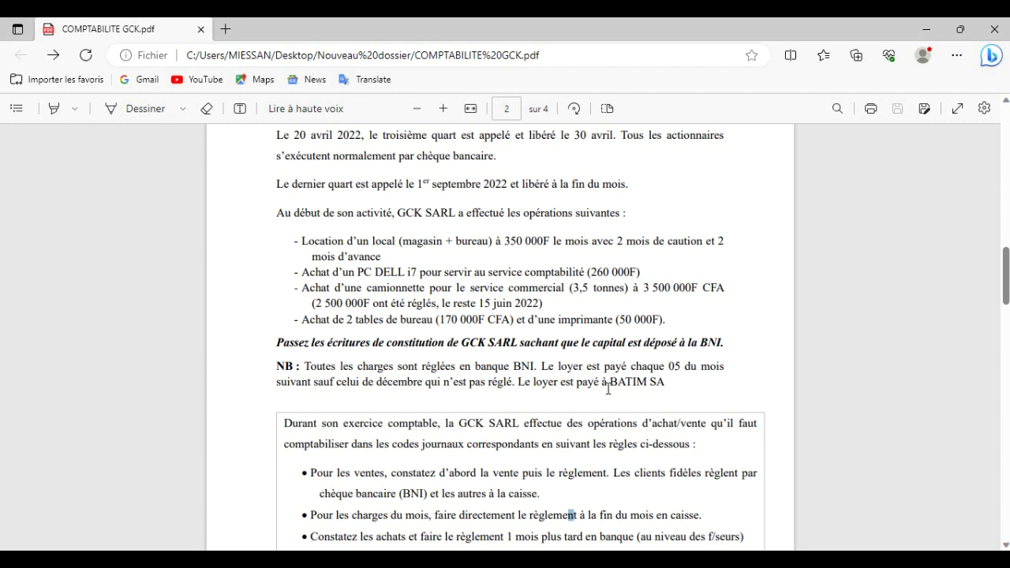
- Switch to Sage 100 Comptabilité and list the supplier accounts in the third-party chart
{"action": "scroll", "coordinate": [608, 389], "scroll_direction": "down", "scroll_amount": 2}
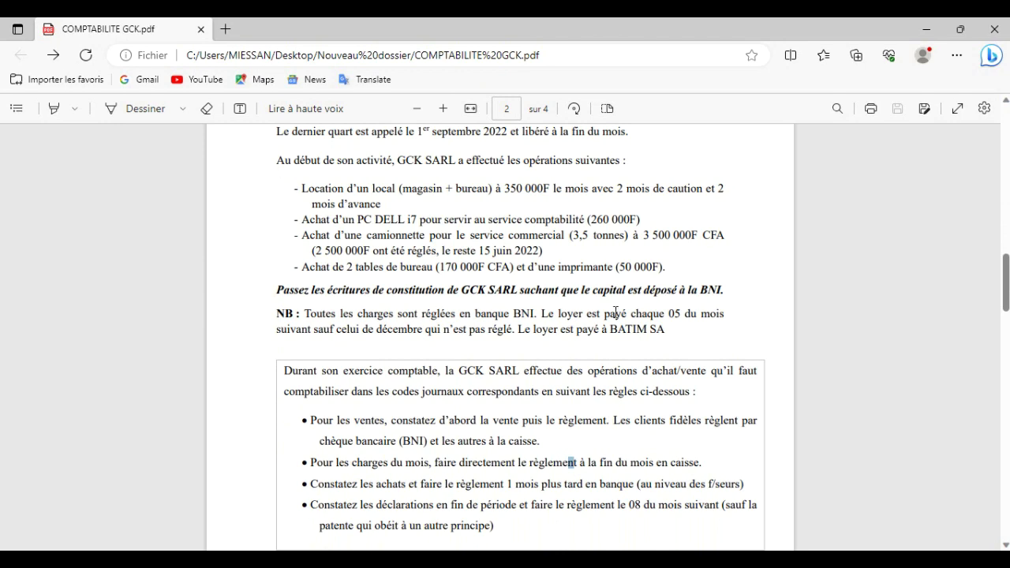
{"action": "key", "text": "alt+Tab"}
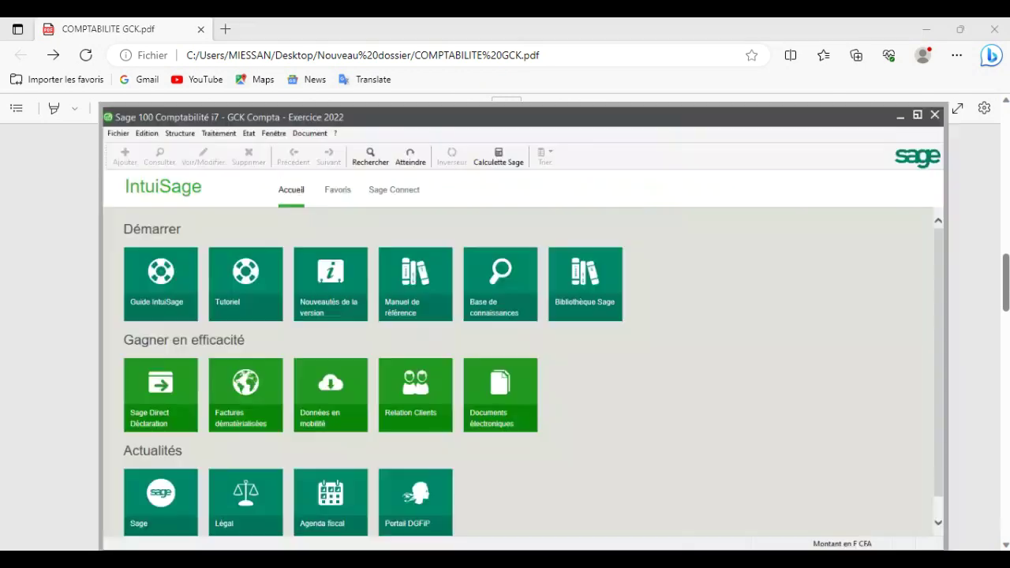
{"action": "left_click", "coordinate": [89, 50]}
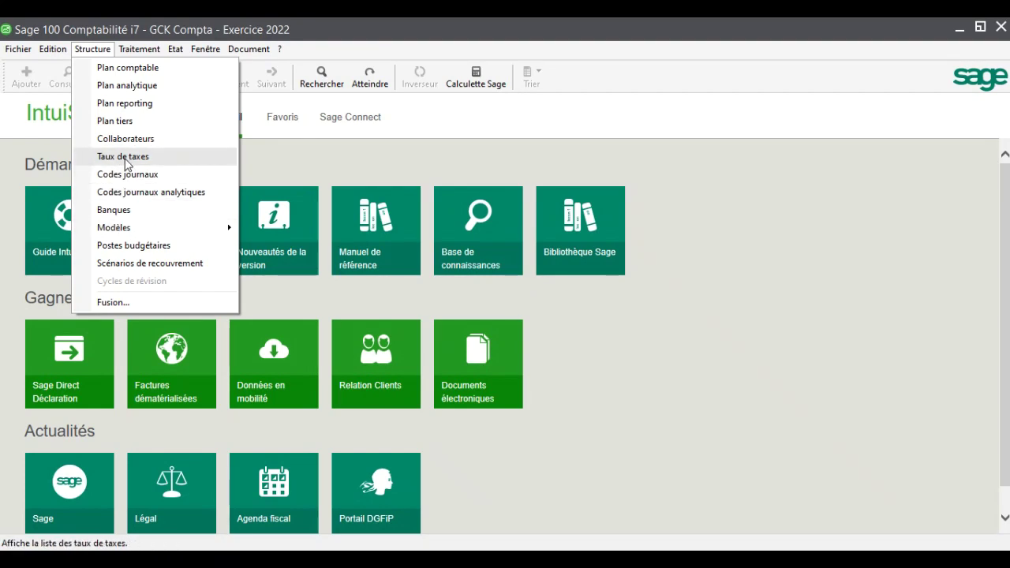
{"action": "left_click", "coordinate": [123, 120]}
{"action": "left_click", "coordinate": [61, 187]}
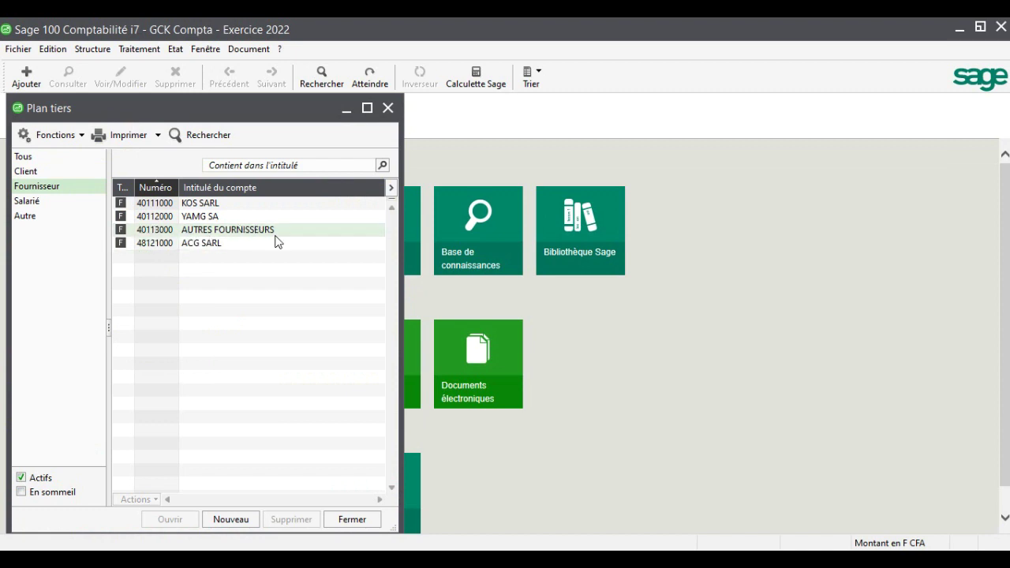
- Start a new supplier account numbered 40114000 with the title BATIM SA
{"action": "left_click", "coordinate": [230, 519]}
{"action": "type", "text": "3"}
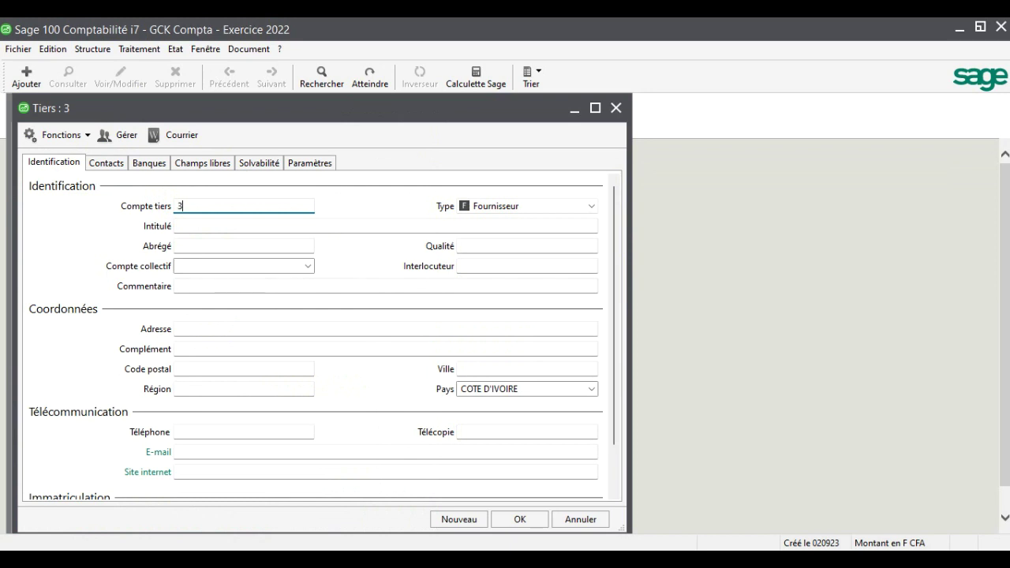
{"action": "key", "text": "BackSpace"}
{"action": "type", "text": "40114000"}
{"action": "key", "text": "Tab"}
{"action": "key", "text": "Tab"}
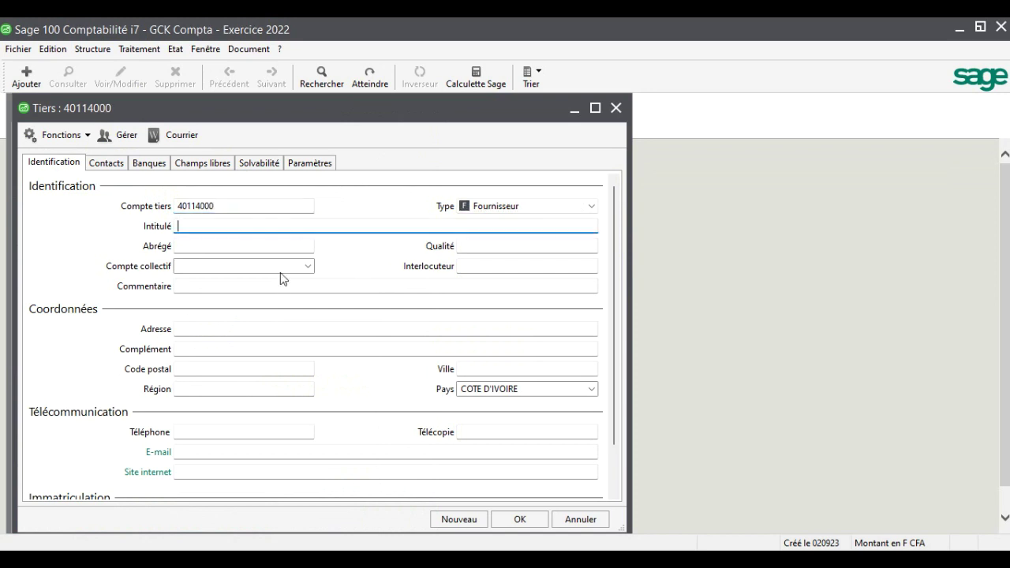
{"action": "type", "text": "BATI"}
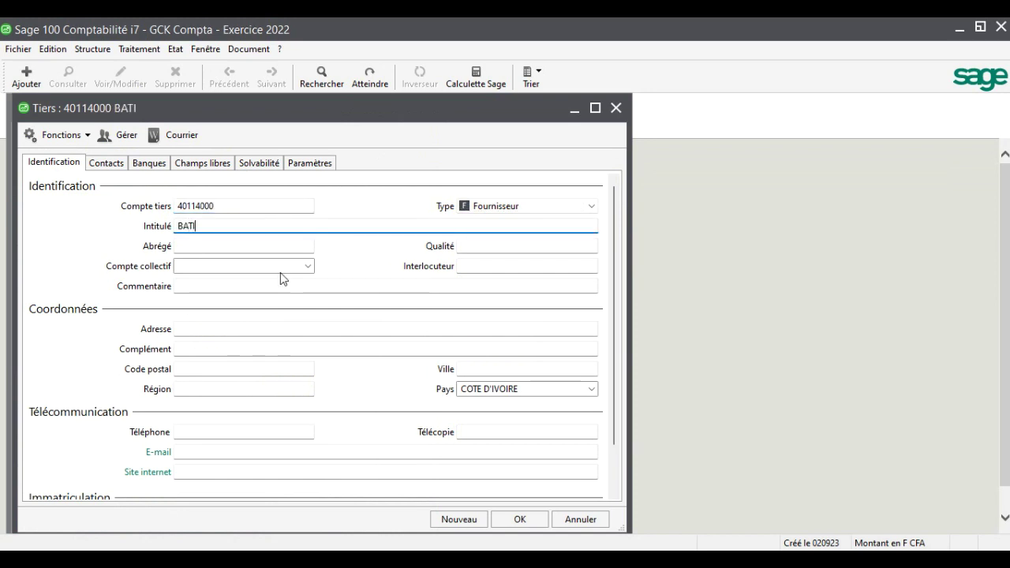
{"action": "type", "text": "M SA"}
- Assign the collective account 40110000 Fournisseurs to BATIM SA, save the supplier and close the third-party list
{"action": "left_click", "coordinate": [307, 266]}
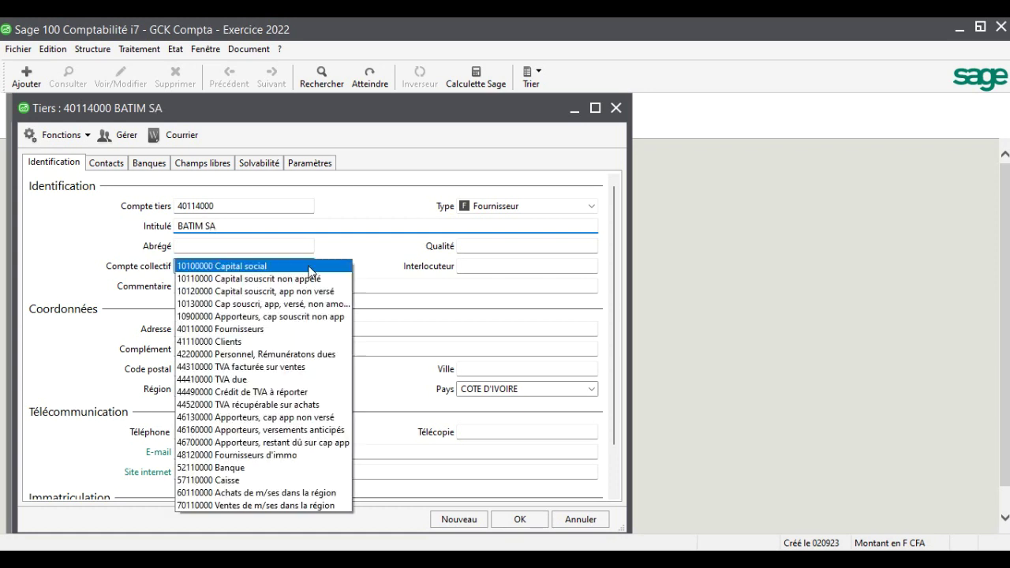
{"action": "left_click", "coordinate": [284, 329]}
{"action": "key", "text": "Tab"}
{"action": "left_click", "coordinate": [520, 520]}
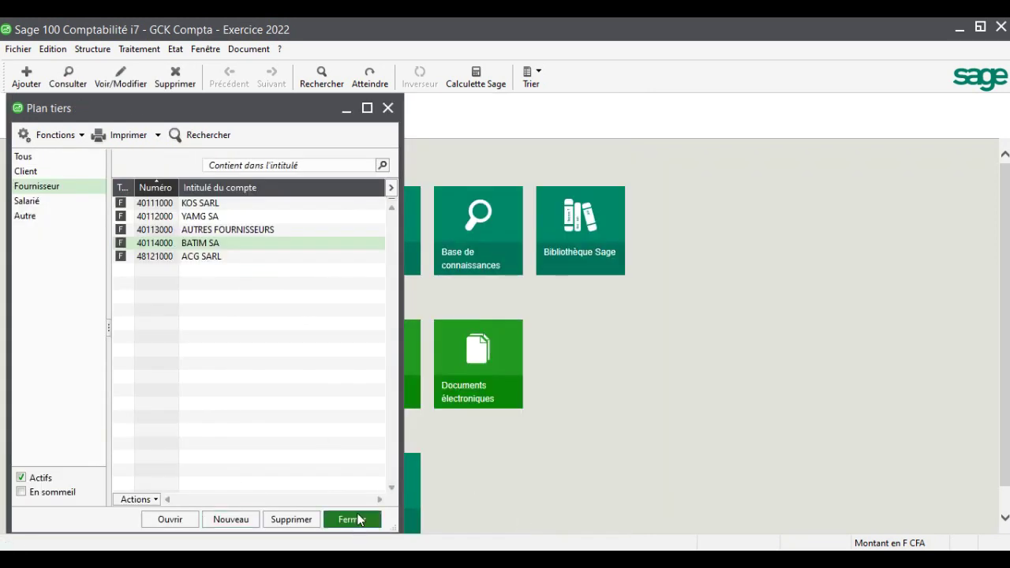
{"action": "left_click", "coordinate": [356, 520]}
- Review the opening operations in the PDF, and open the February 2022 Achats journal in a maximized window
{"action": "key", "text": "alt+Tab"}
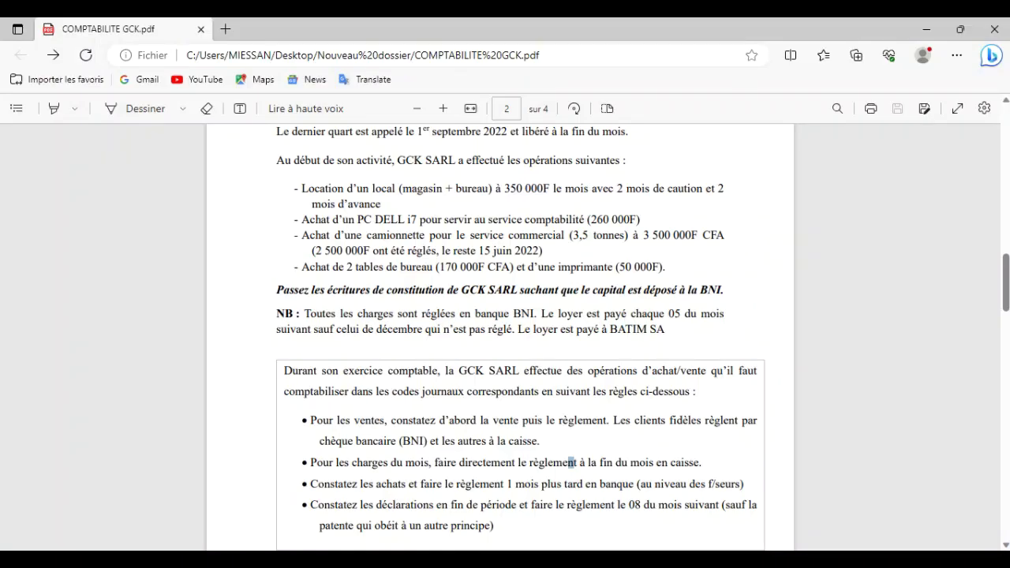
{"action": "scroll", "coordinate": [474, 331], "scroll_direction": "down", "scroll_amount": 1}
{"action": "scroll", "coordinate": [474, 332], "scroll_direction": "up", "scroll_amount": 1}
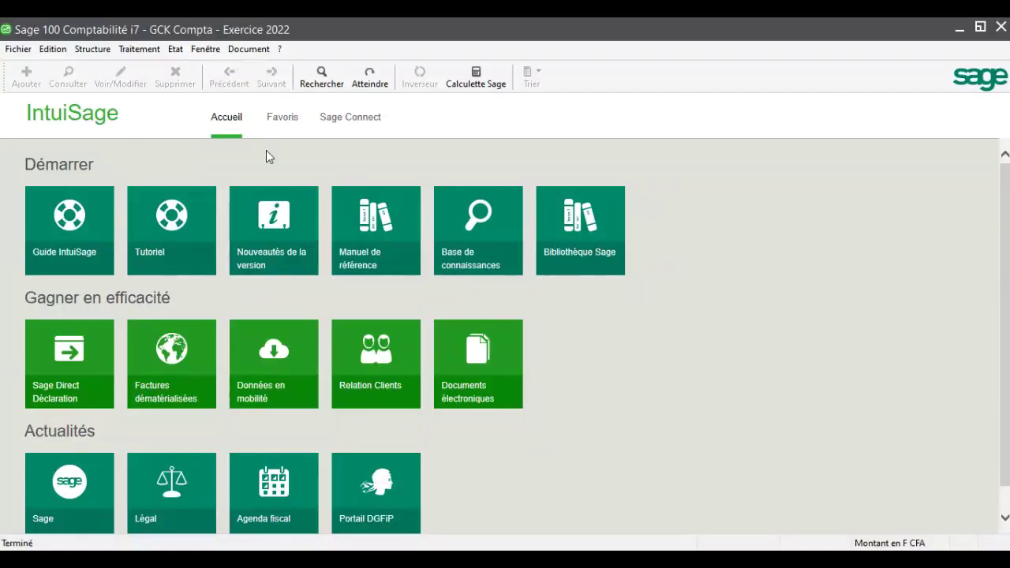
{"action": "left_click", "coordinate": [130, 49]}
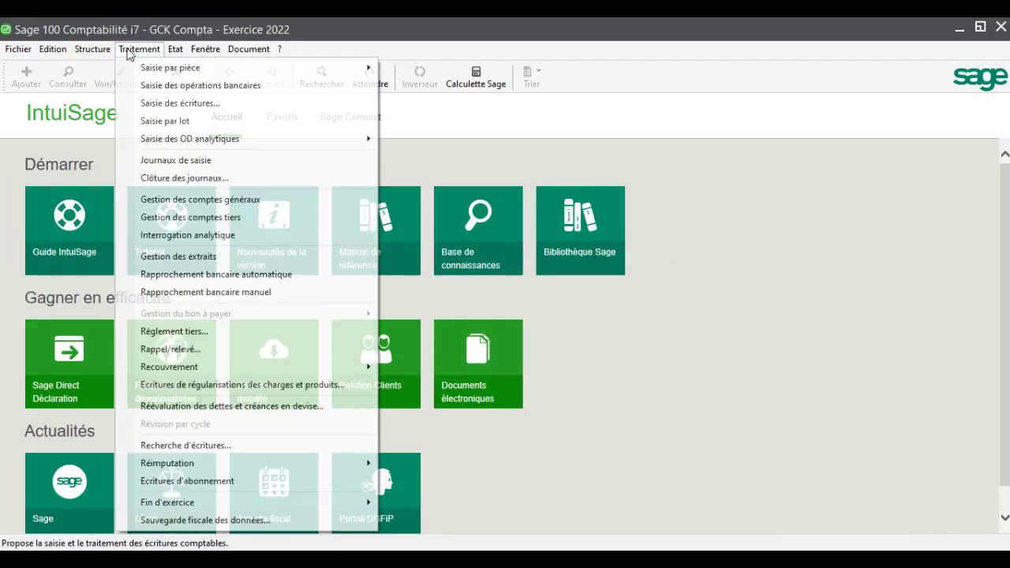
{"action": "left_click", "coordinate": [215, 162]}
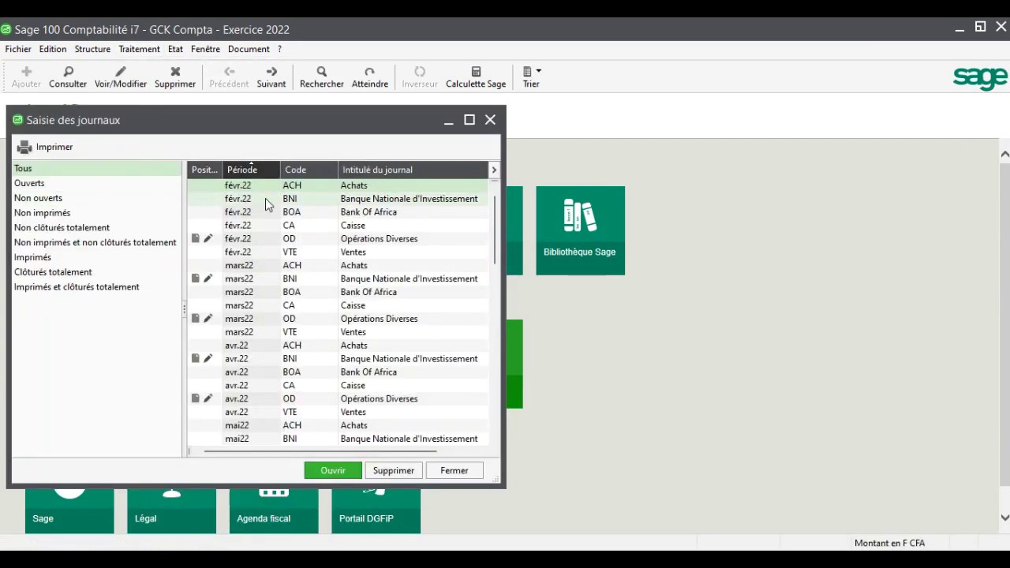
{"action": "left_click", "coordinate": [308, 184]}
{"action": "double_click", "coordinate": [308, 185]}
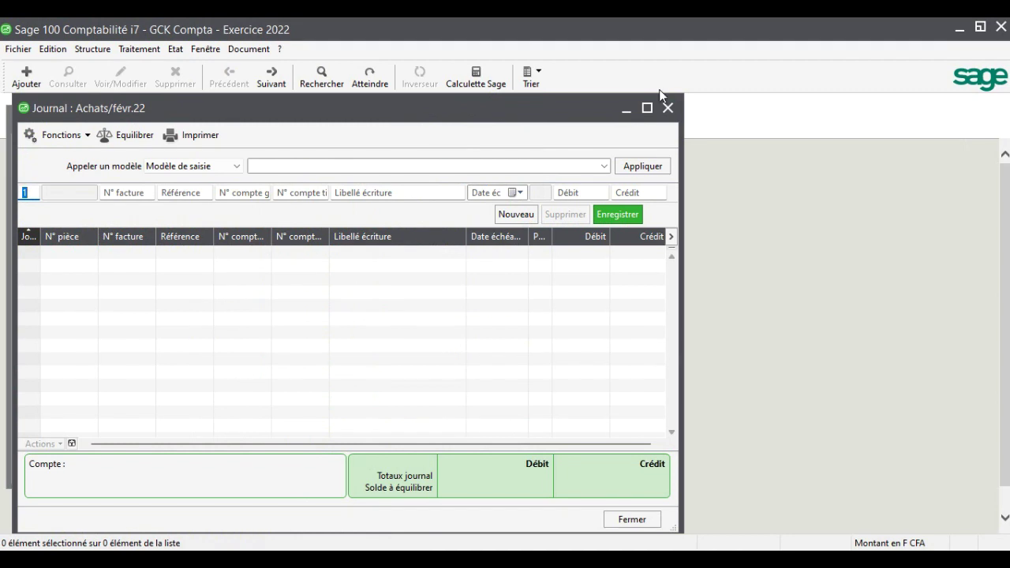
{"action": "left_click", "coordinate": [646, 107]}
- Enter general account 6222 on the first line of the Achats journal
{"action": "key", "text": "Tab"}
{"action": "key", "text": "Tab"}
{"action": "key", "text": "Tab"}
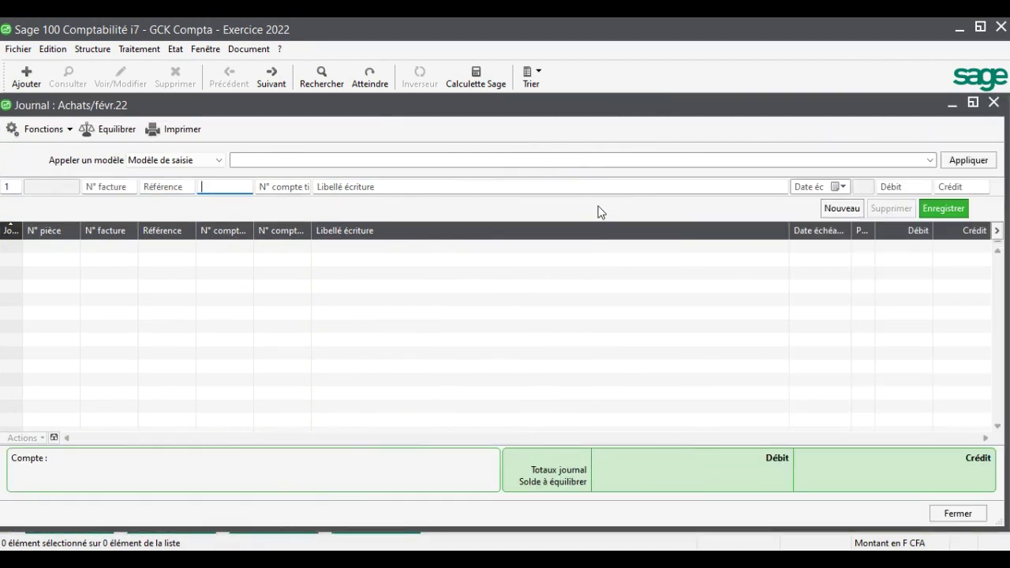
{"action": "left_click", "coordinate": [706, 533]}
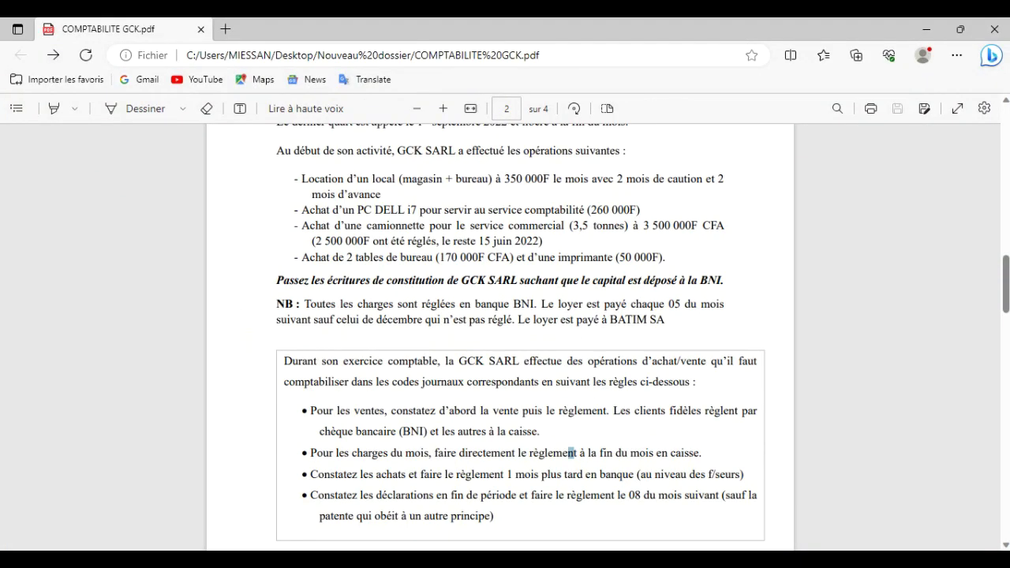
{"action": "left_click", "coordinate": [647, 543]}
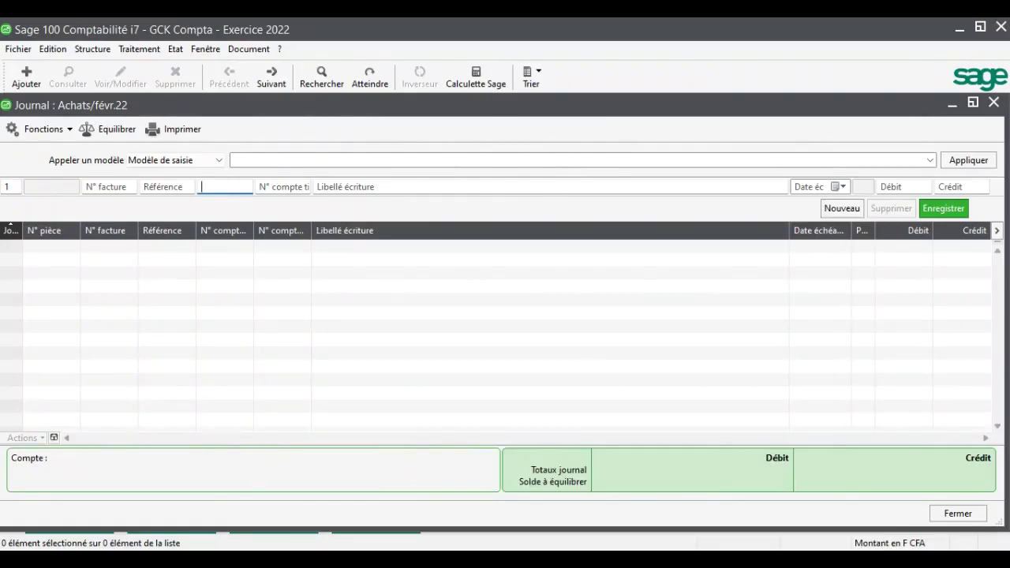
{"action": "type", "text": "6222"}
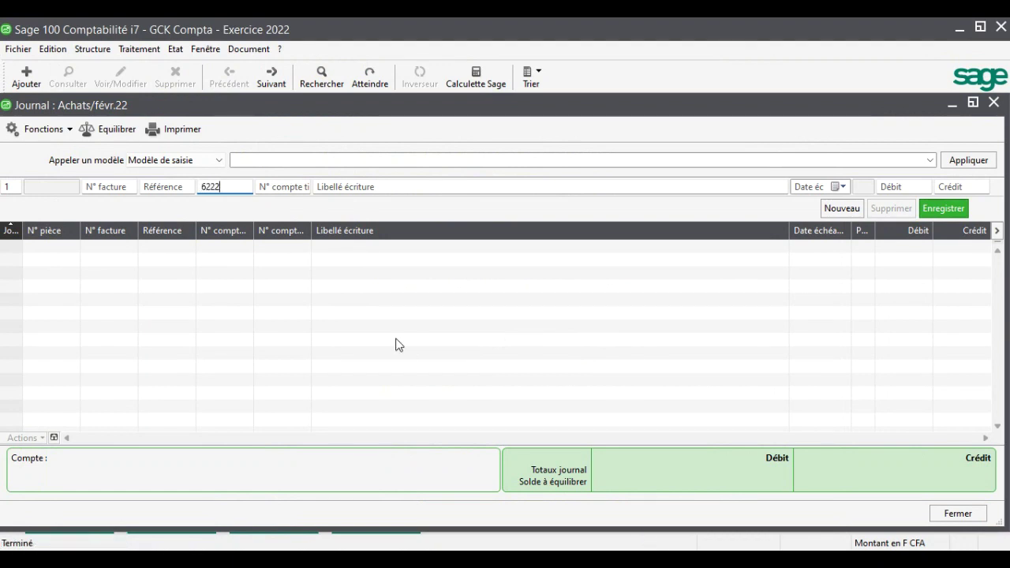
{"action": "key", "text": "Tab"}
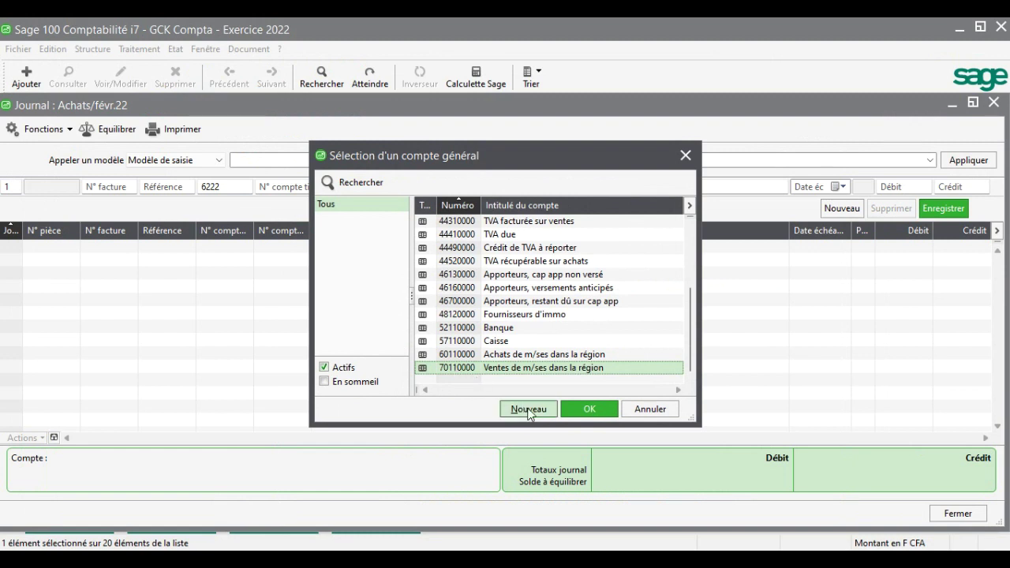
- Create general account 6222 with the title Location de bâtiments and use it on the journal line
{"action": "left_click", "coordinate": [528, 408]}
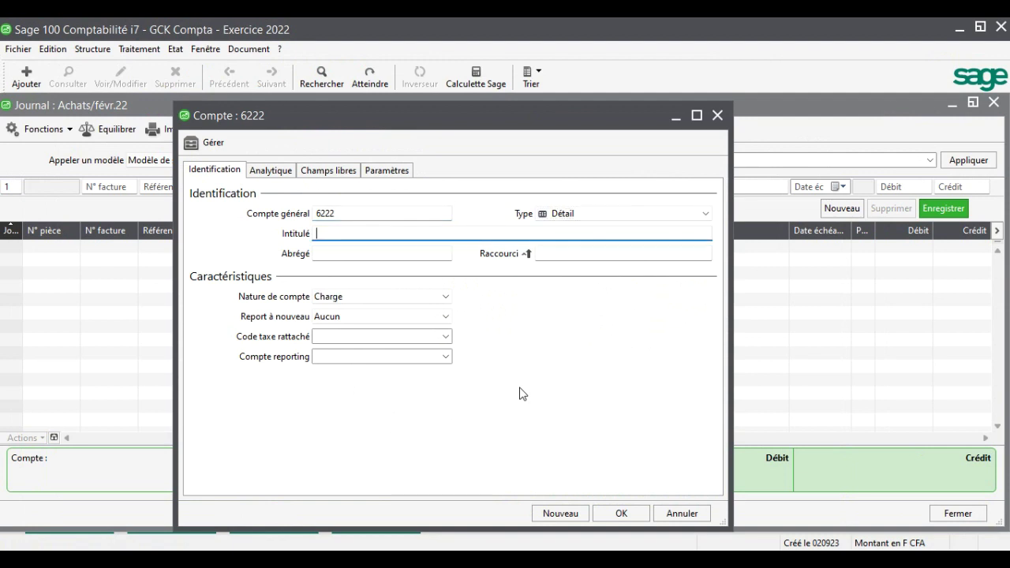
{"action": "type", "text": "Location de bâ"}
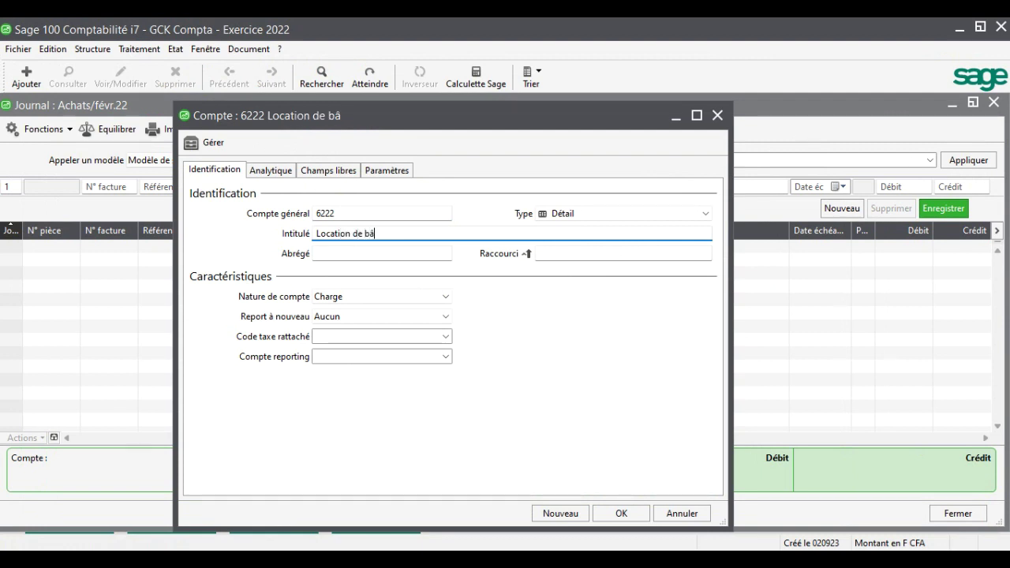
{"action": "type", "text": "timents"}
{"action": "key", "text": "Tab"}
{"action": "left_click", "coordinate": [620, 511]}
{"action": "key", "text": "Tab"}
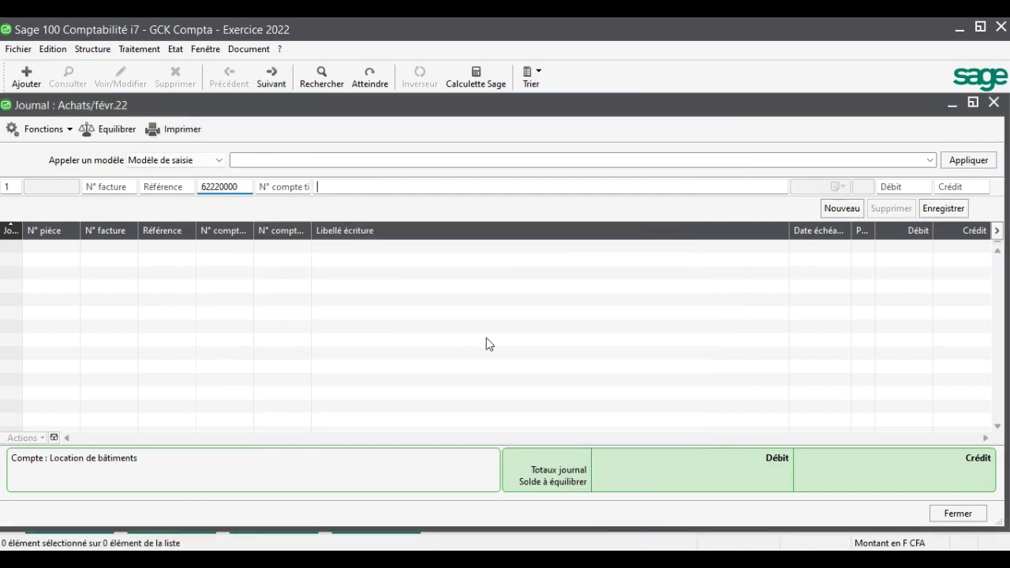
- Set the label of the journal line to LOYER ANNUEL
{"action": "type", "text": "LOY"}
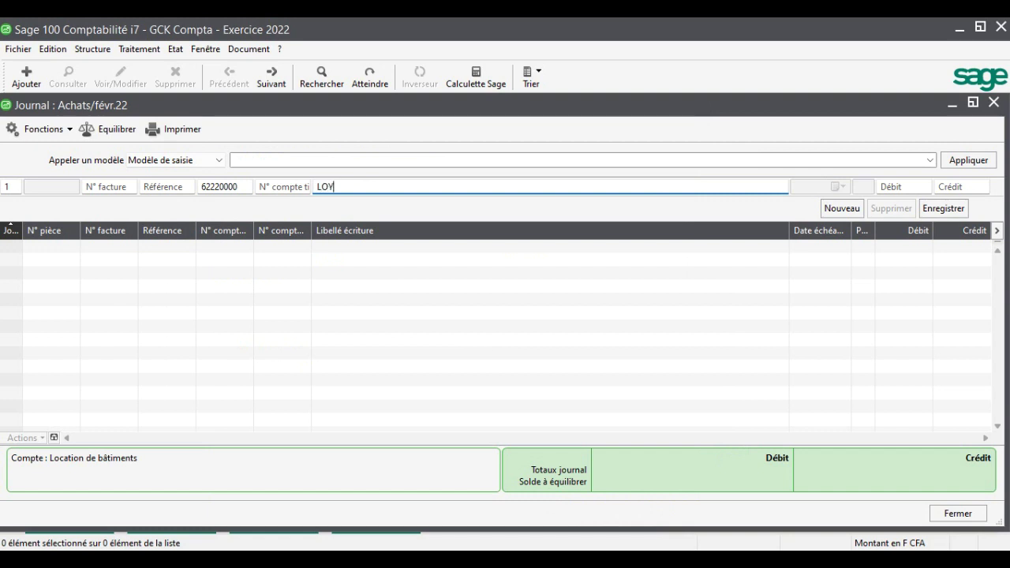
{"action": "type", "text": "ER ANNUEK"}
{"action": "key", "text": "BackSpace"}
{"action": "type", "text": "L"}
- Check the rent terms in the PDF and record the LOYER ANNUEL line with a debit of 3 850 000
{"action": "key", "text": "alt+Tab"}
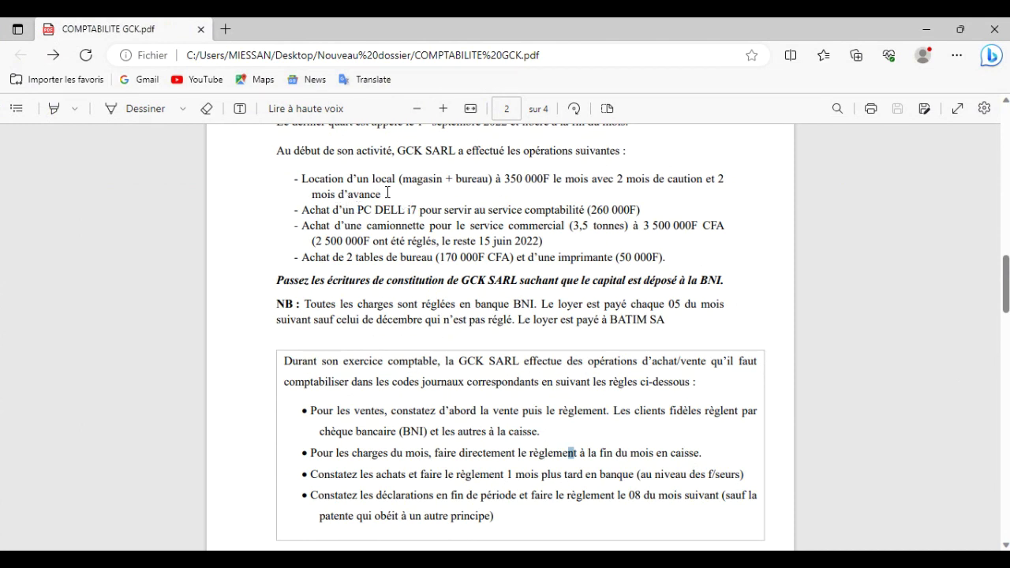
{"action": "left_click_drag", "start_coordinate": [388, 192], "coordinate": [302, 183]}
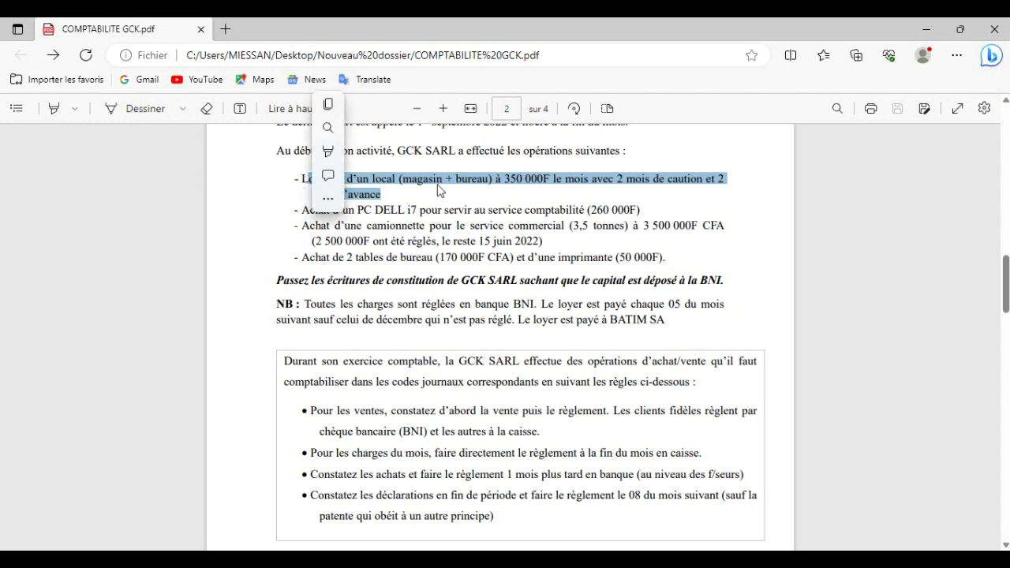
{"action": "left_click", "coordinate": [513, 203]}
{"action": "left_click_drag", "start_coordinate": [508, 183], "coordinate": [543, 184]}
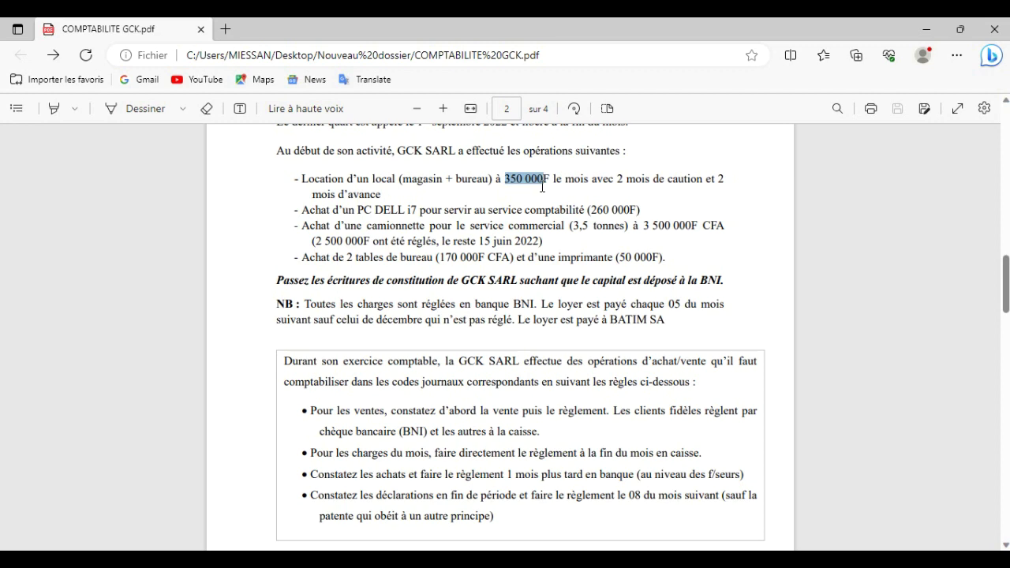
{"action": "left_click_drag", "start_coordinate": [543, 186], "coordinate": [670, 453]}
{"action": "left_click", "coordinate": [620, 559]}
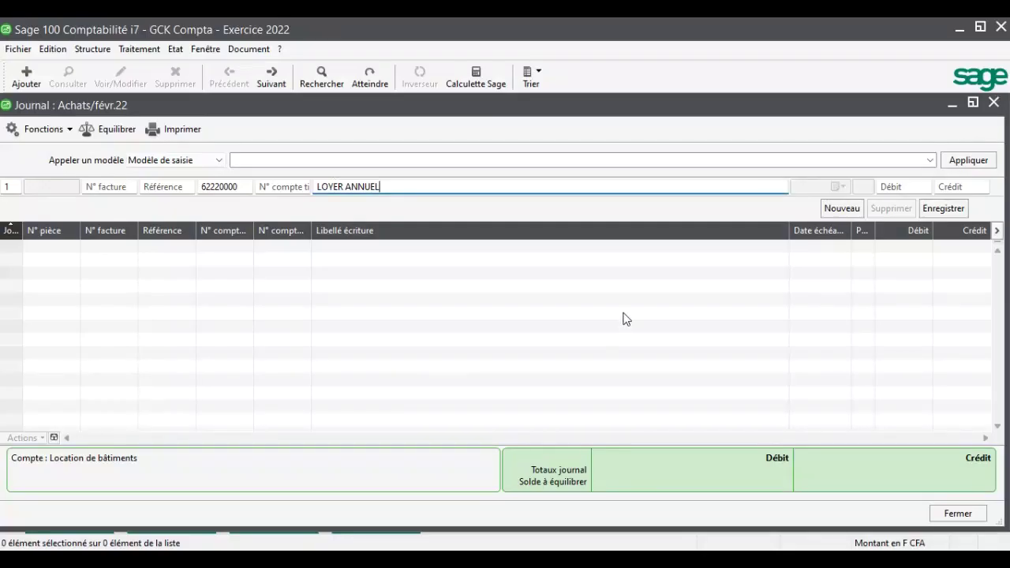
{"action": "left_click", "coordinate": [911, 187]}
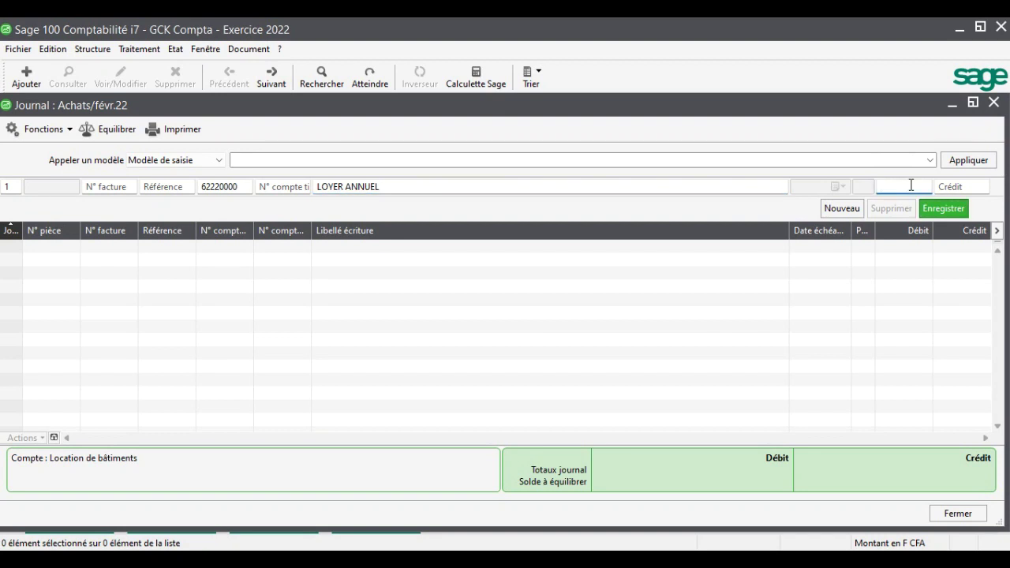
{"action": "type", "text": "3850000"}
{"action": "key", "text": "Return"}
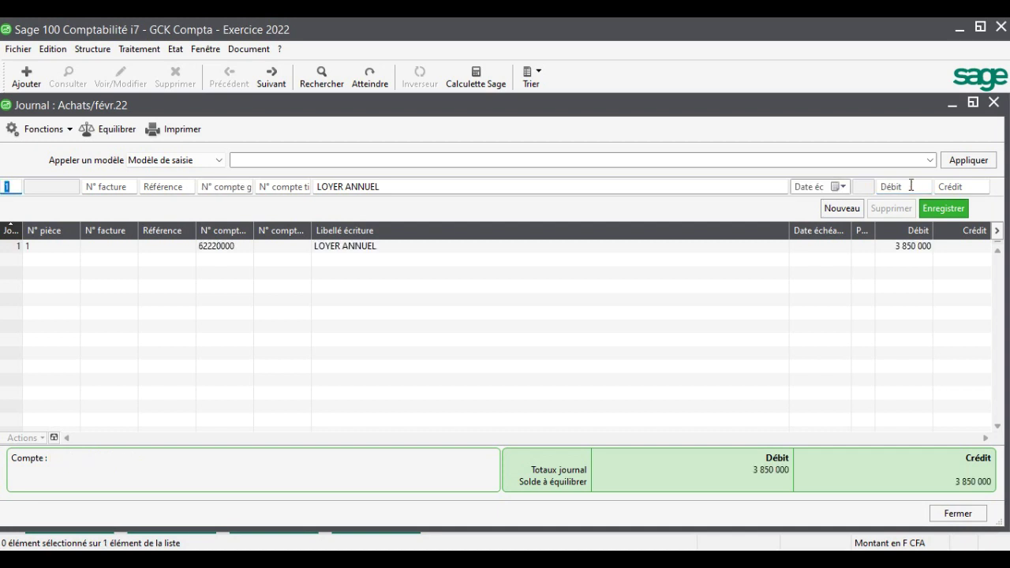
- Consult the PDF's deposit terms again and enter general account 27581 on the second journal line
{"action": "key", "text": "Tab"}
{"action": "key", "text": "Tab"}
{"action": "key", "text": "Tab"}
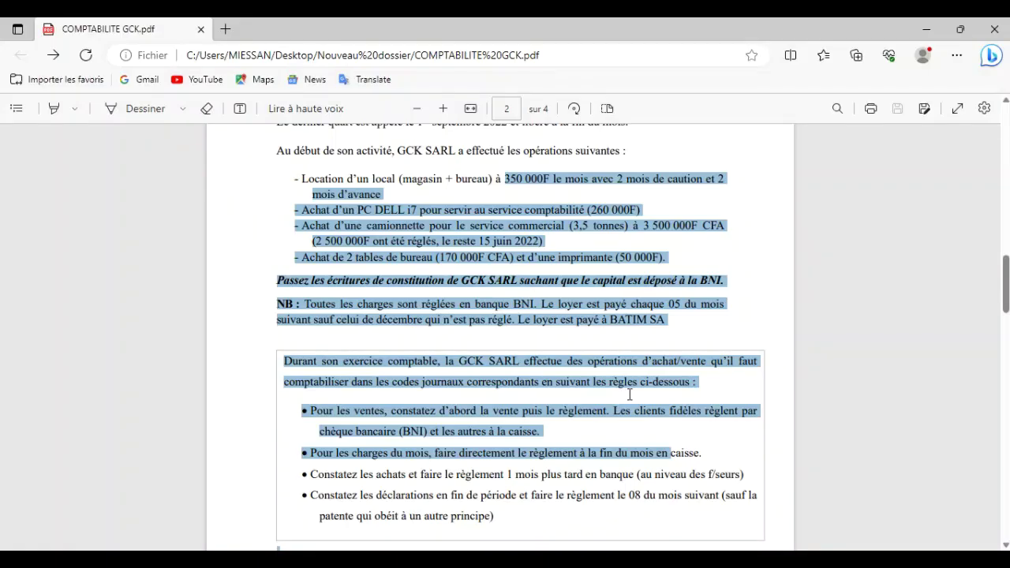
{"action": "key", "text": "alt+Tab"}
{"action": "left_click", "coordinate": [653, 203]}
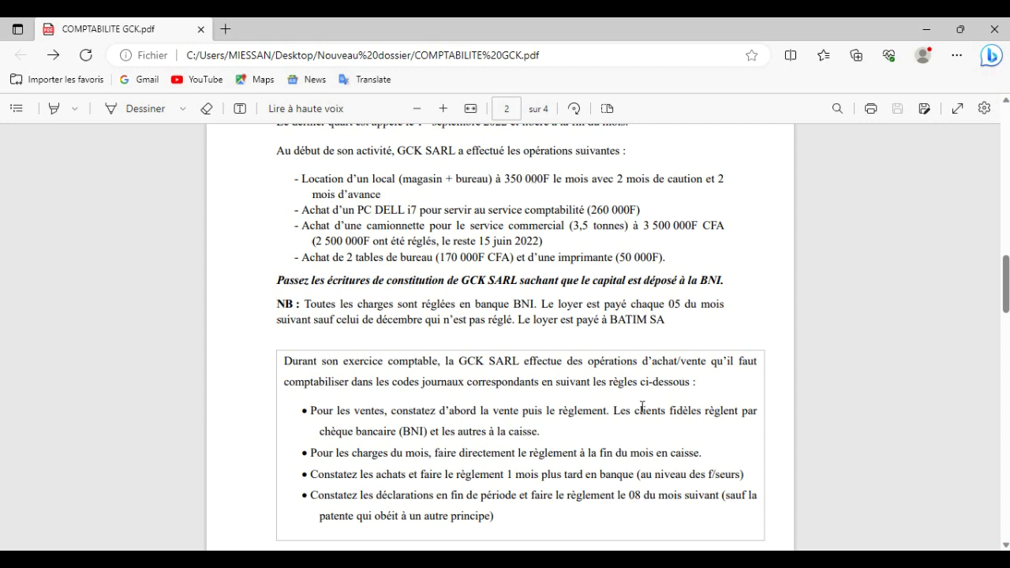
{"action": "left_click", "coordinate": [620, 560]}
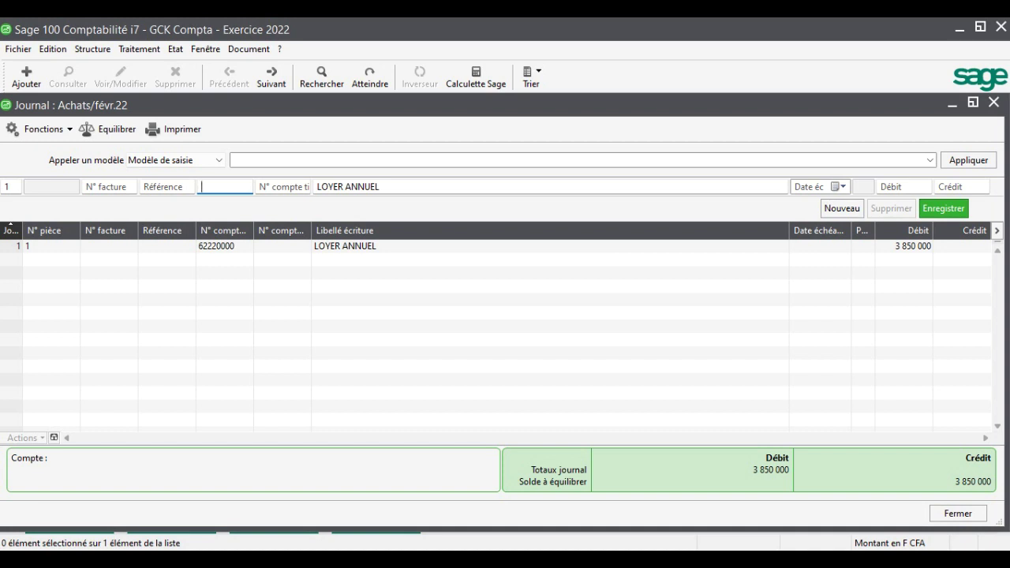
{"action": "type", "text": "2758"}
{"action": "type", "text": "1"}
{"action": "key", "text": "Tab"}
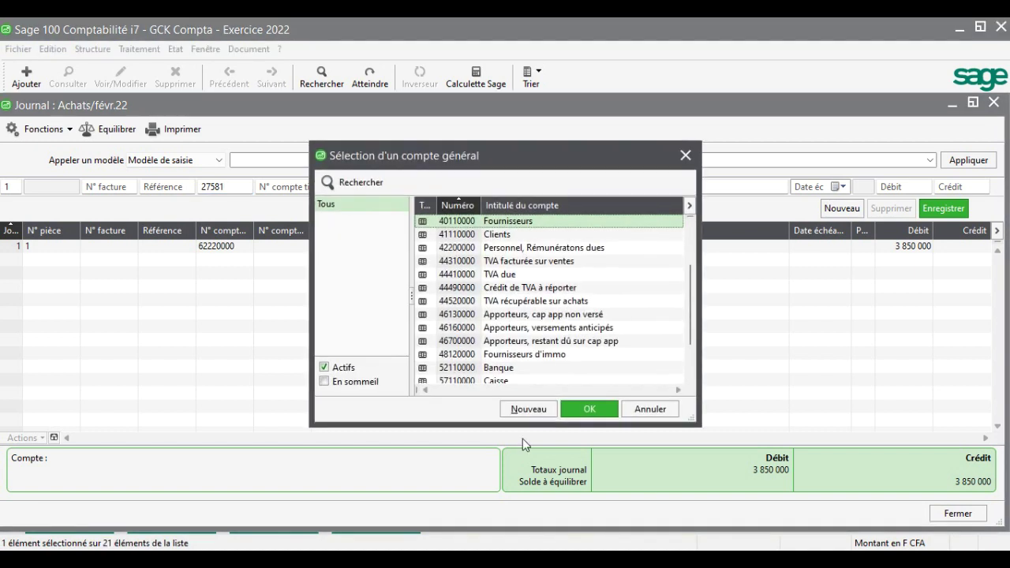
- Create general account 27581 with the title Dépôt pour loyer and use it on the journal line
{"action": "left_click", "coordinate": [527, 409]}
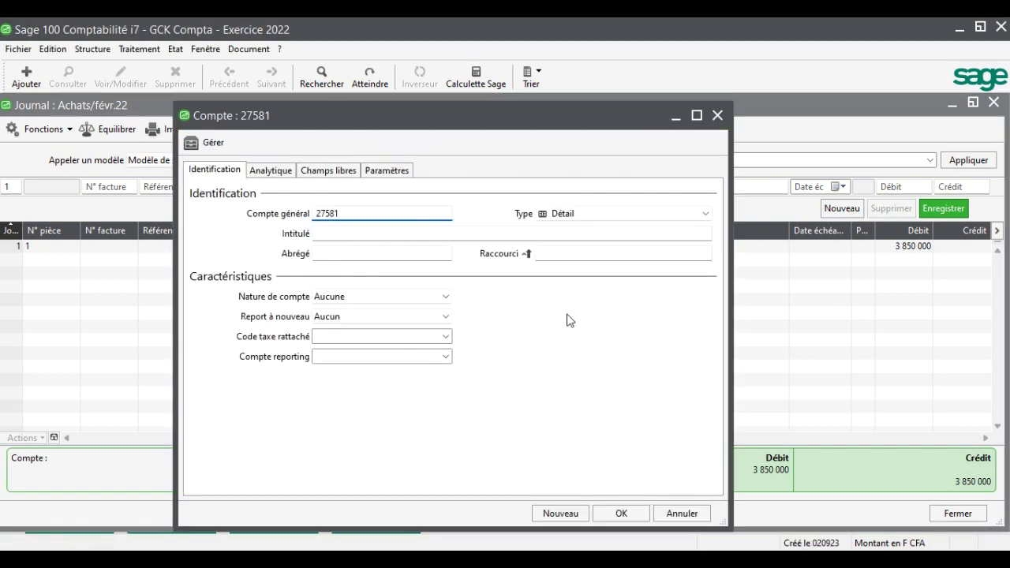
{"action": "key", "text": "Tab"}
{"action": "key", "text": "Tab"}
{"action": "type", "text": "D"}
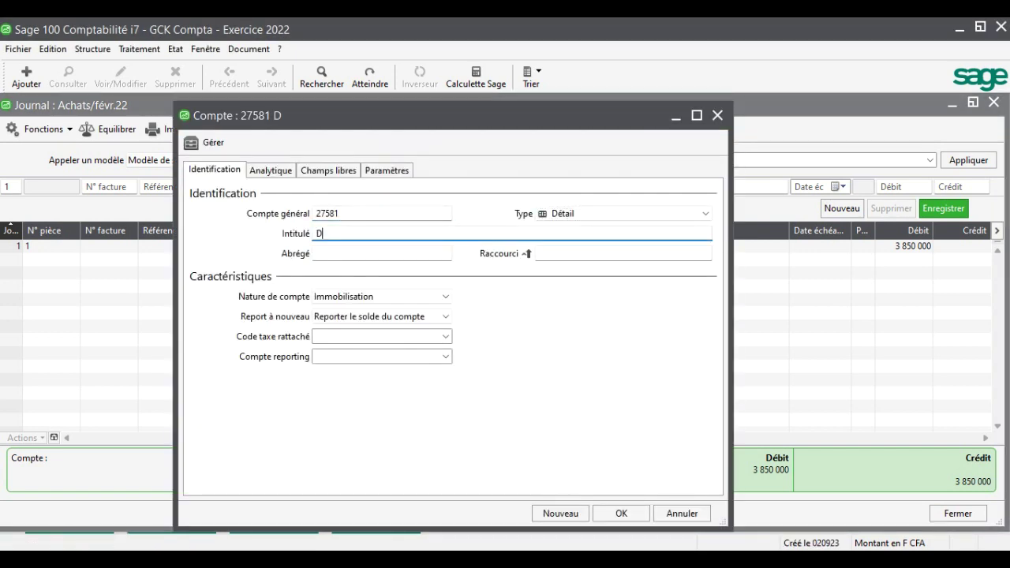
{"action": "type", "text": "épôt pour l"}
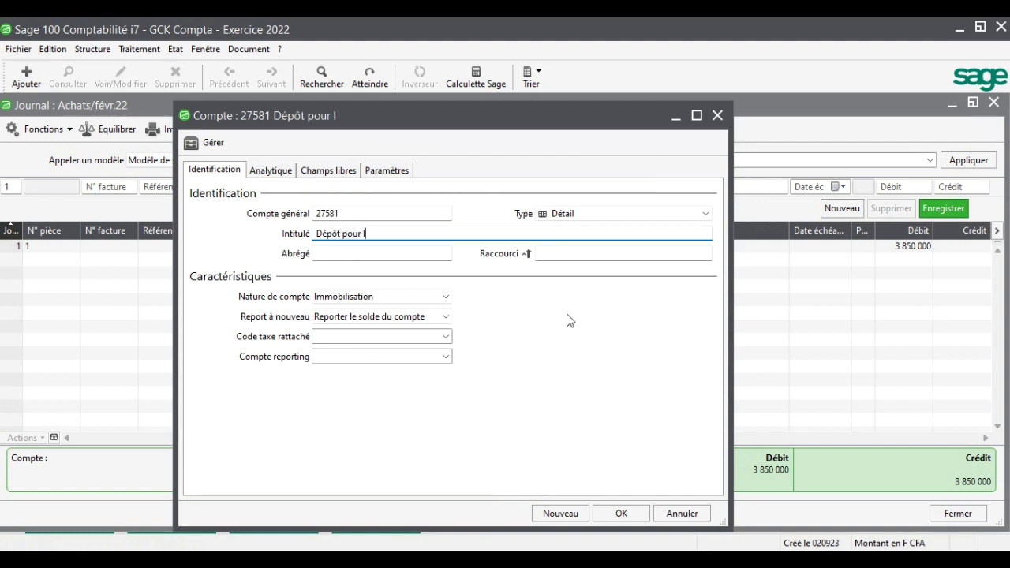
{"action": "type", "text": "oyer"}
{"action": "key", "text": "Tab"}
{"action": "key", "text": "Tab"}
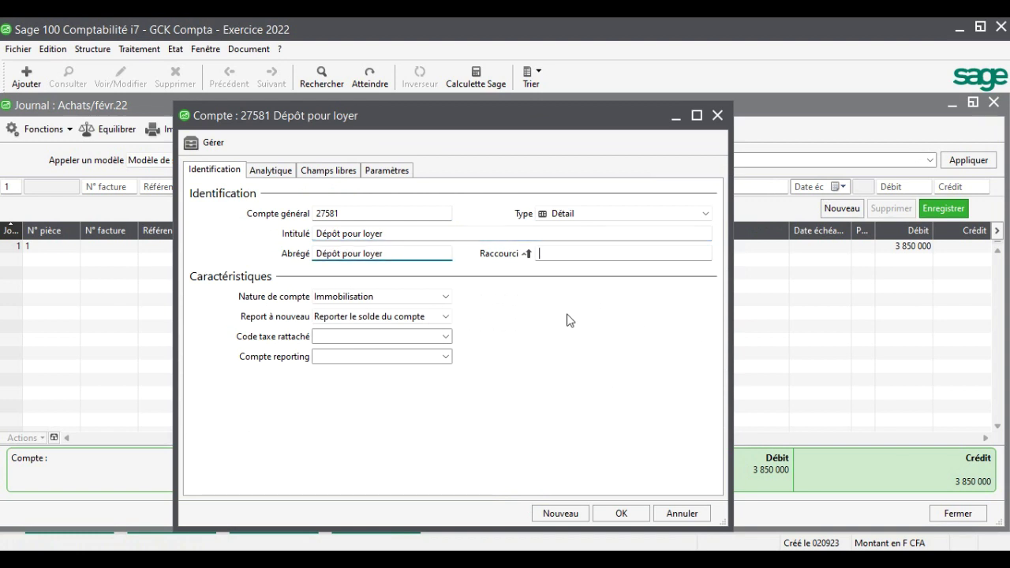
{"action": "left_click", "coordinate": [629, 513]}
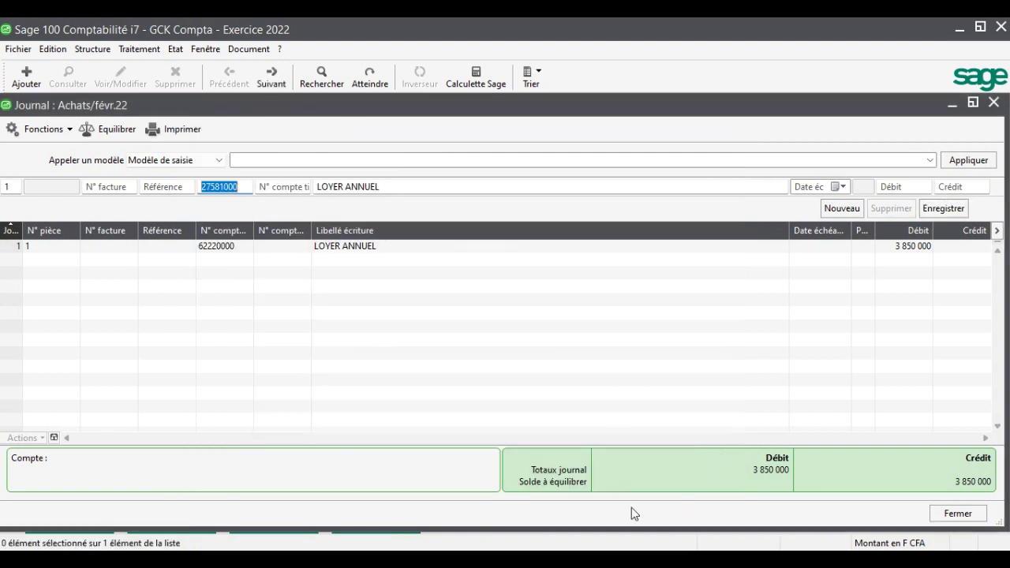
{"action": "key", "text": "Tab"}
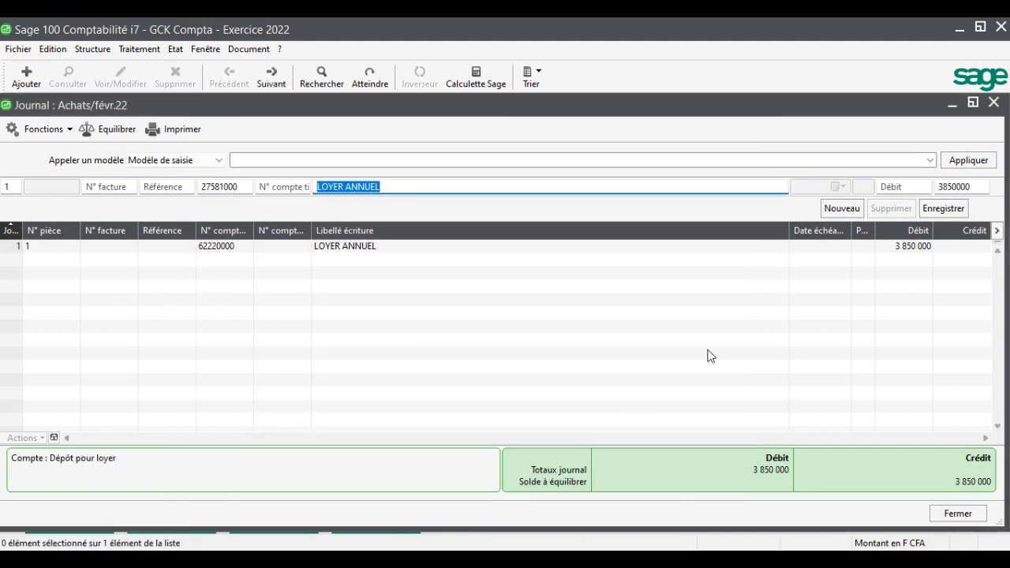
- Clear the proposed credit on the deposit line and record it with a debit of 700 000
{"action": "key", "text": "Tab"}
{"action": "key", "text": "BackSpace"}
{"action": "key", "text": "shift+Tab"}
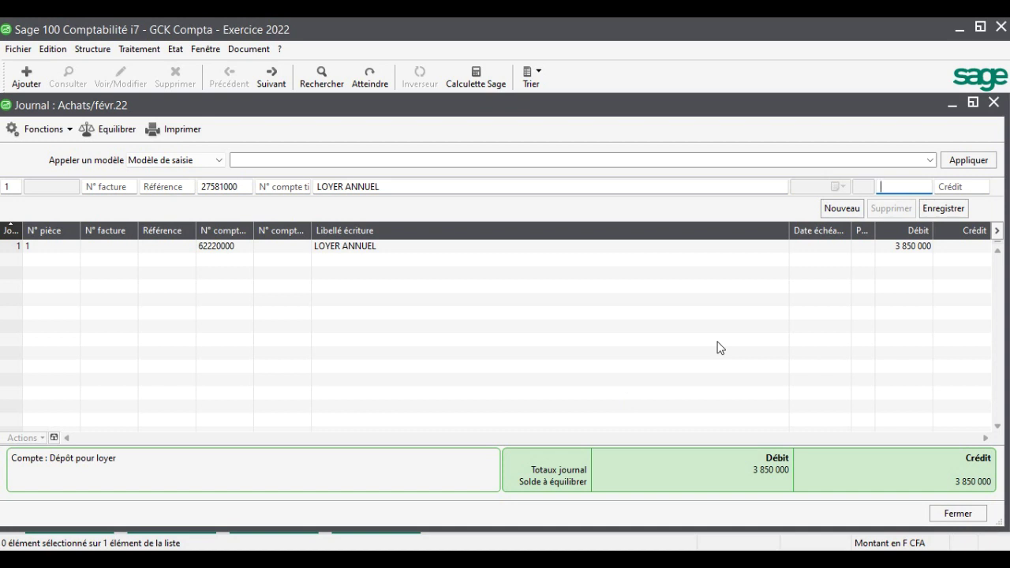
{"action": "type", "text": "700 000"}
{"action": "key", "text": "Return"}
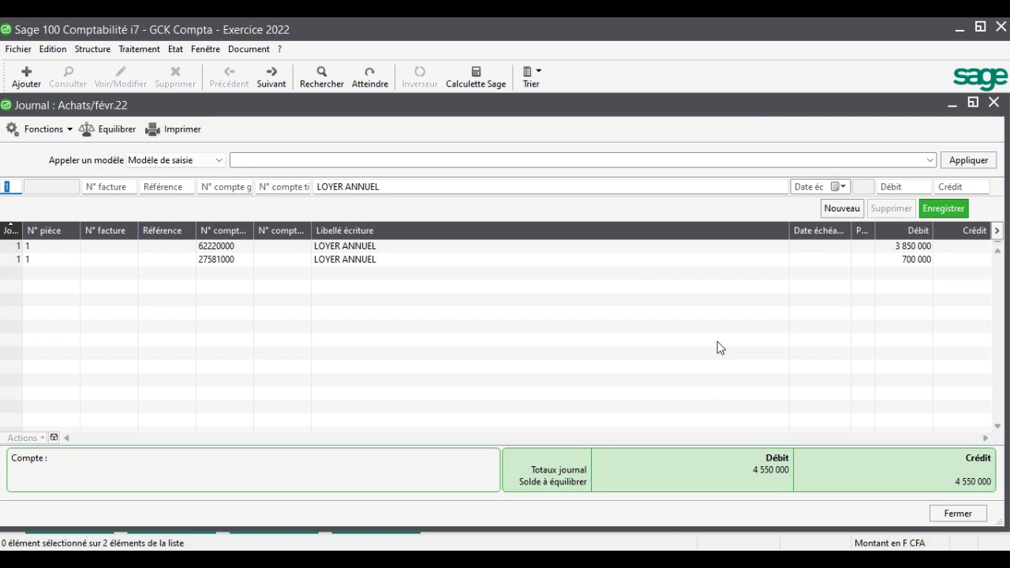
- Assign the supplier third-party account 40114000 BATIM SA to the third line of the entry
{"action": "key", "text": "Tab"}
{"action": "key", "text": "Tab"}
{"action": "key", "text": "Tab"}
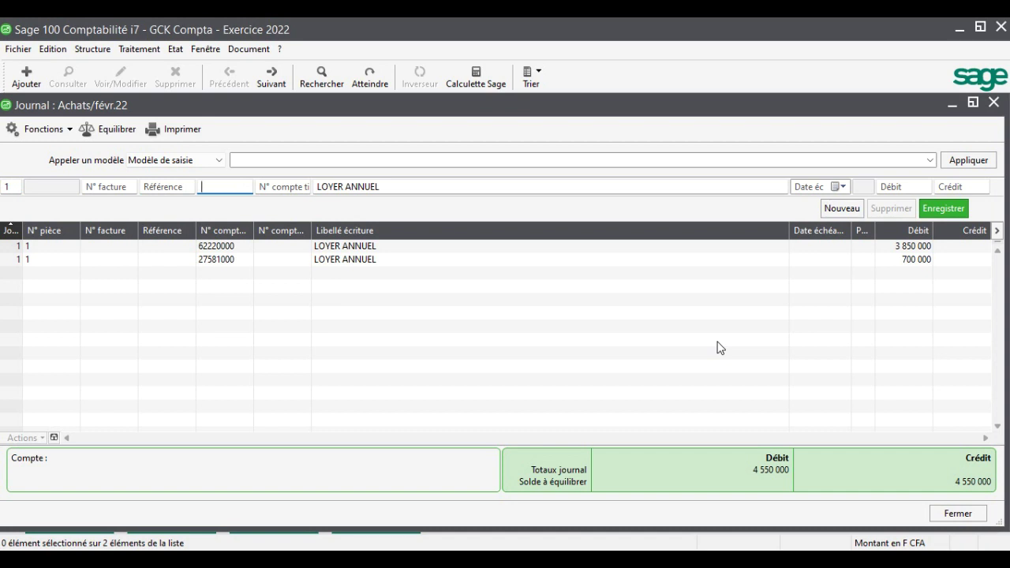
{"action": "key", "text": "Tab"}
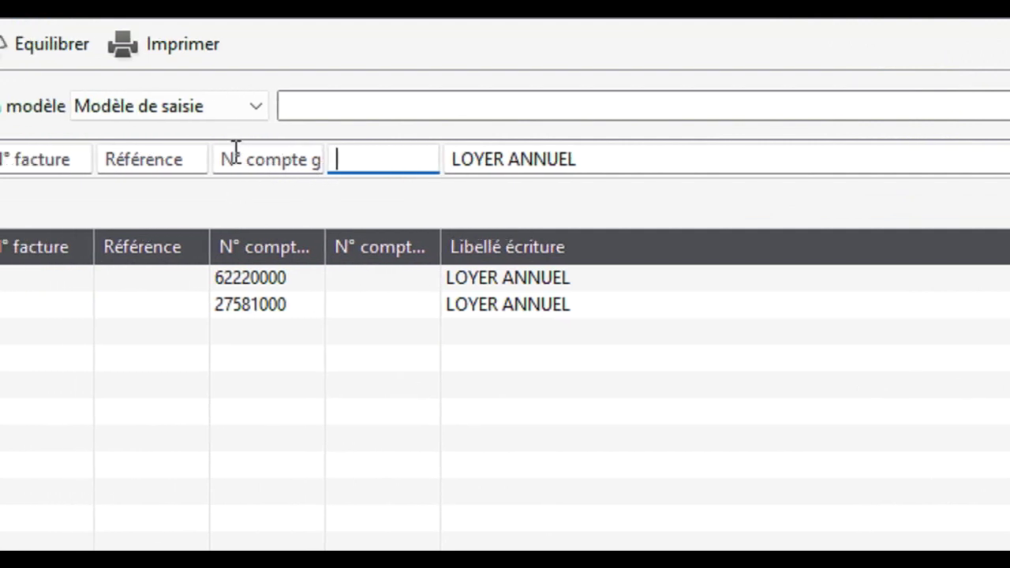
{"action": "left_click", "coordinate": [236, 152]}
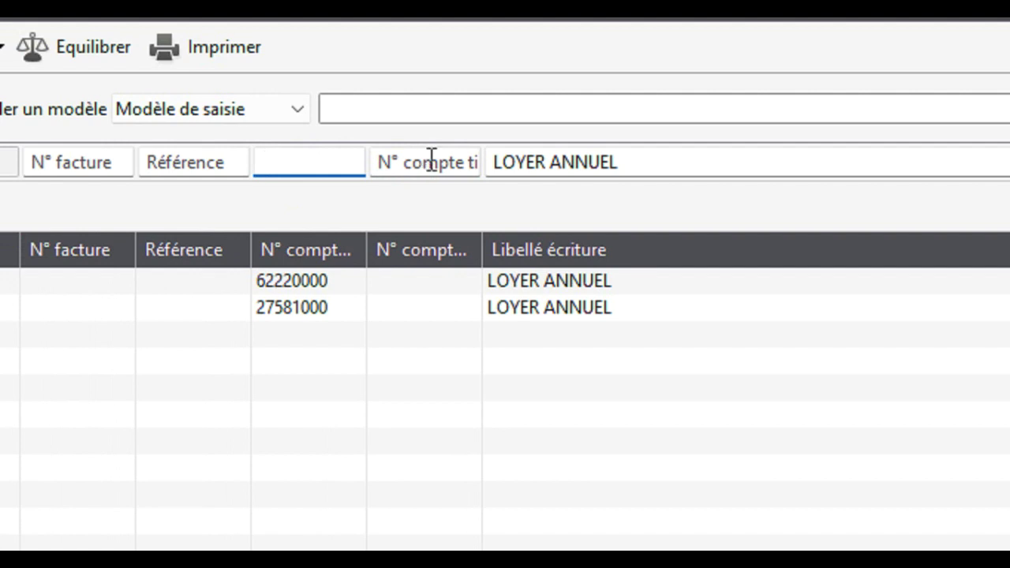
{"action": "left_click", "coordinate": [431, 158]}
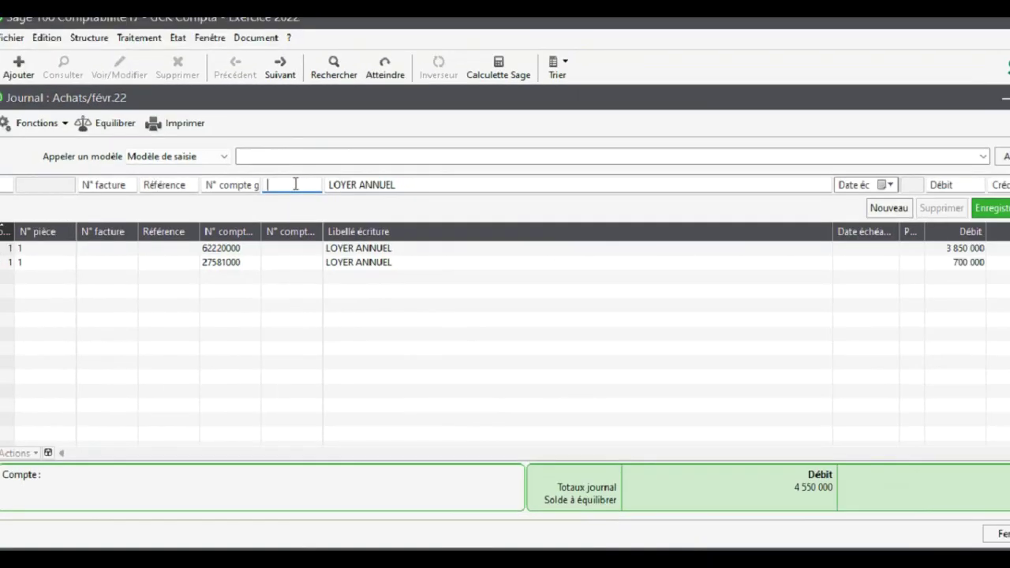
{"action": "type", "text": "4"}
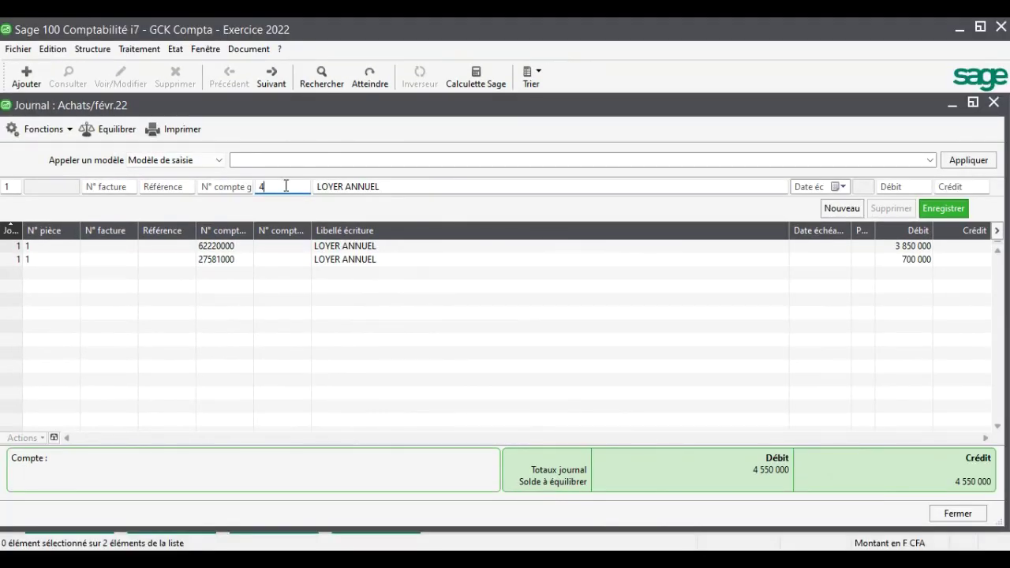
{"action": "key", "text": "Tab"}
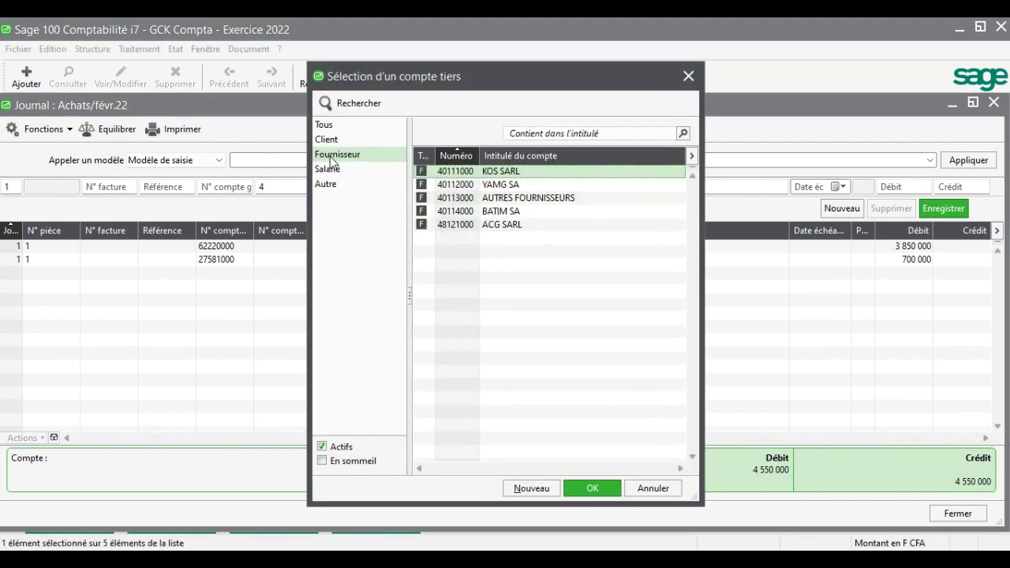
{"action": "double_click", "coordinate": [501, 211]}
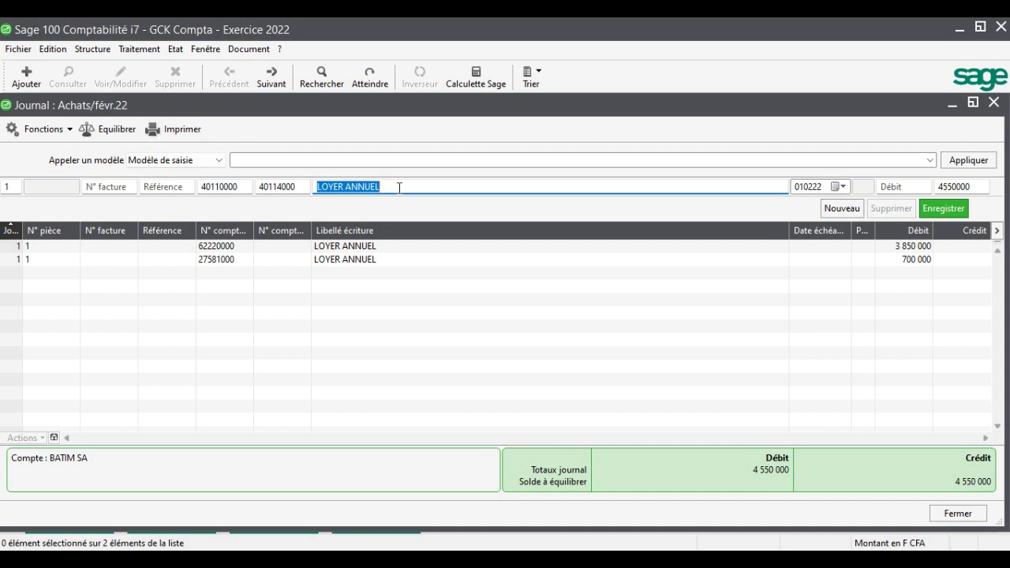
- Label the BATIM SA line LOYER ET CAUTION and record it with the proposed credit of 4 550 000
{"action": "type", "text": "LOYER"}
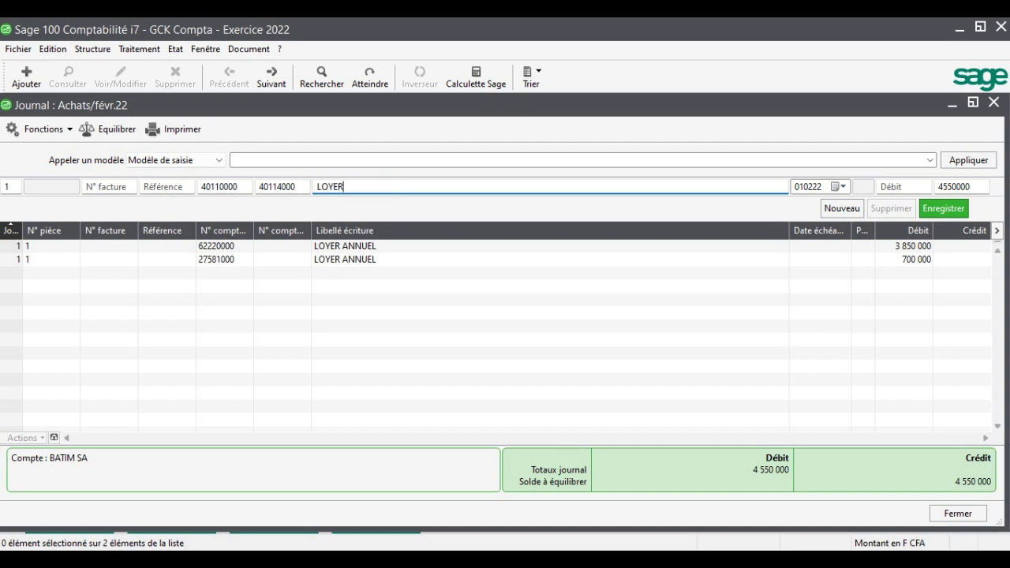
{"action": "type", "text": " ET CAUTION"}
{"action": "key", "text": "Return"}
- Change the label of the recorded 700 000 deposit line to 2 MOIS DE CAUTION
{"action": "left_click", "coordinate": [384, 260]}
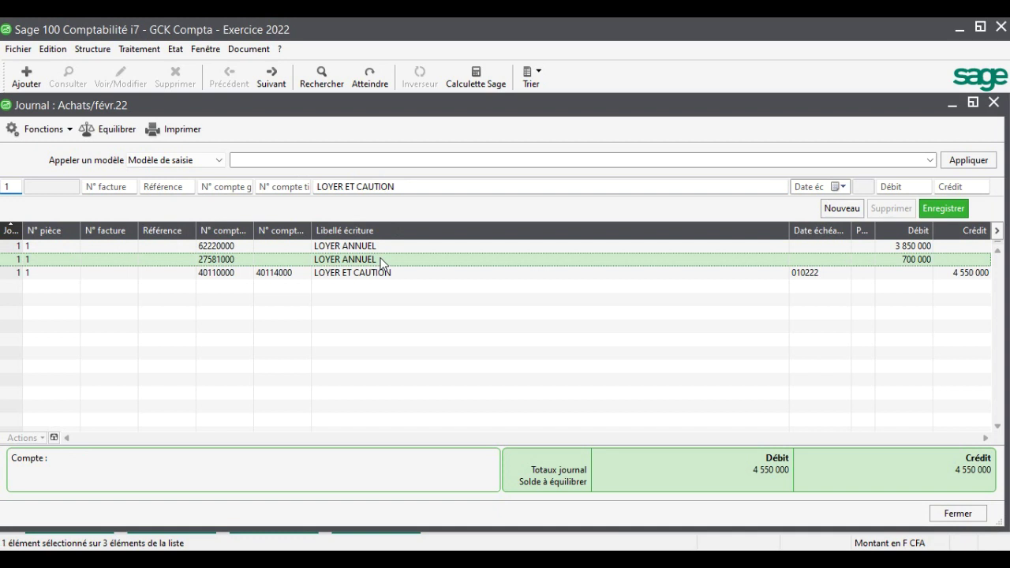
{"action": "left_click", "coordinate": [390, 188]}
{"action": "type", "text": "2"}
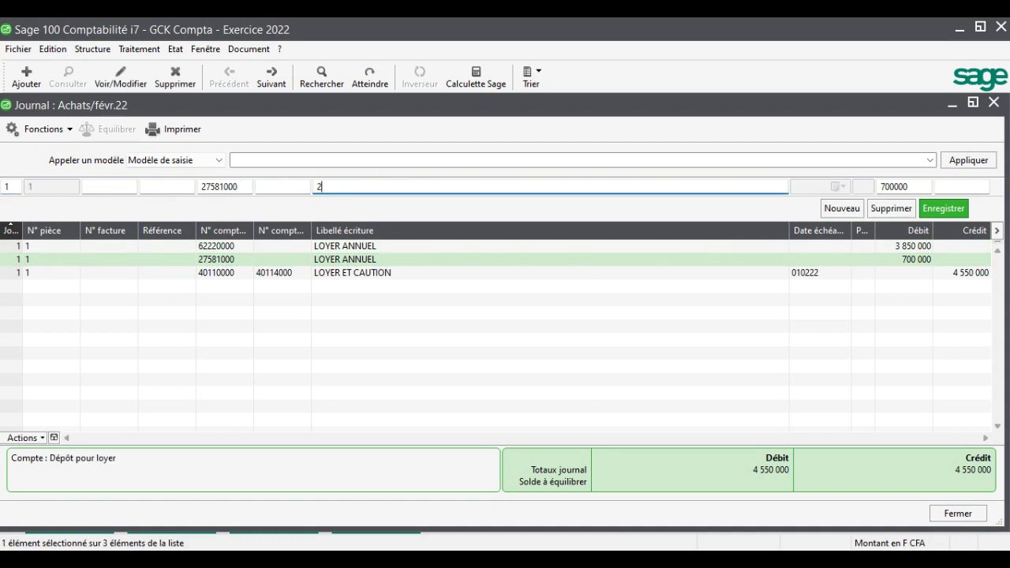
{"action": "type", "text": " MOIS DE CAUTION"}
{"action": "key", "text": "Return"}
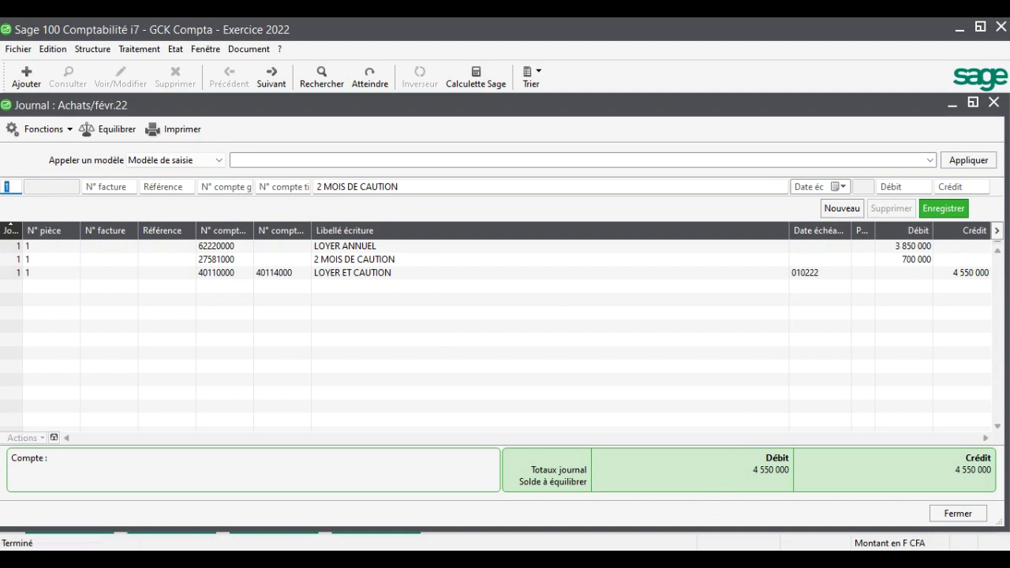
- Check the next purchase in the PDF, then create general account 2442 titled Matériel informatique and use it on a new journal line
{"action": "key", "text": "alt+Tab"}
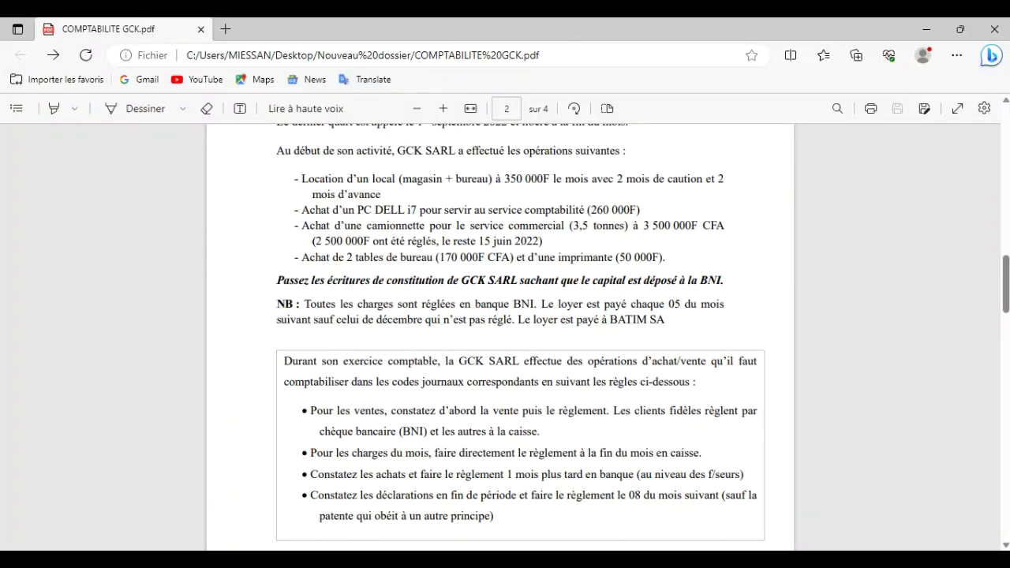
{"action": "key", "text": "alt+Tab"}
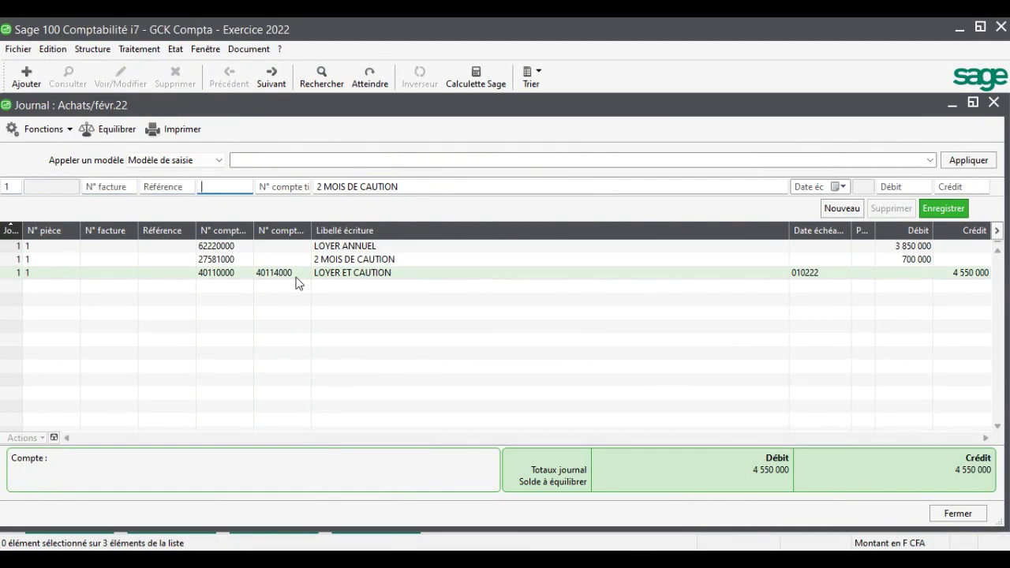
{"action": "type", "text": "2442"}
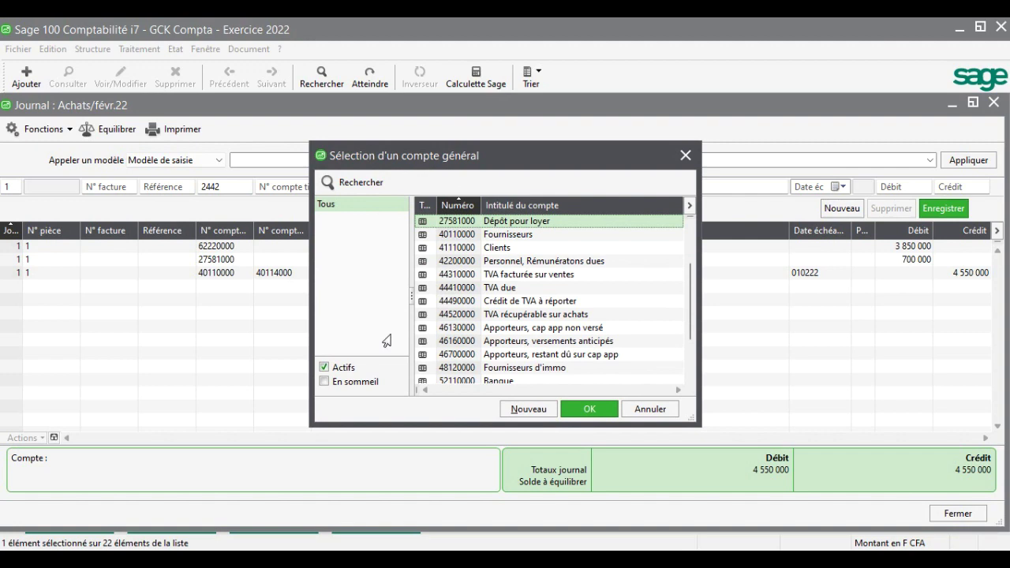
{"action": "left_click", "coordinate": [523, 409]}
{"action": "key", "text": "Tab"}
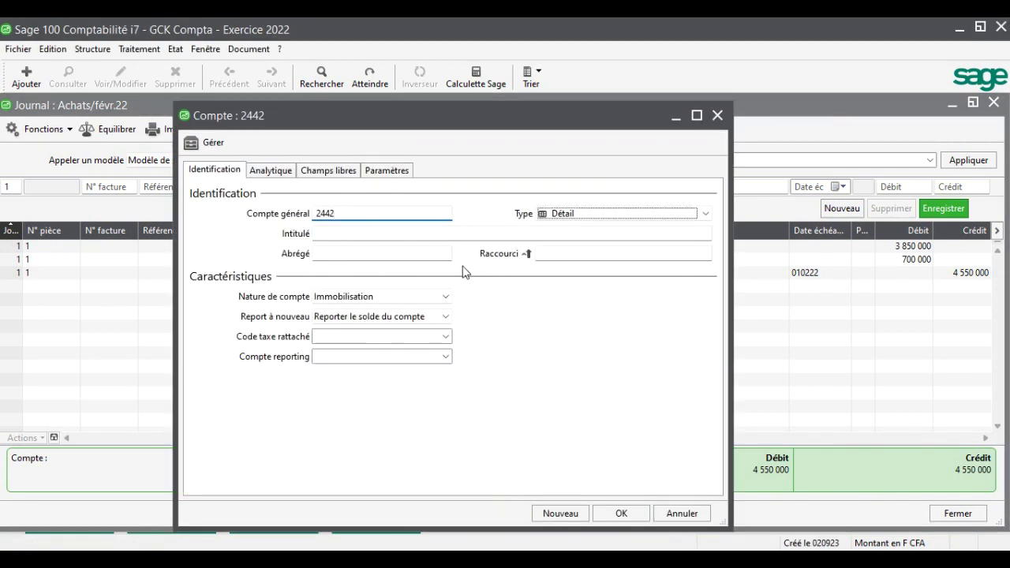
{"action": "key", "text": "Tab"}
{"action": "type", "text": "M"}
{"action": "key", "text": "BackSpace"}
{"action": "type", "text": "Matériel inf"}
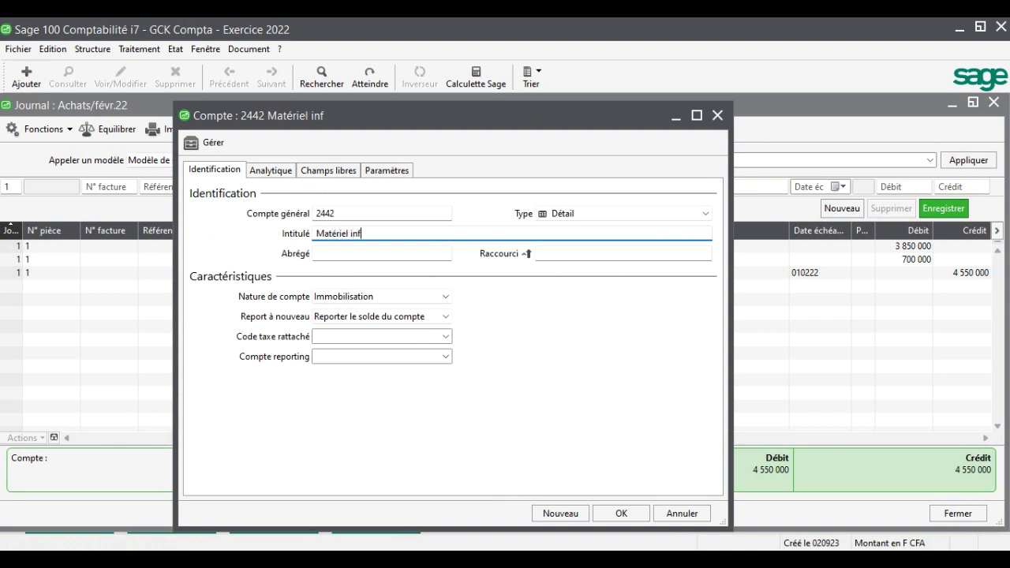
{"action": "type", "text": "ormatique"}
{"action": "key", "text": "Tab"}
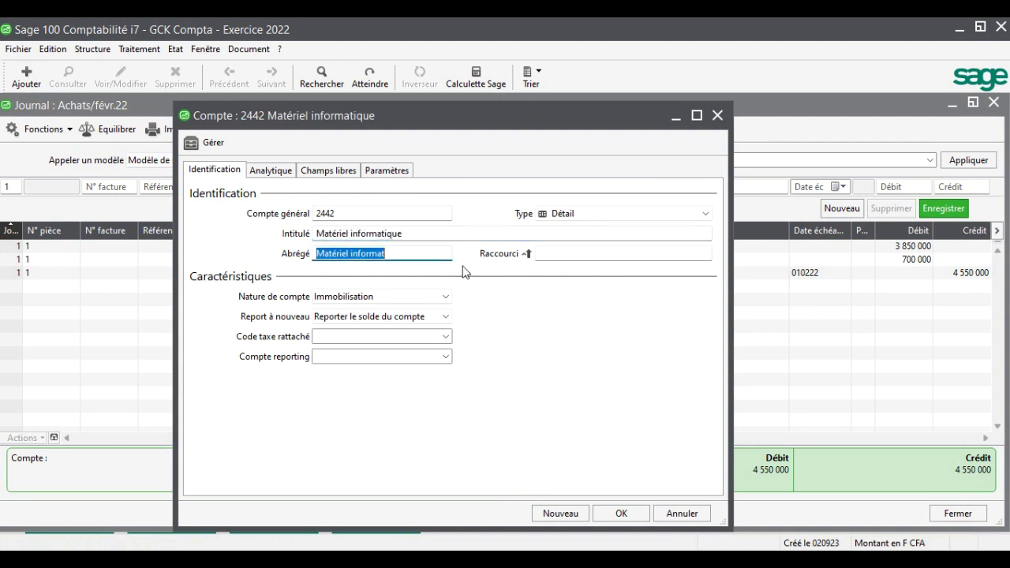
{"action": "left_click", "coordinate": [621, 513]}
{"action": "key", "text": "Tab"}
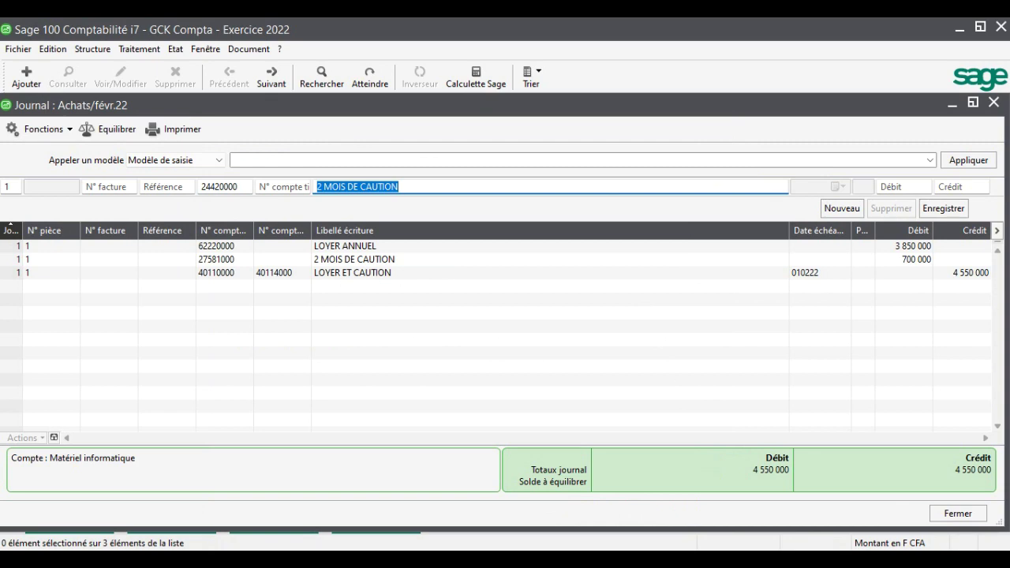
- Set the label of the new line to PC DELL i7, checking the computer's description in the PDF
{"action": "type", "text": "PC"}
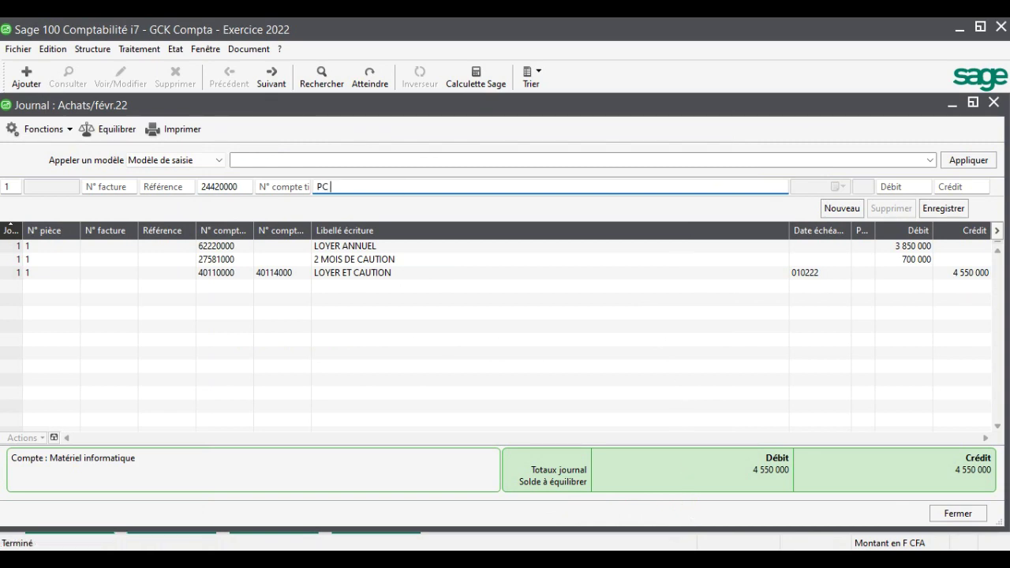
{"action": "key", "text": "alt+Tab"}
{"action": "key", "text": "alt+Tab"}
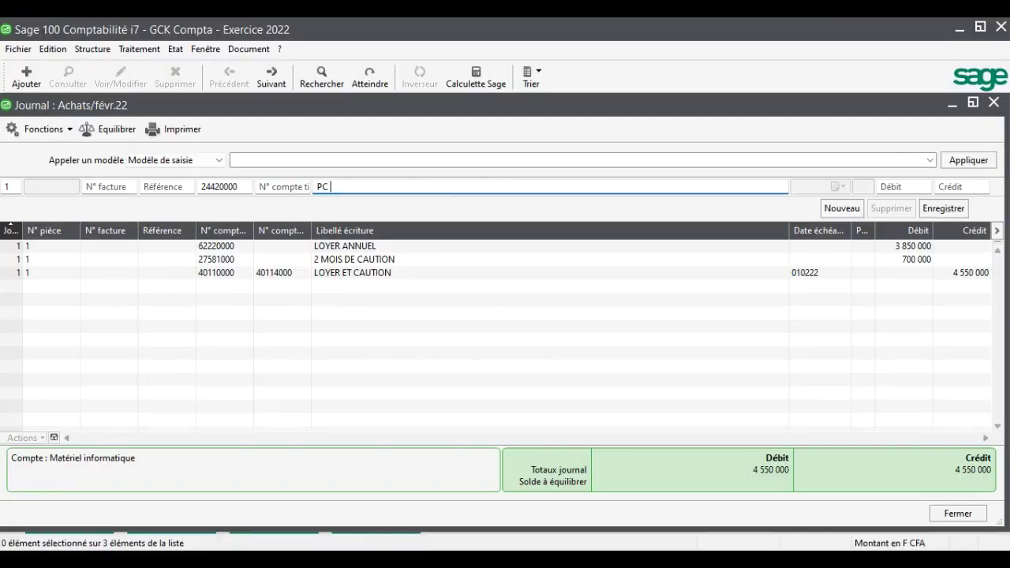
{"action": "key", "text": "alt+Tab"}
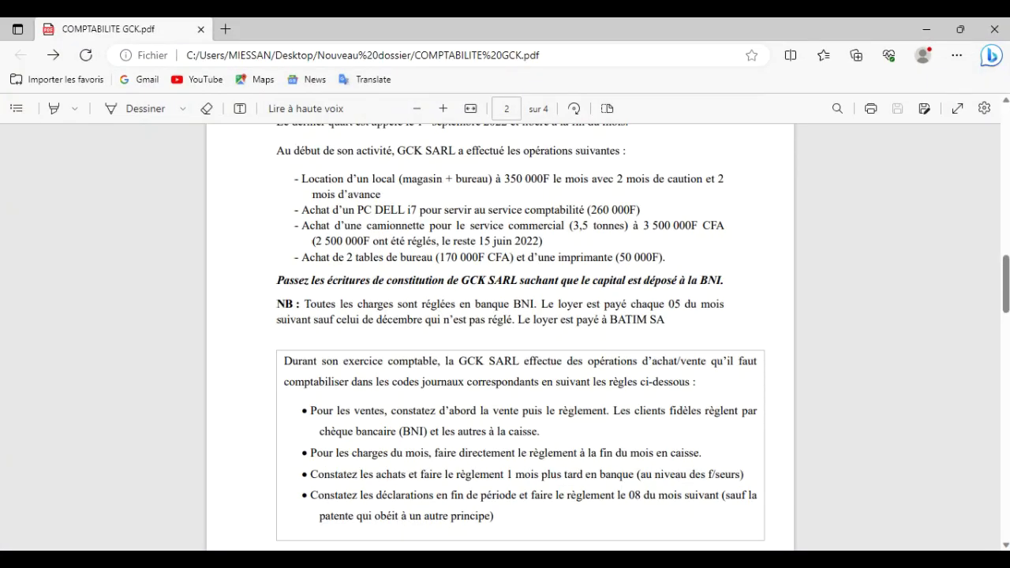
{"action": "key", "text": "alt+Tab"}
{"action": "type", "text": "DELL"}
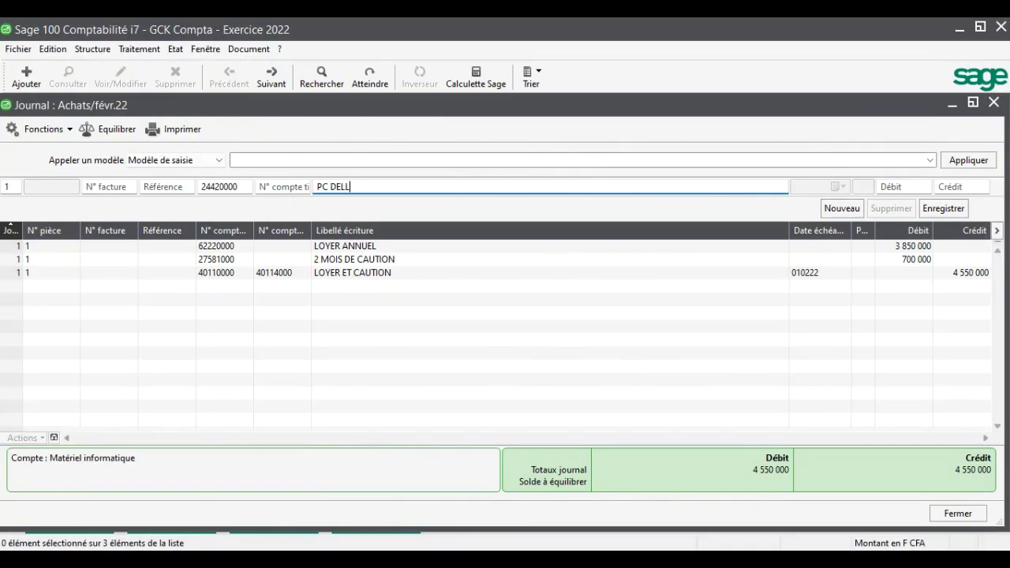
{"action": "key", "text": "Tab"}
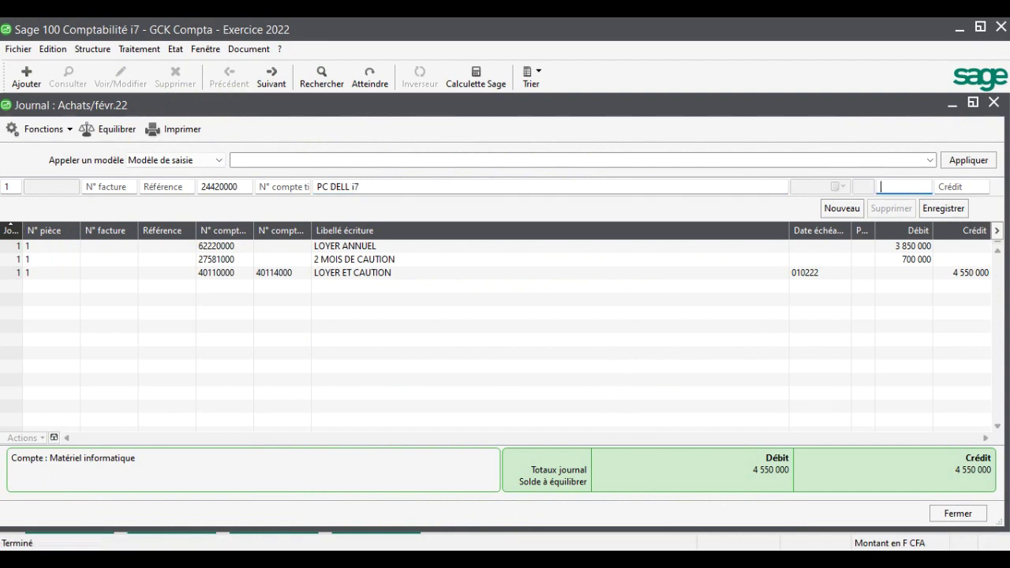
- Look up the computer's price in the PDF and record the PC DELL i7 line with a debit of 260 000
{"action": "key", "text": "alt+Tab"}
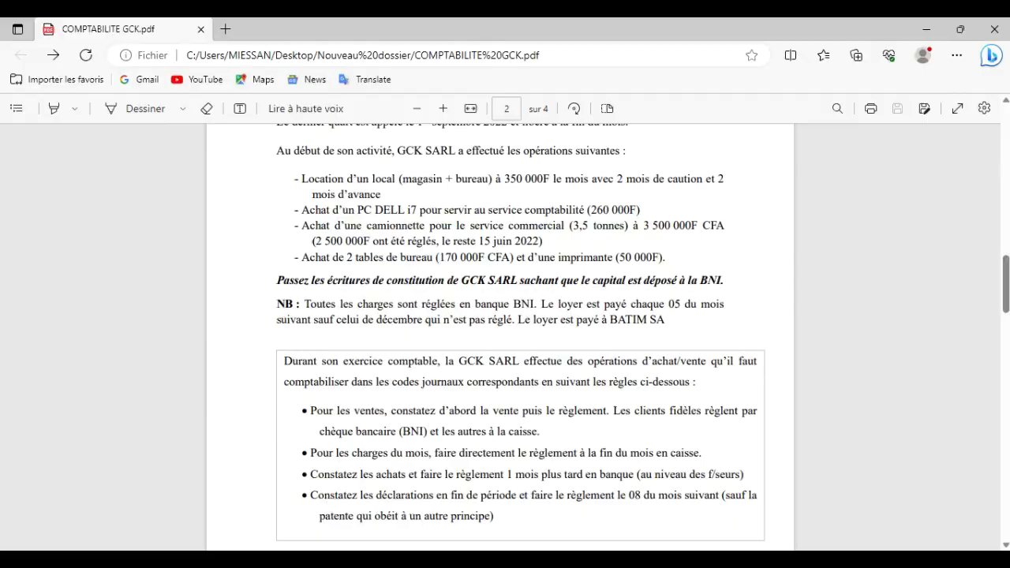
{"action": "key", "text": "alt+Tab"}
{"action": "type", "text": "260000"}
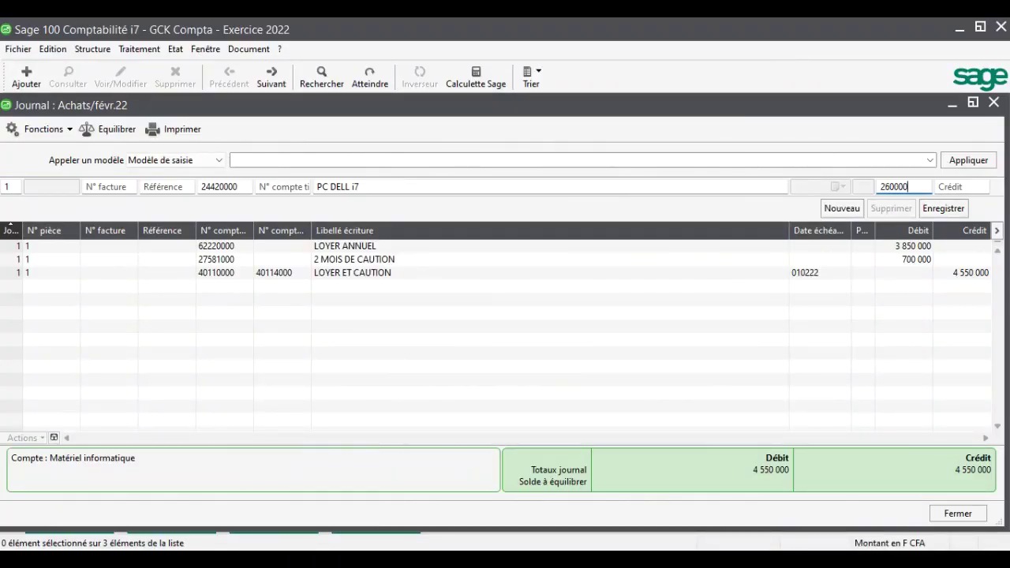
{"action": "key", "text": "Return"}
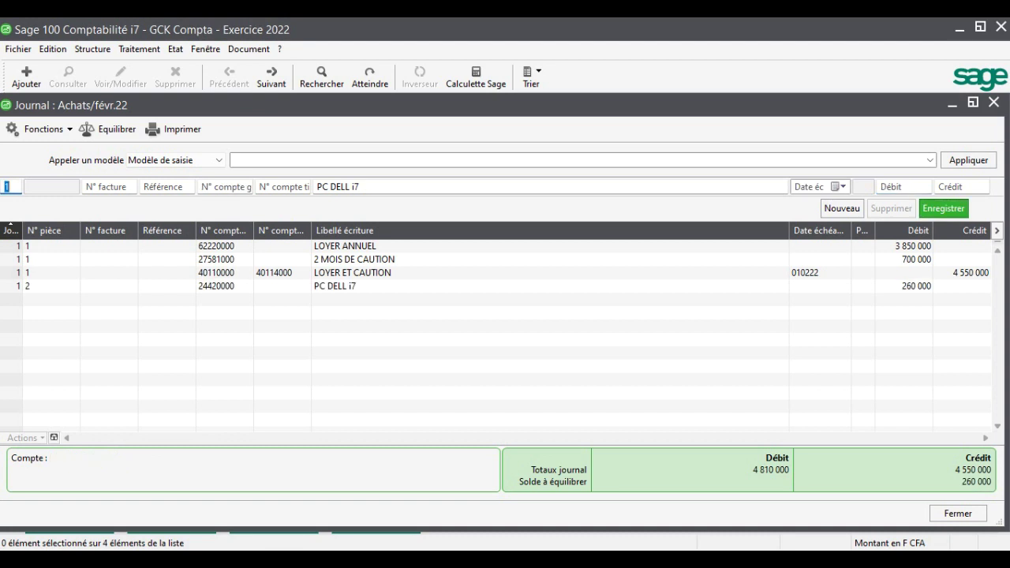
- Start the balancing line for the computer purchase with third-party supplier account ACG SARL
{"action": "key", "text": "Tab"}
{"action": "key", "text": "Tab"}
{"action": "key", "text": "Tab"}
{"action": "key", "text": "Tab"}
{"action": "key", "text": "Tab"}
{"action": "type", "text": "4"}
{"action": "key", "text": "Tab"}
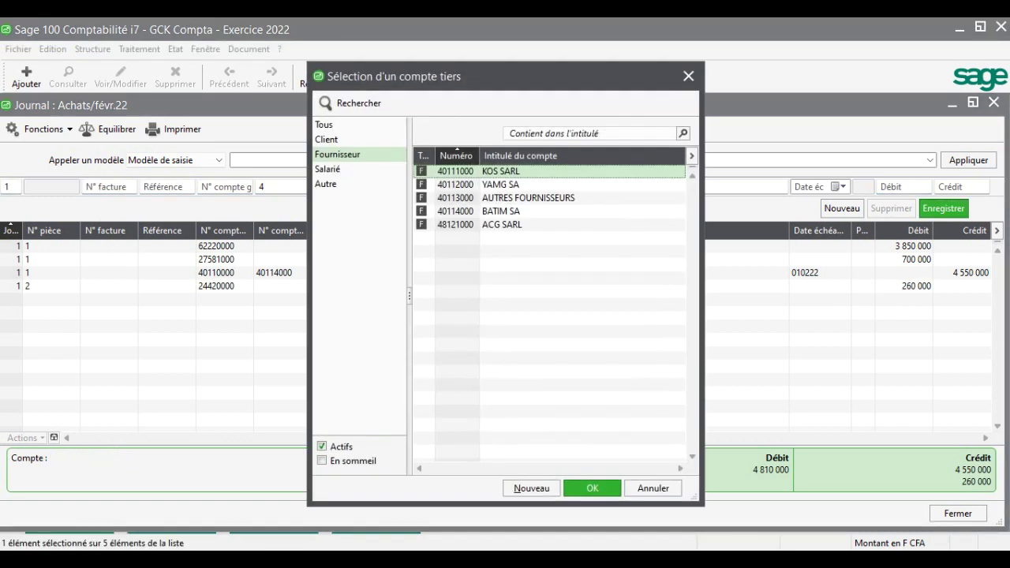
{"action": "double_click", "coordinate": [493, 226]}
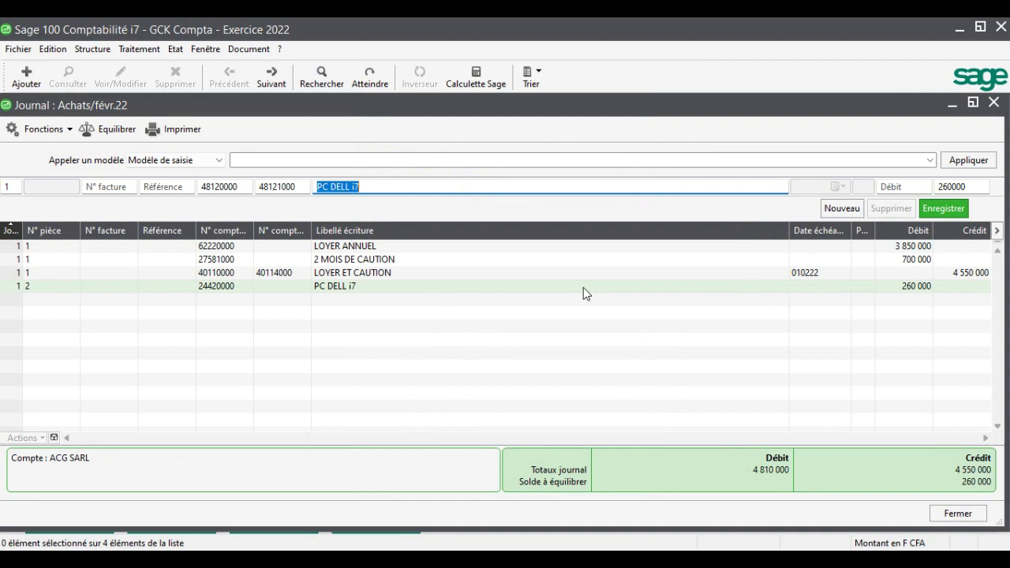
- Set the supplier line's label to ACHAT DE PC DELL i7 and record it with a credit of 260 000
{"action": "left_click", "coordinate": [334, 185]}
{"action": "double_click", "coordinate": [321, 186]}
{"action": "left_click", "coordinate": [318, 186]}
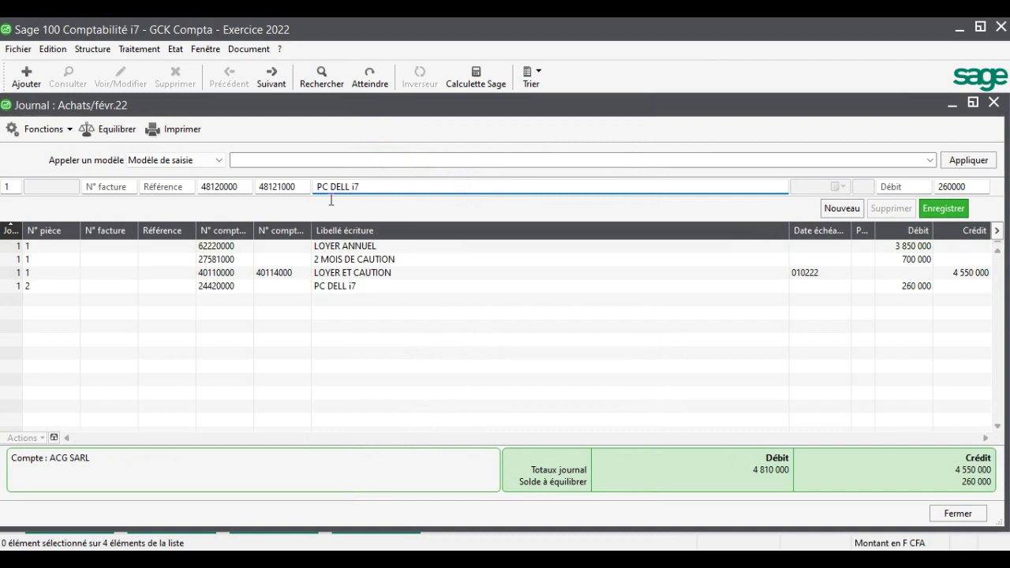
{"action": "type", "text": "ACHAT DE"}
{"action": "key", "text": "Return"}
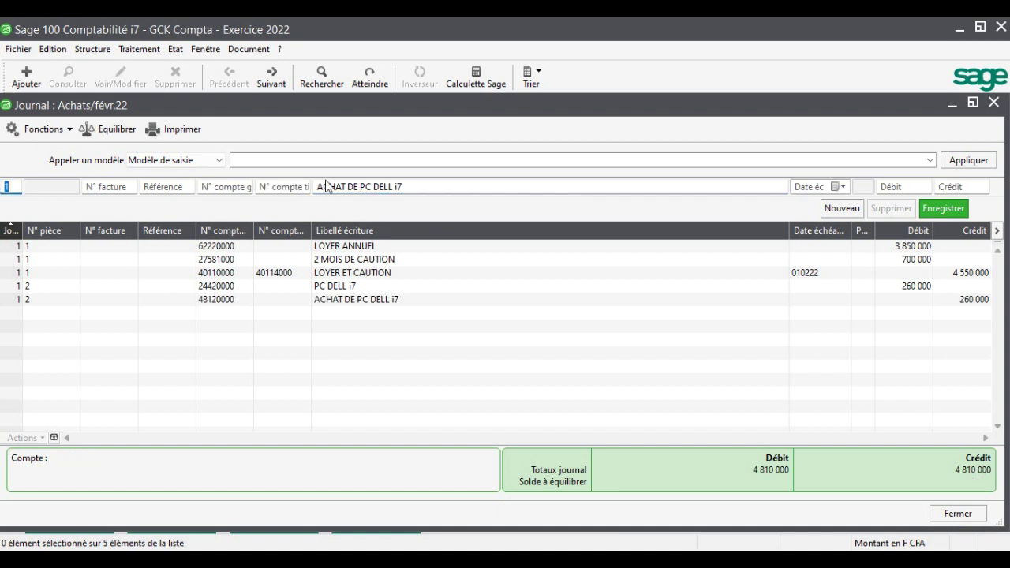
{"action": "left_click", "coordinate": [333, 275]}
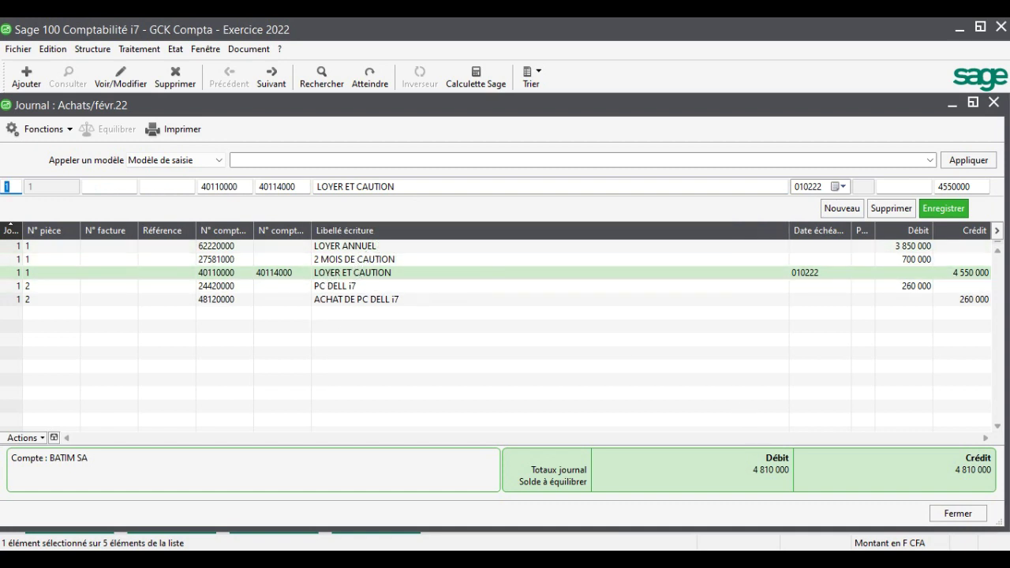
{"action": "left_click", "coordinate": [934, 210]}
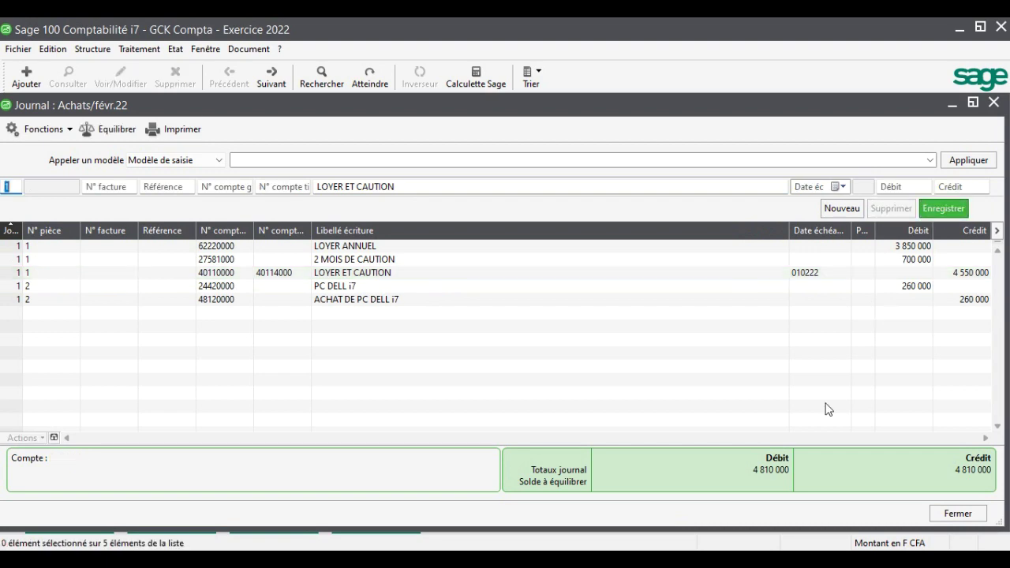
- Check the next purchase in the PDF, then start creating general account 2451 from a new journal line
{"action": "key", "text": "alt+Tab"}
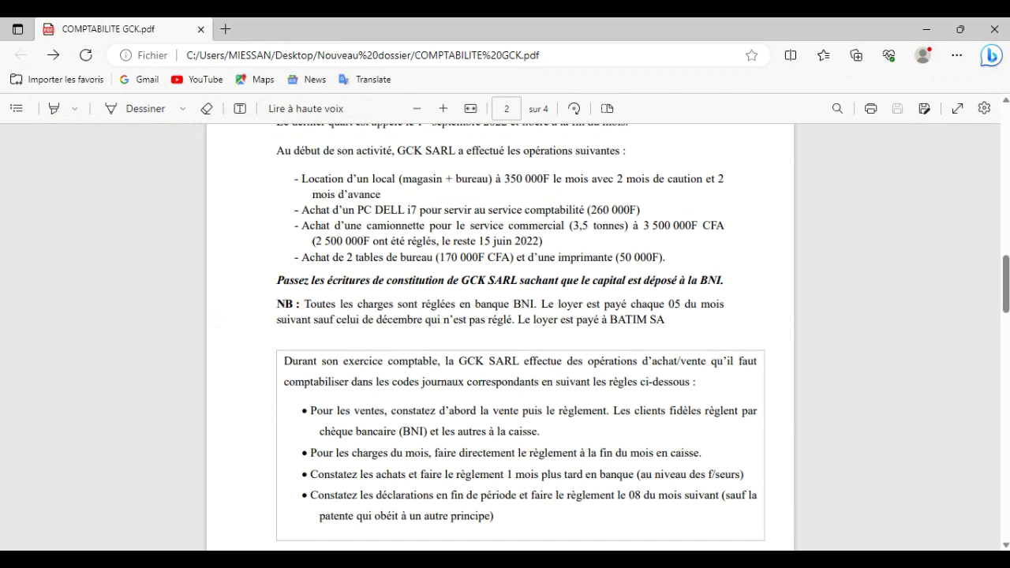
{"action": "key", "text": "alt+Tab"}
{"action": "key", "text": "Tab"}
{"action": "key", "text": "Tab"}
{"action": "key", "text": "Tab"}
{"action": "type", "text": "2451"}
{"action": "key", "text": "Tab"}
{"action": "left_click", "coordinate": [527, 409]}
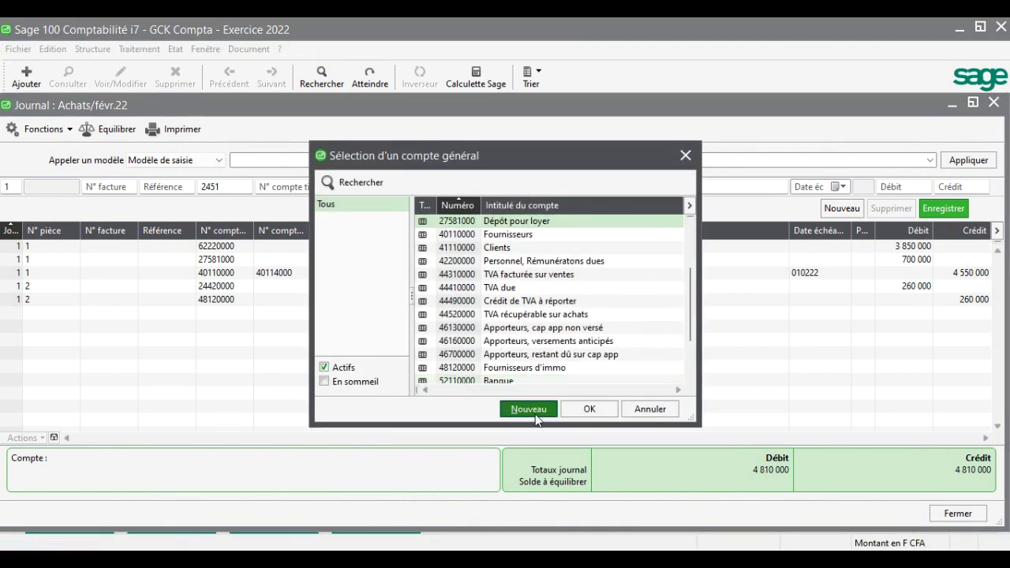
- Title general account 2451 Matériel automobile and save it for use on the journal line
{"action": "key", "text": "Tab"}
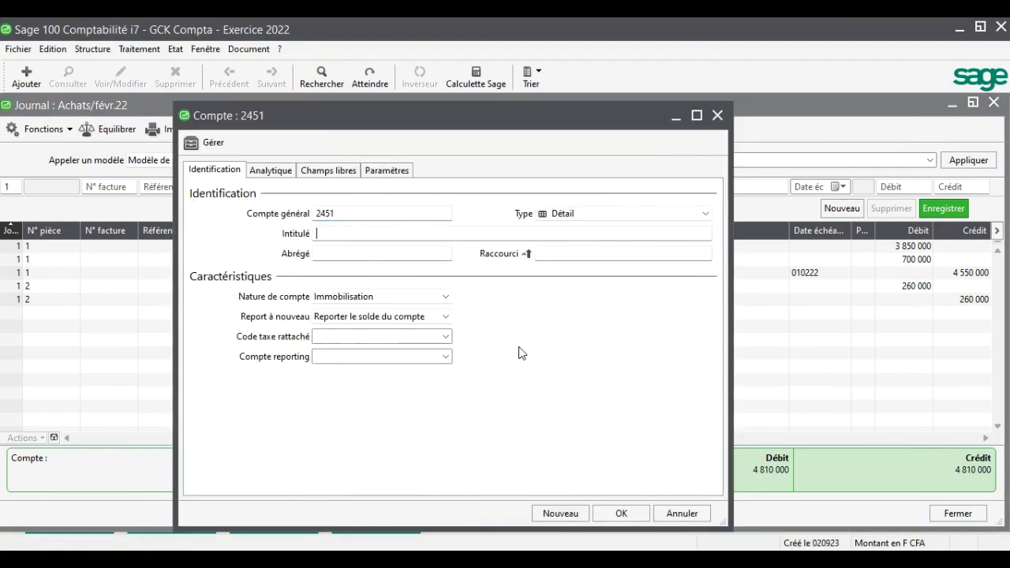
{"action": "type", "text": "Mat"}
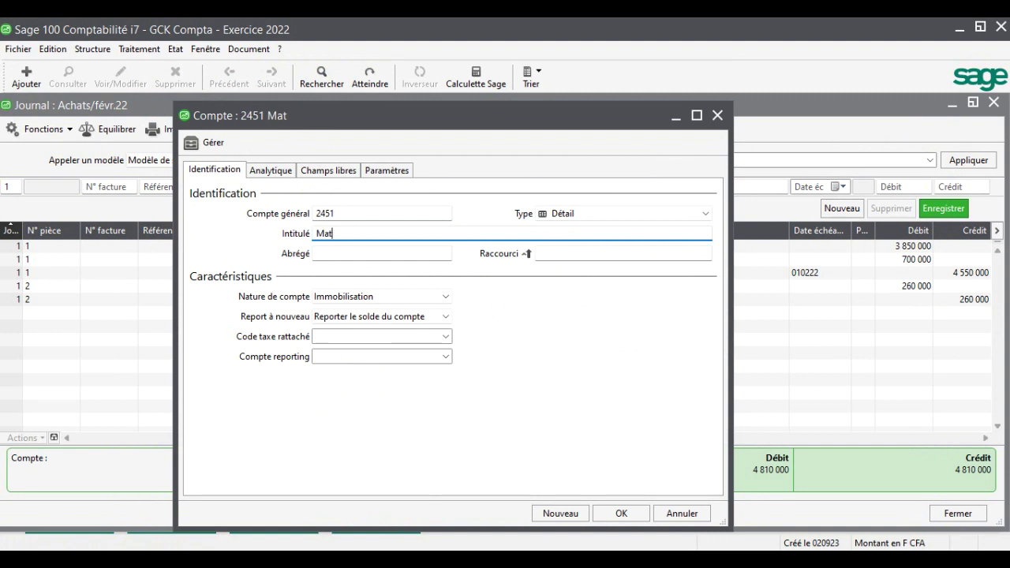
{"action": "type", "text": "ériel automobile"}
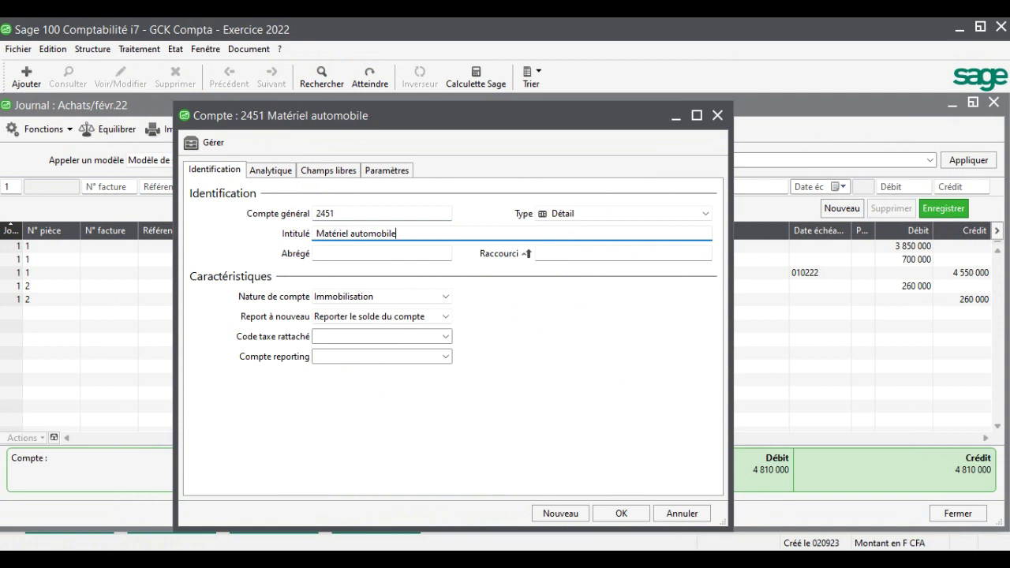
{"action": "key", "text": "Tab"}
{"action": "key", "text": "Tab"}
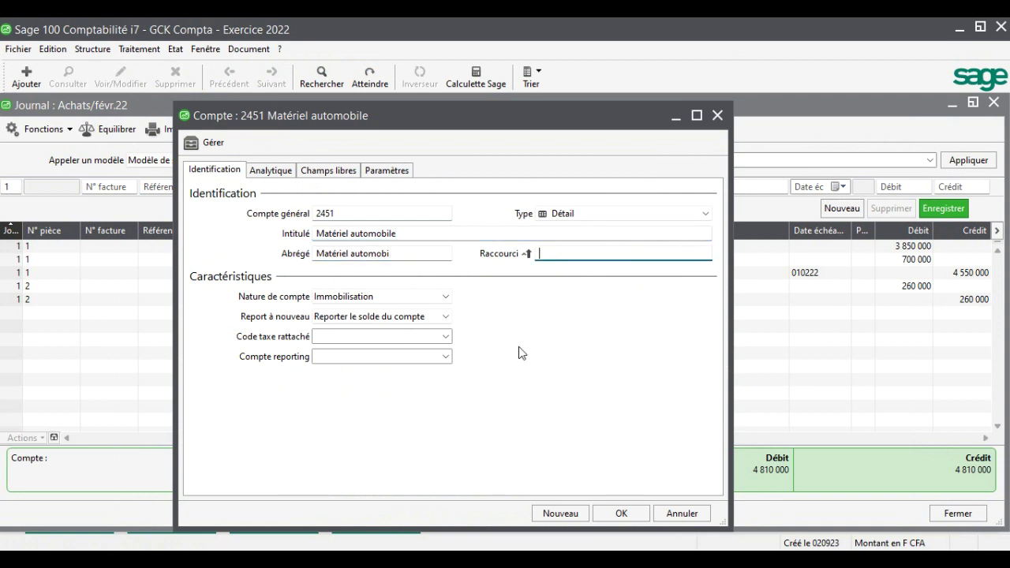
{"action": "left_click", "coordinate": [621, 513]}
{"action": "key", "text": "Tab"}
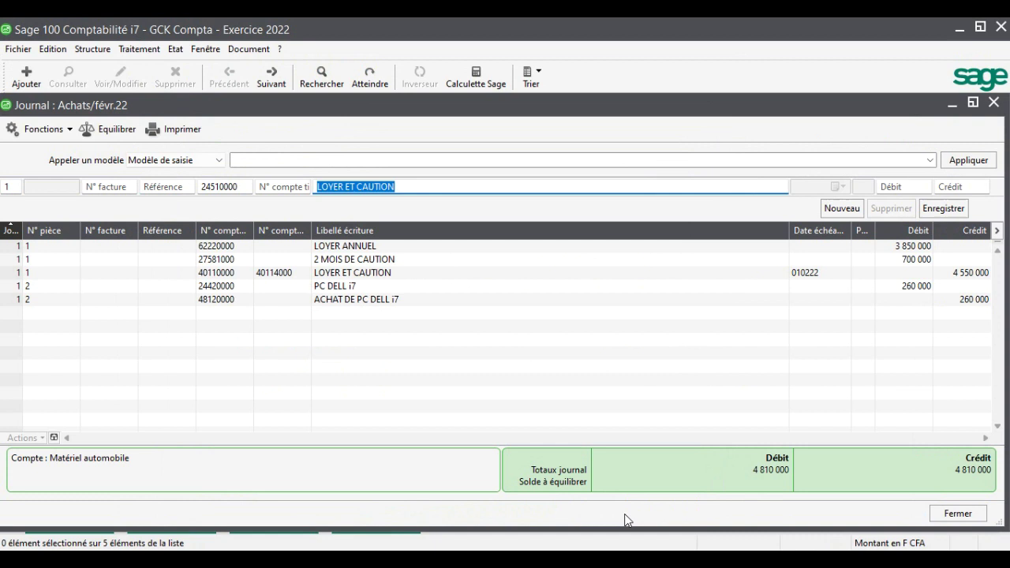
- Label the vehicle line CAMIONNETTE and record it with a debit of 3 500 000
{"action": "key", "text": "BackSpace"}
{"action": "type", "text": "CAMIONNETTE"}
{"action": "key", "text": "Tab"}
{"action": "type", "text": "3 500 000"}
{"action": "key", "text": "Return"}
- Record the balancing line for supplier ACG SARL labelled ACHAT D'UNE CAMIONNETTE with a credit of 3 500 000
{"action": "key", "text": "Tab"}
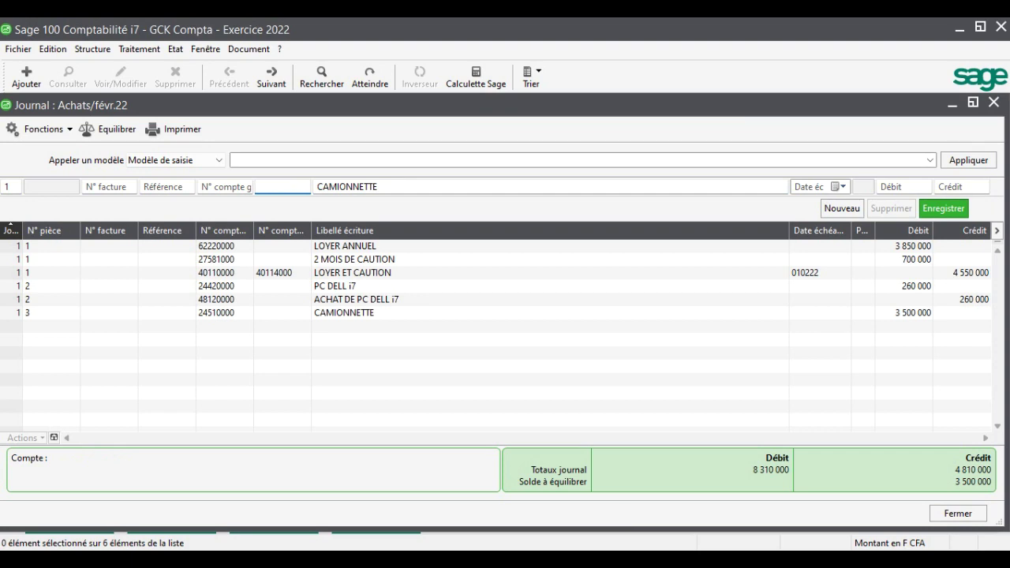
{"action": "type", "text": "4"}
{"action": "key", "text": "Tab"}
{"action": "double_click", "coordinate": [511, 225]}
{"action": "key", "text": "Tab"}
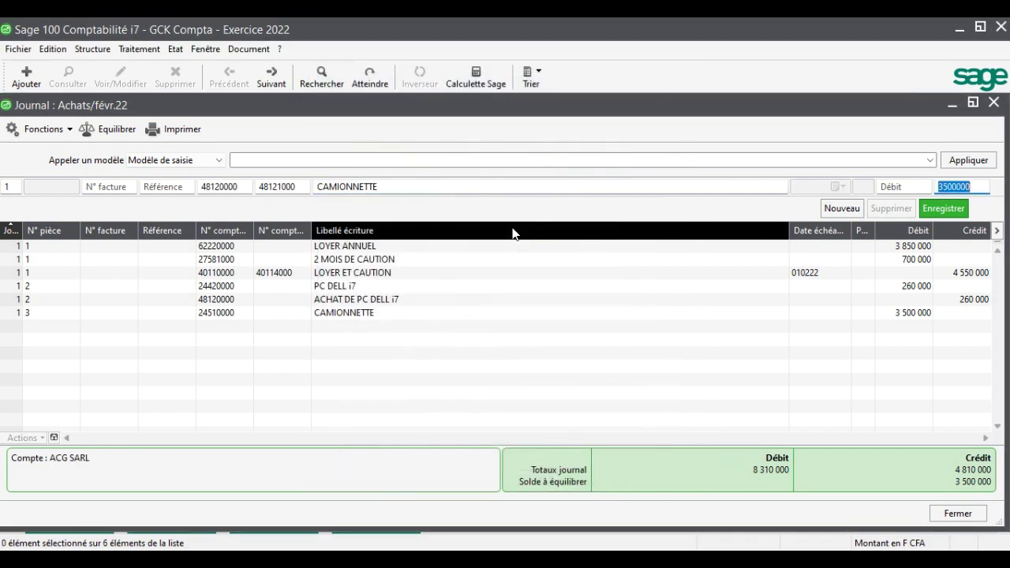
{"action": "left_click", "coordinate": [320, 184]}
{"action": "type", "text": "ACHAT D"}
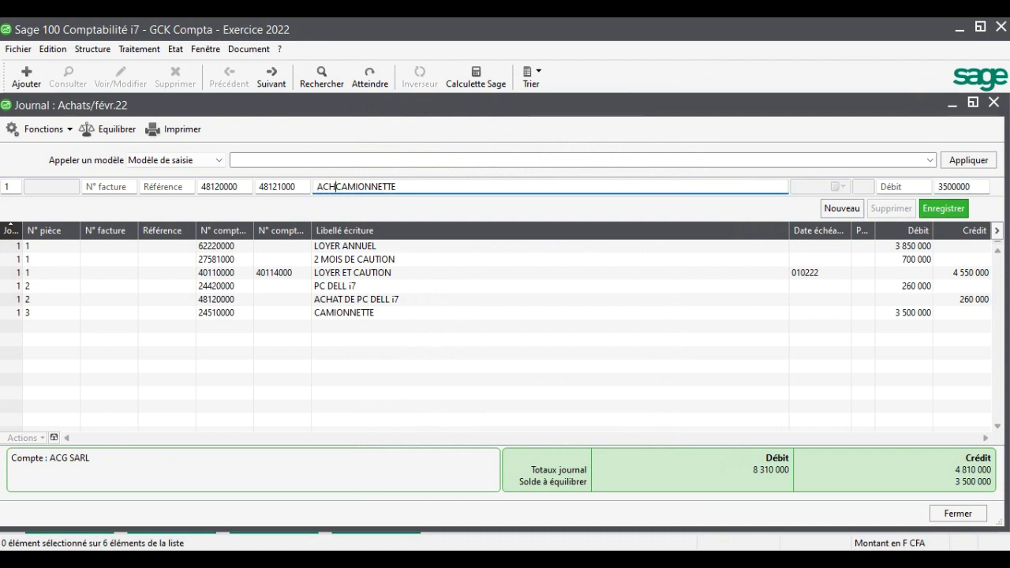
{"action": "type", "text": "'UNE"}
{"action": "key", "text": "Return"}
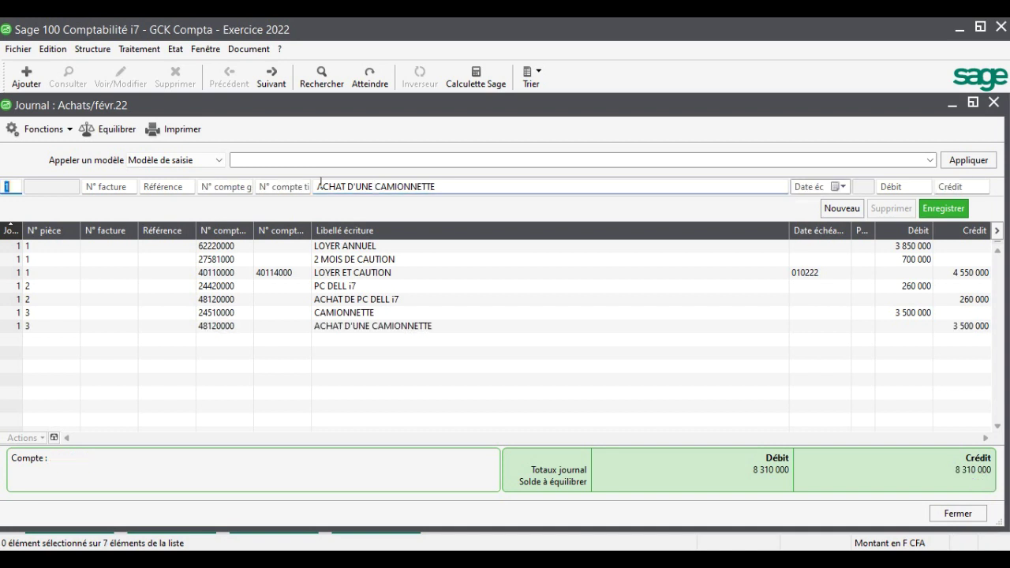
- Assign third-party account ACG SARL to the recorded ACHAT D'UNE CAMIONNETTE line and save the change
{"action": "left_click", "coordinate": [278, 324]}
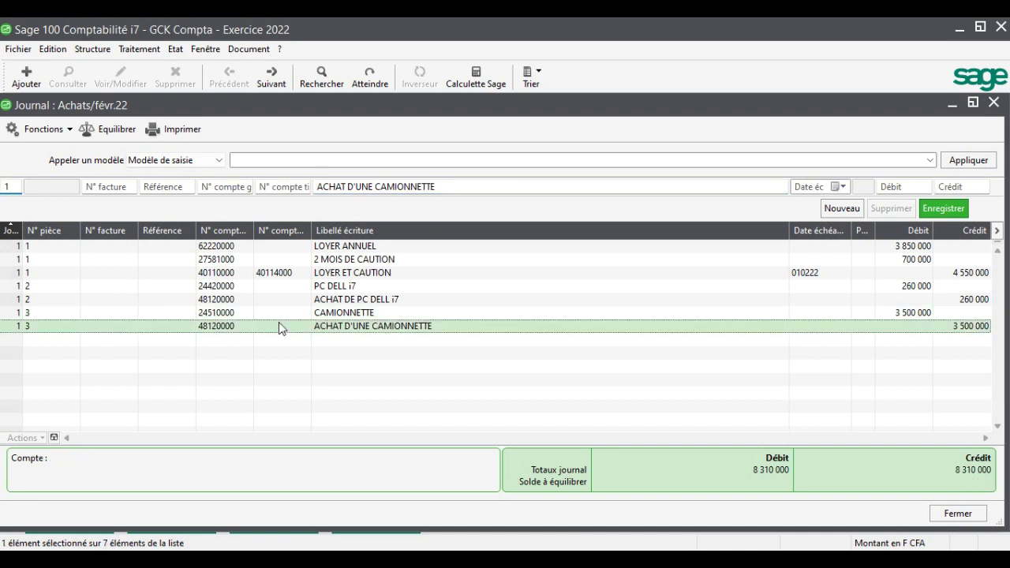
{"action": "left_click", "coordinate": [276, 187]}
{"action": "type", "text": "4"}
{"action": "key", "text": "Tab"}
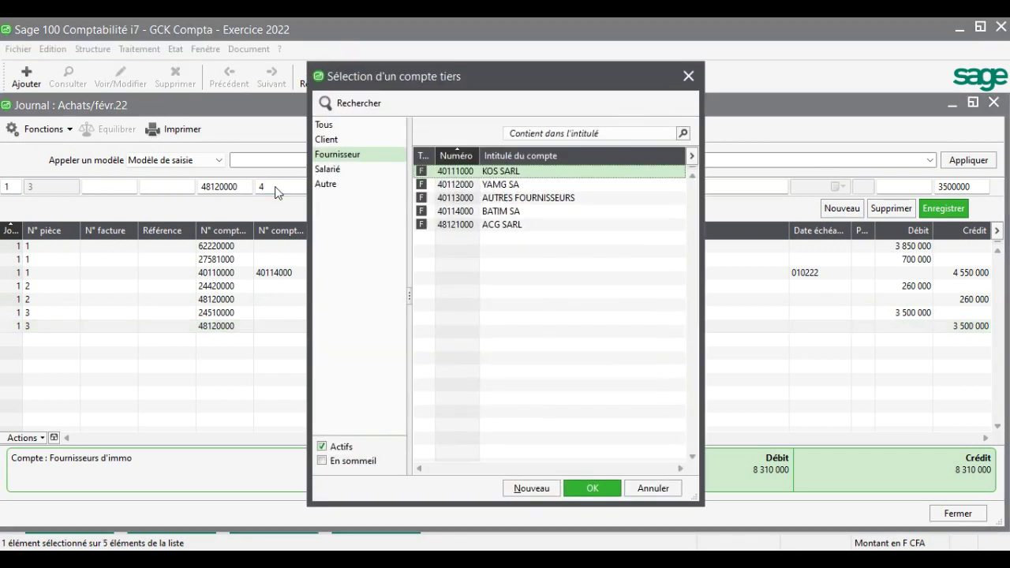
{"action": "double_click", "coordinate": [479, 225]}
{"action": "key", "text": "Return"}
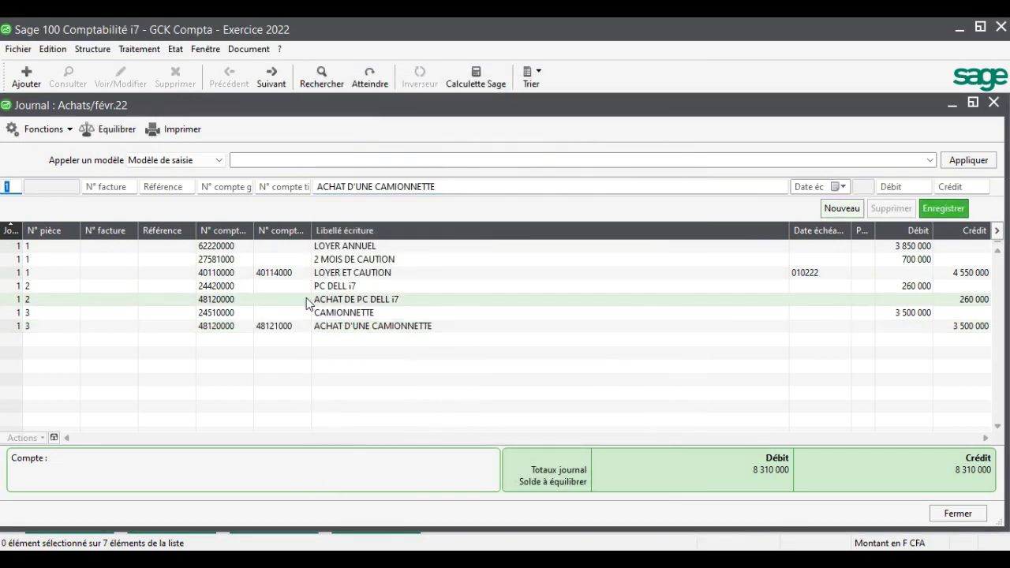
- Assign third-party account ACG SARL to the recorded ACHAT DE PC DELL i7 line and save the change
{"action": "left_click", "coordinate": [311, 302]}
{"action": "left_click", "coordinate": [290, 189]}
{"action": "type", "text": "4"}
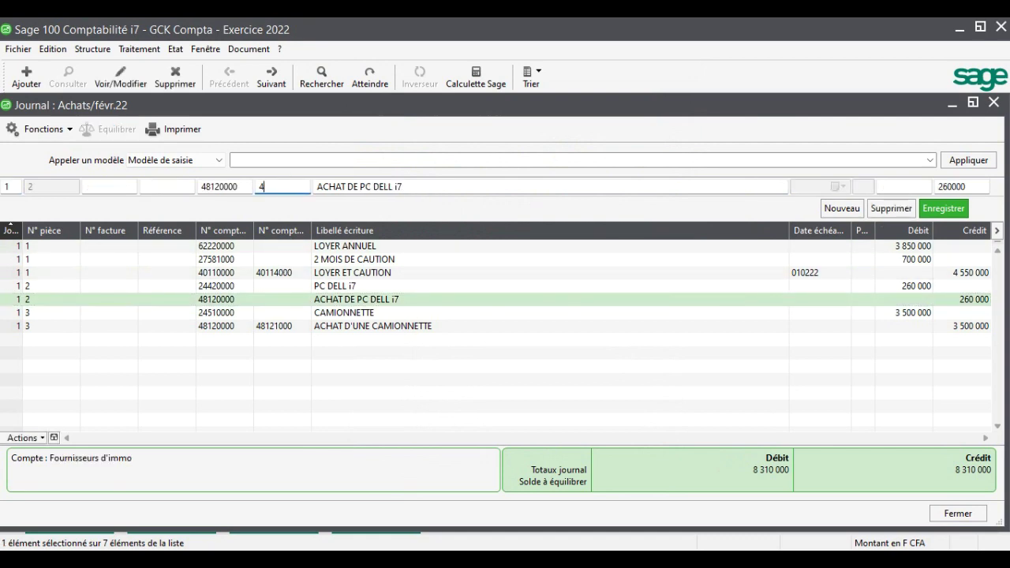
{"action": "key", "text": "Tab"}
{"action": "double_click", "coordinate": [502, 224]}
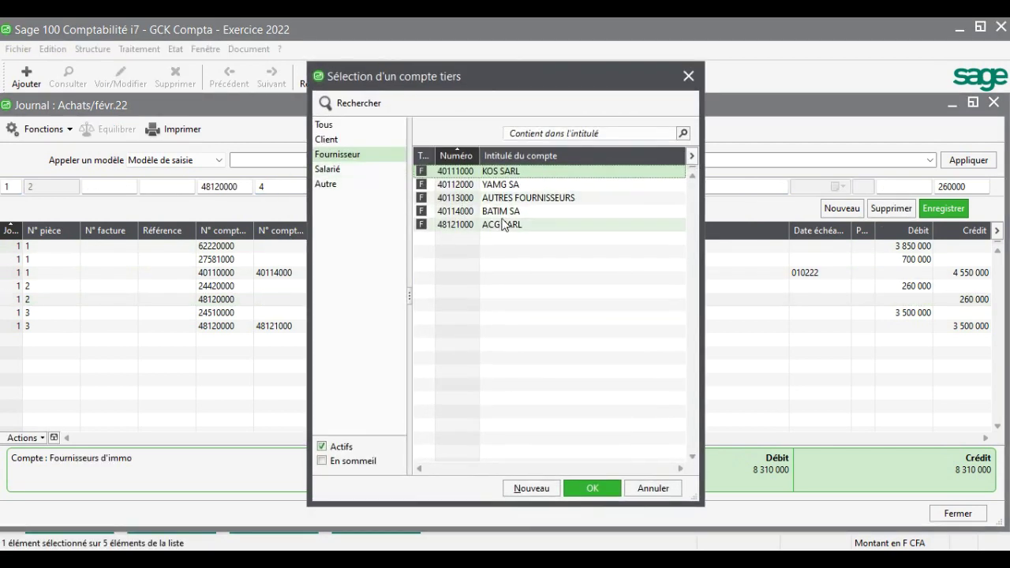
{"action": "left_click", "coordinate": [947, 210]}
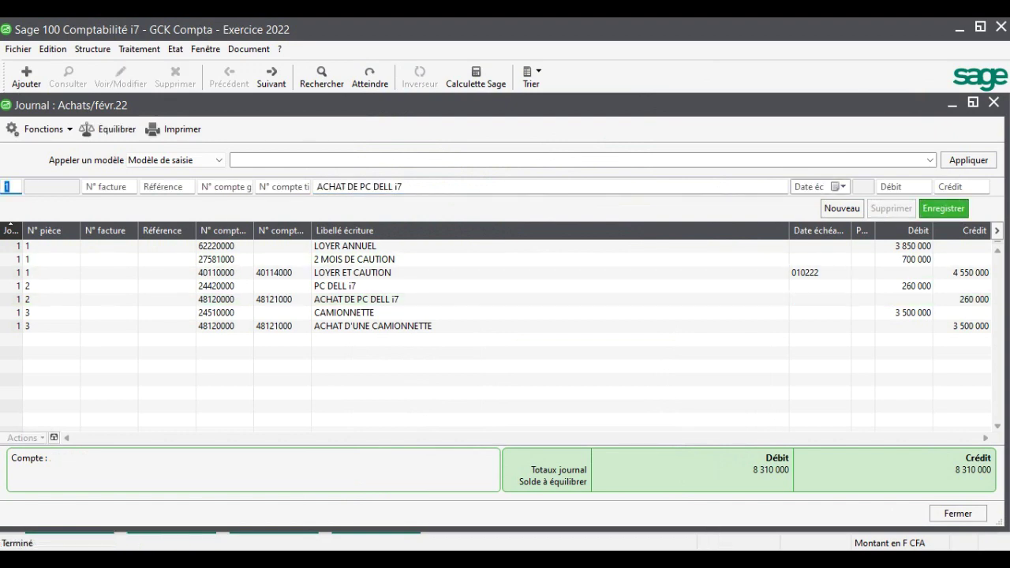
- Check the office equipment purchase in the PDF, then start creating general account 2444 from a new journal line
{"action": "key", "text": "alt+Tab"}
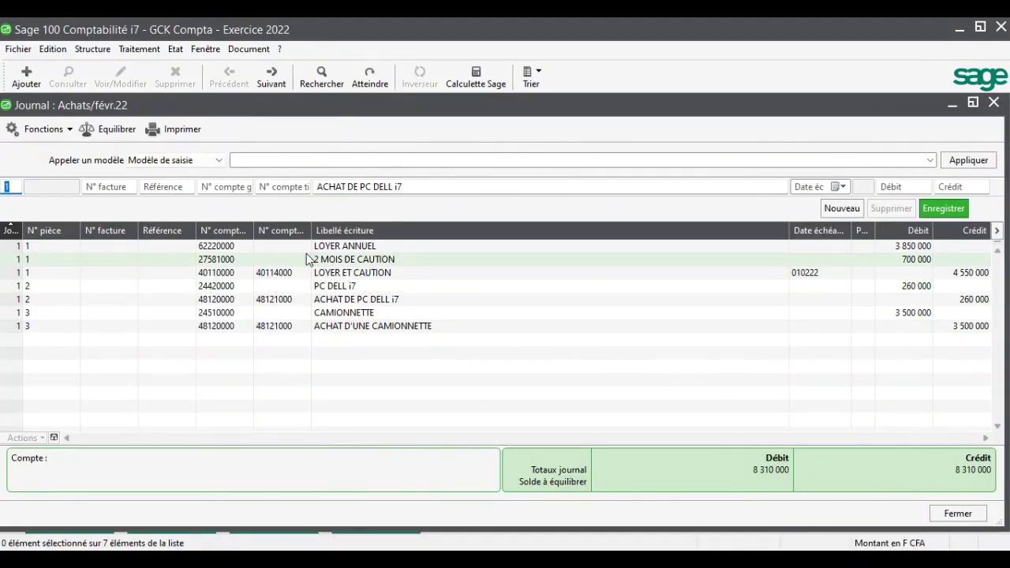
{"action": "key", "text": "Tab"}
{"action": "key", "text": "Tab"}
{"action": "type", "text": "2444"}
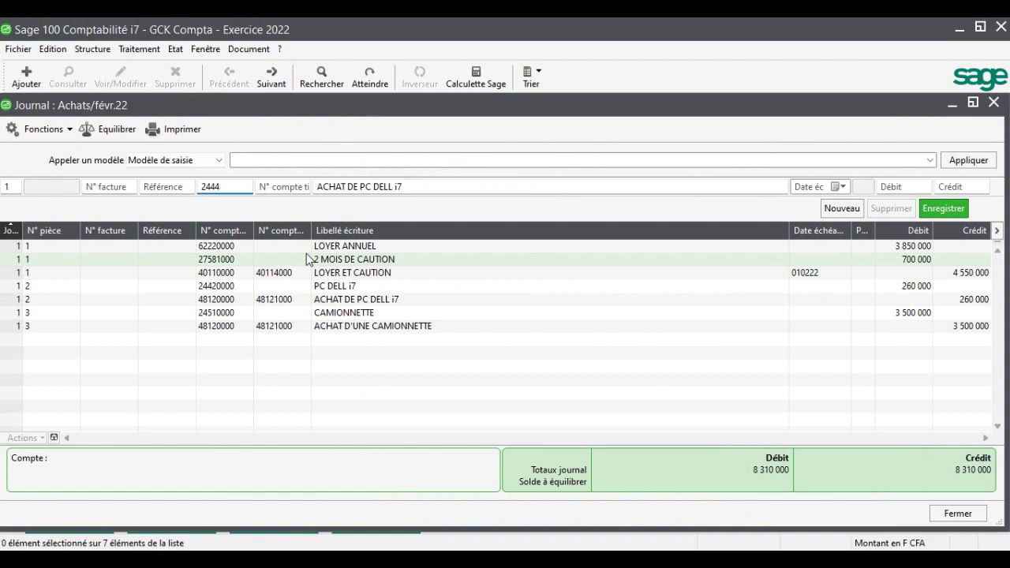
{"action": "key", "text": "Tab"}
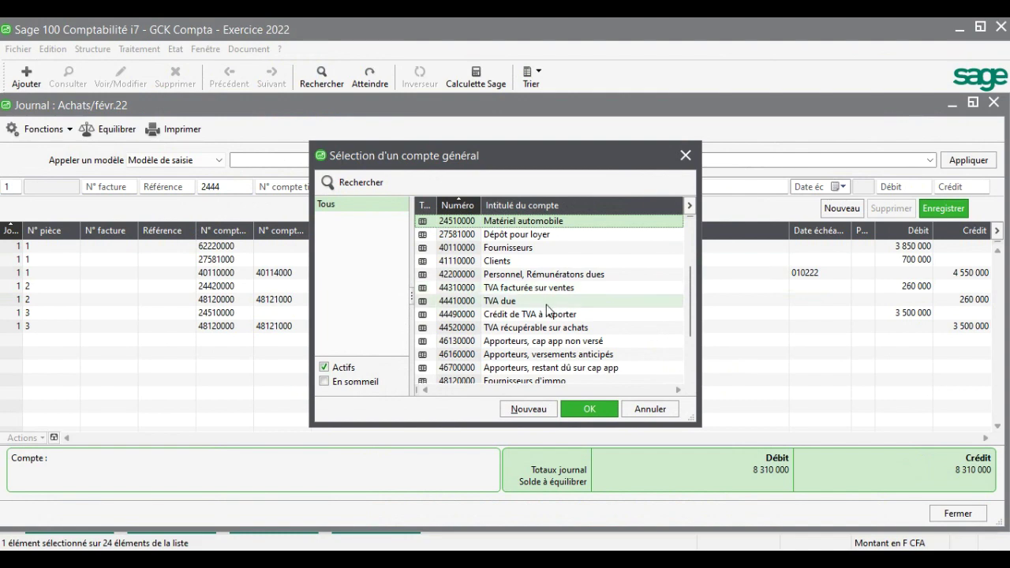
{"action": "left_click", "coordinate": [527, 408]}
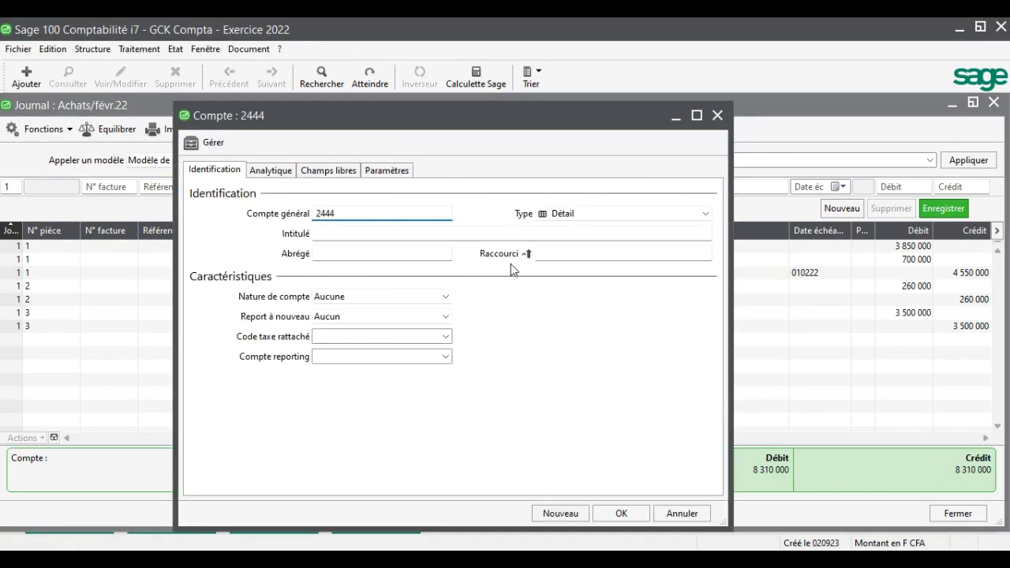
- Title general account 2444 Matériel de bureau and save it for use on the journal line
{"action": "key", "text": "Tab"}
{"action": "type", "text": "Matériel de"}
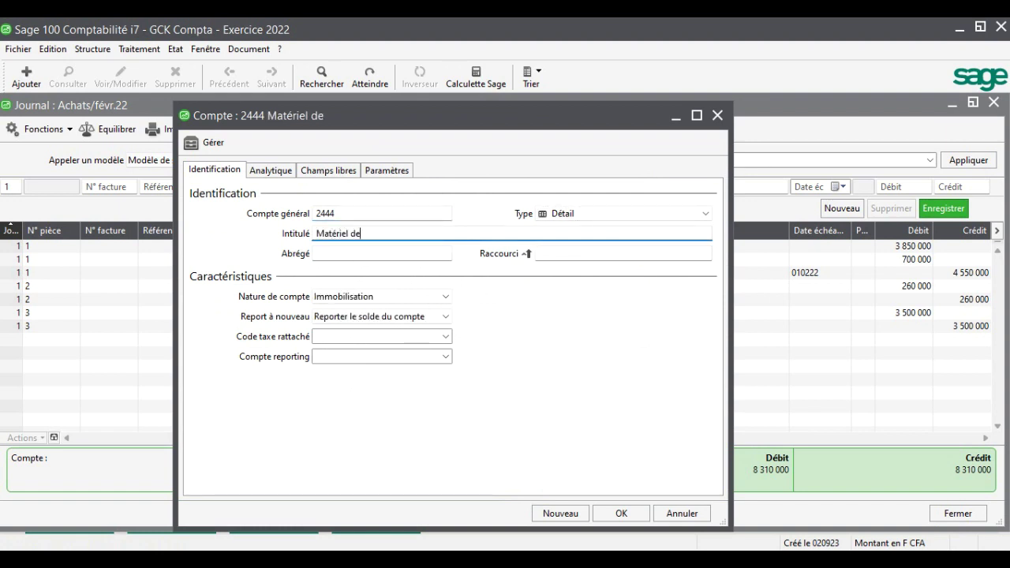
{"action": "type", "text": " bureau"}
{"action": "key", "text": "Tab"}
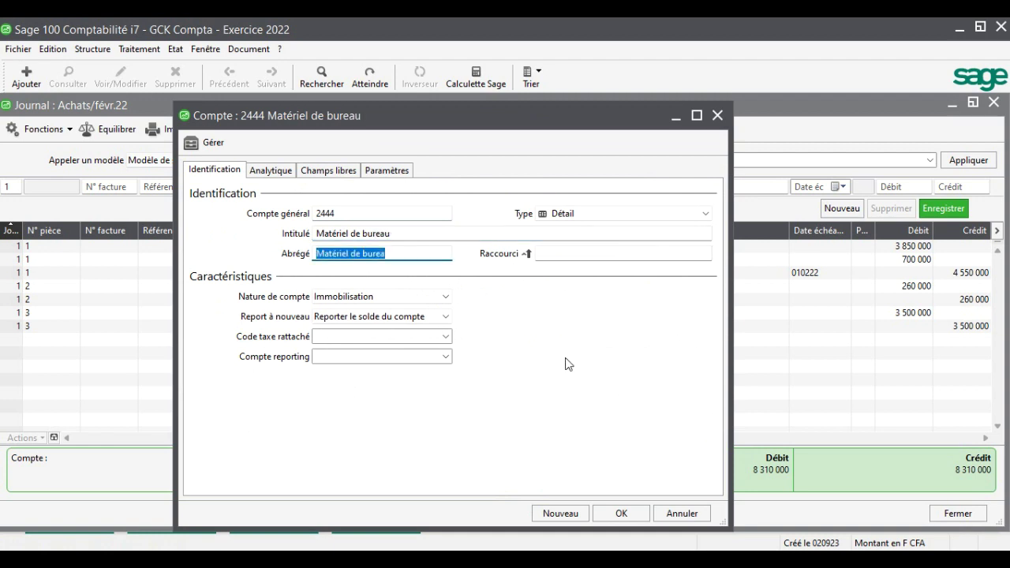
{"action": "left_click", "coordinate": [621, 513]}
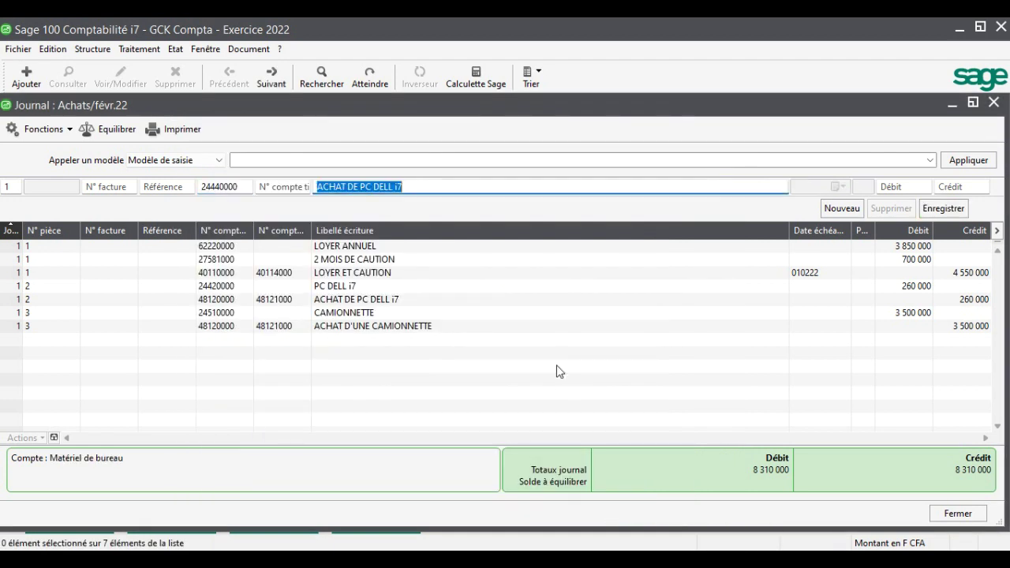
- Label the office equipment line 2 TABLES, look up the price in the PDF and record a debit of 170 000
{"action": "type", "text": "é"}
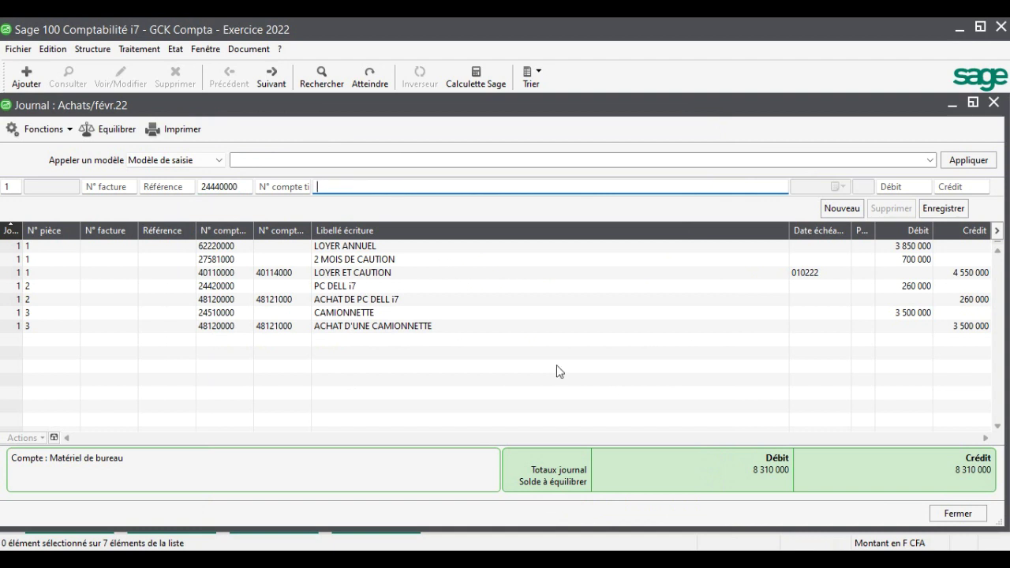
{"action": "type", "text": "2 TABLES"}
{"action": "key", "text": "Tab"}
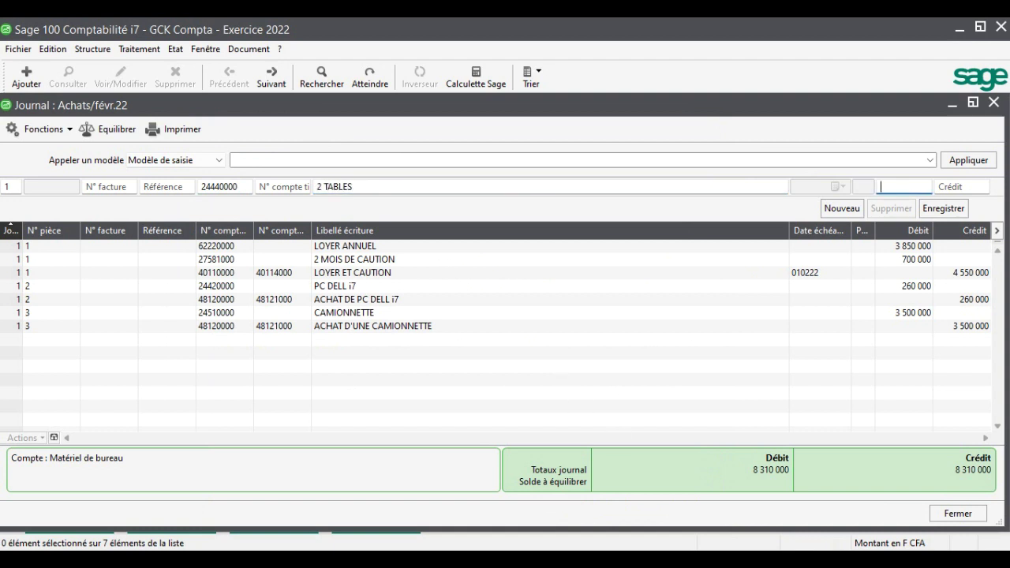
{"action": "key", "text": "alt+Tab"}
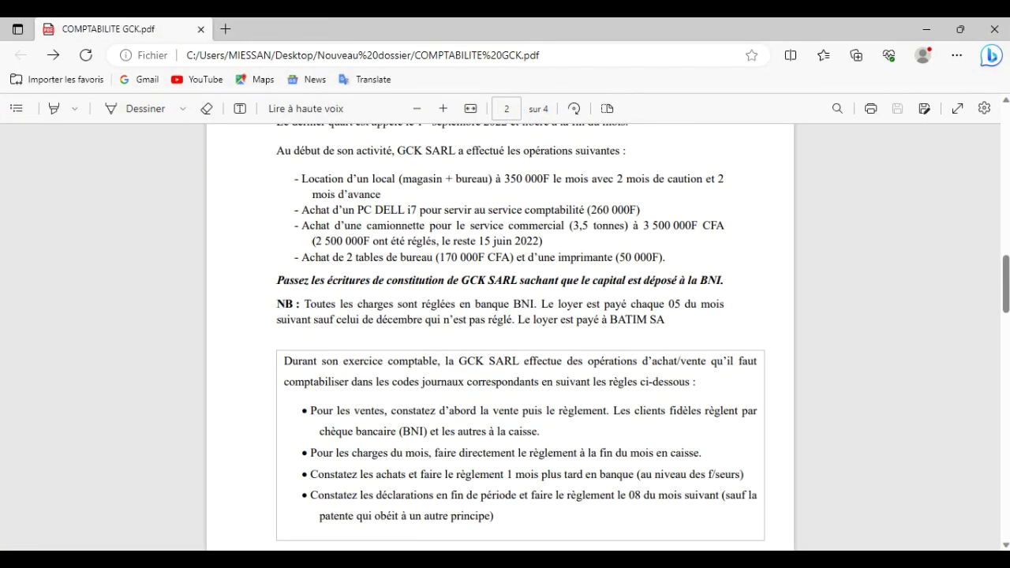
{"action": "key", "text": "alt+Tab"}
{"action": "type", "text": "17"}
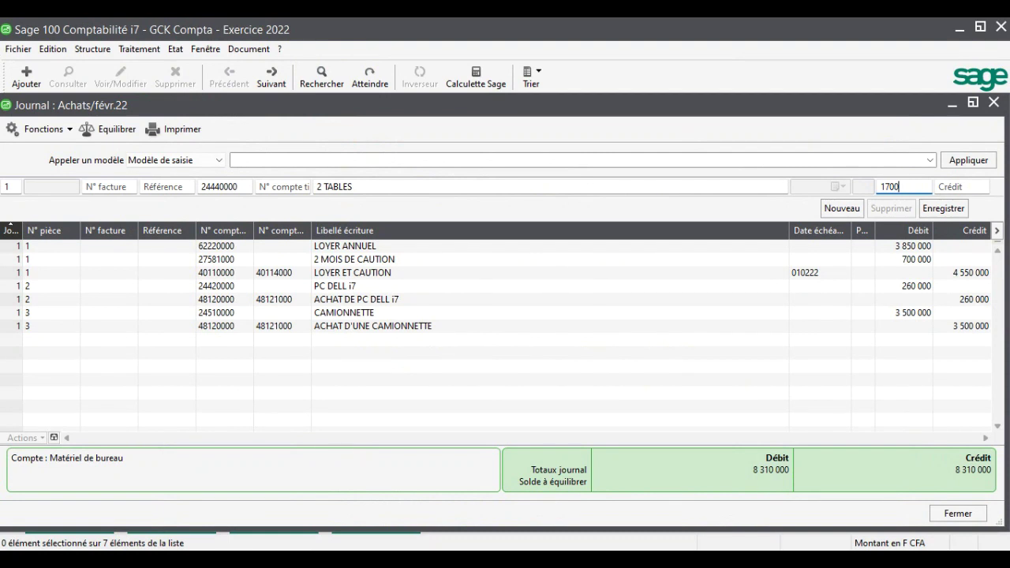
{"action": "key", "text": "Return"}
- Save the 2 TABLES debit line and select third-party account ACG SARL for its counterpart line
{"action": "key", "text": "Tab"}
{"action": "key", "text": "Tab"}
{"action": "key", "text": "Tab"}
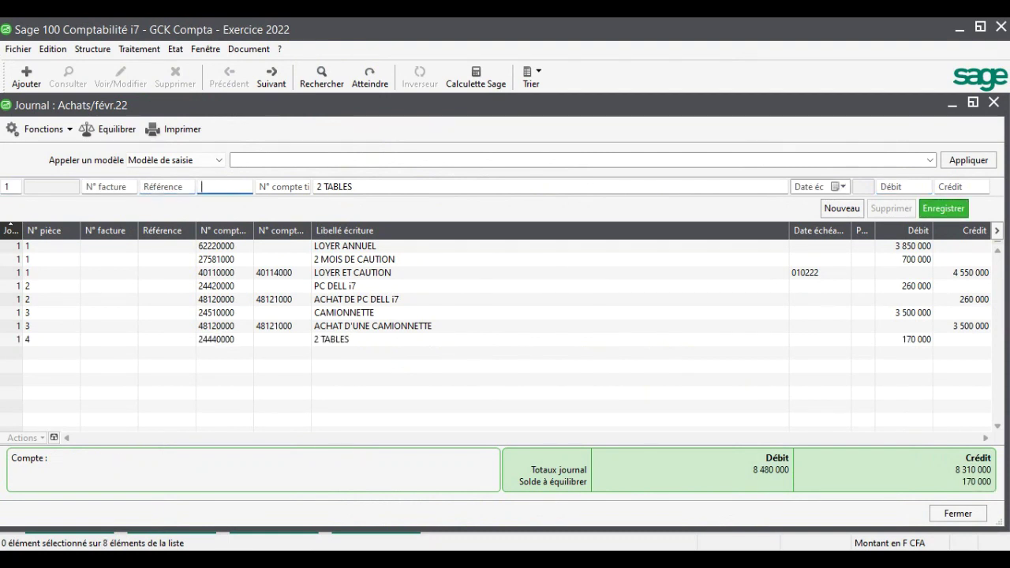
{"action": "type", "text": "4"}
{"action": "key", "text": "Tab"}
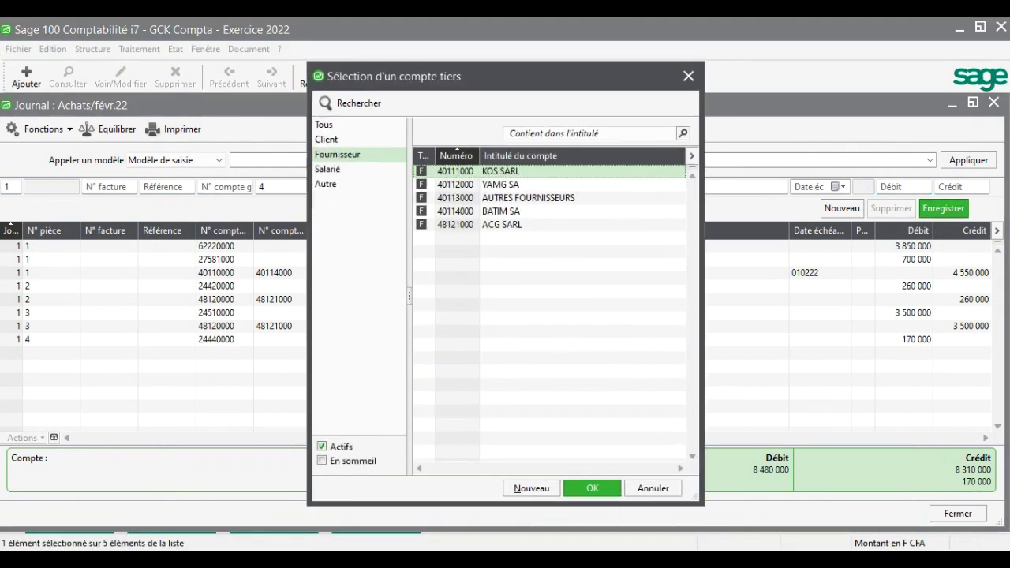
{"action": "double_click", "coordinate": [483, 225]}
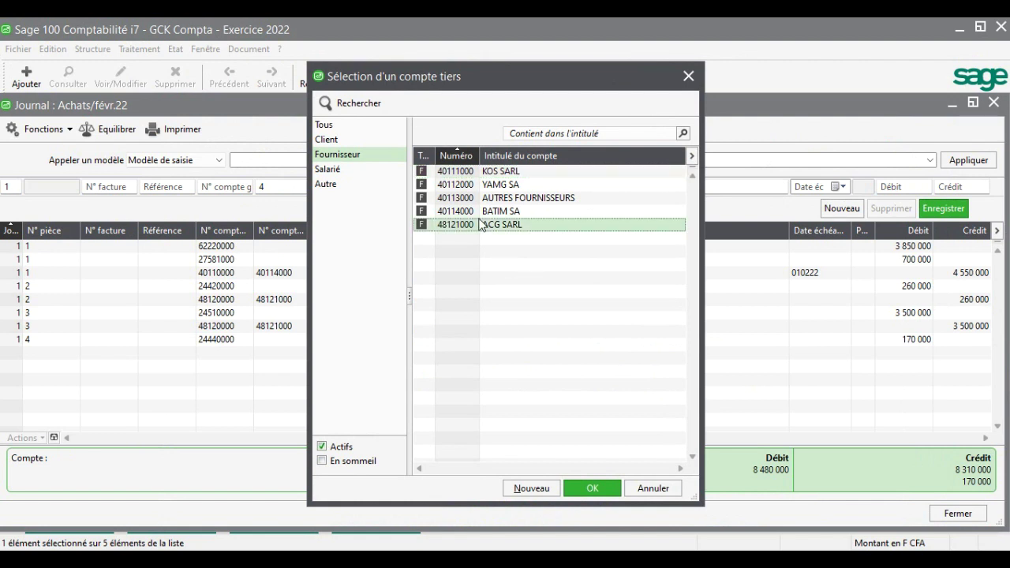
- Record the 2 TABLES counterpart line for ACG SARL with a credit of 170 000
{"action": "key", "text": "Tab"}
{"action": "key", "text": "Tab"}
{"action": "key", "text": "Tab"}
{"action": "key", "text": "Tab"}
{"action": "key", "text": "Tab"}
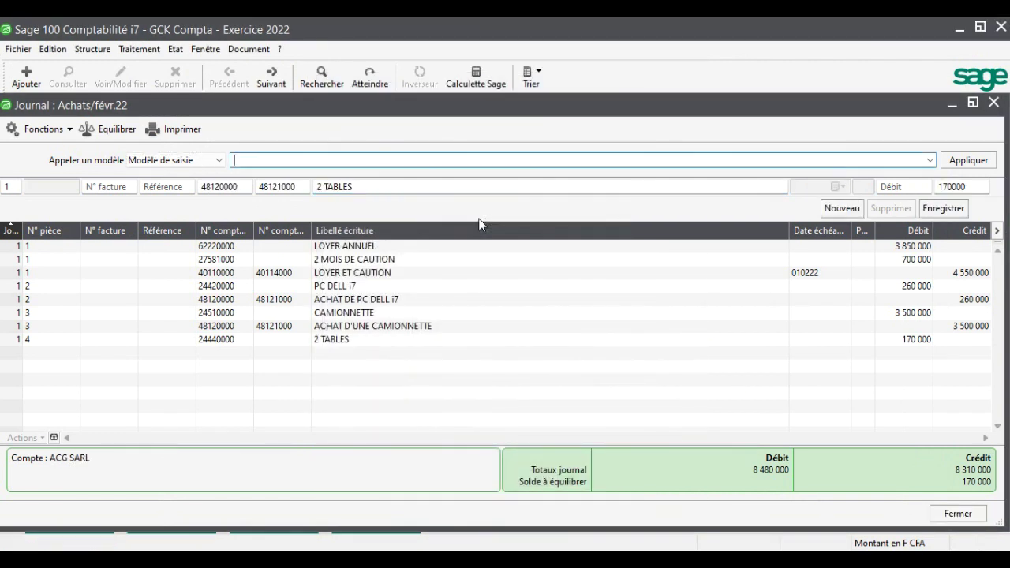
{"action": "key", "text": "Tab"}
{"action": "key", "text": "Tab"}
{"action": "key", "text": "Tab"}
{"action": "key", "text": "Tab"}
{"action": "key", "text": "Tab"}
{"action": "key", "text": "Tab"}
{"action": "key", "text": "Tab"}
{"action": "key", "text": "Tab"}
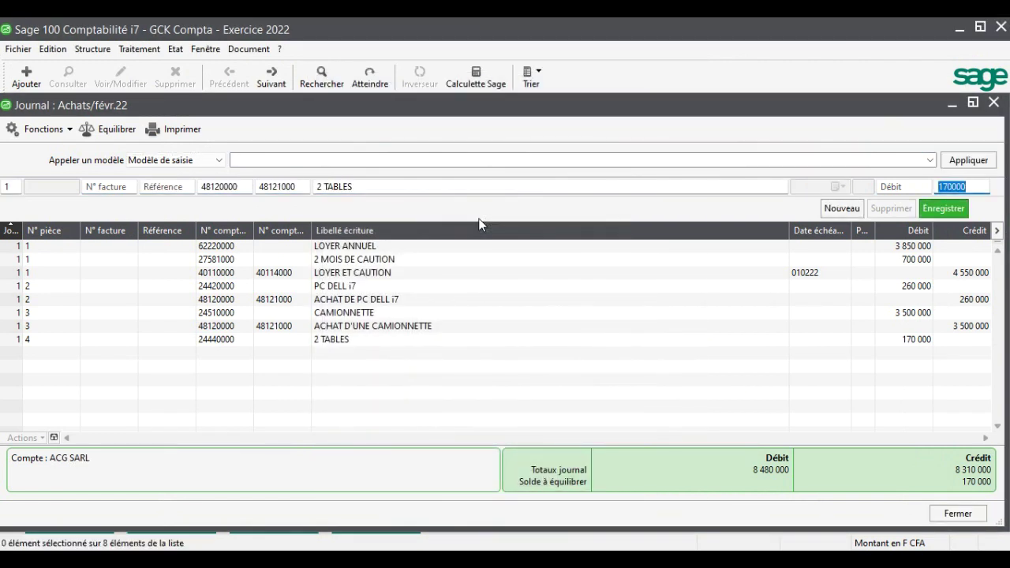
{"action": "key", "text": "Return"}
{"action": "key", "text": "Tab"}
- Assign third-party account ACG SARL to the recorded 2 TABLES credit line and save the change
{"action": "left_click", "coordinate": [272, 355]}
{"action": "left_click", "coordinate": [289, 189]}
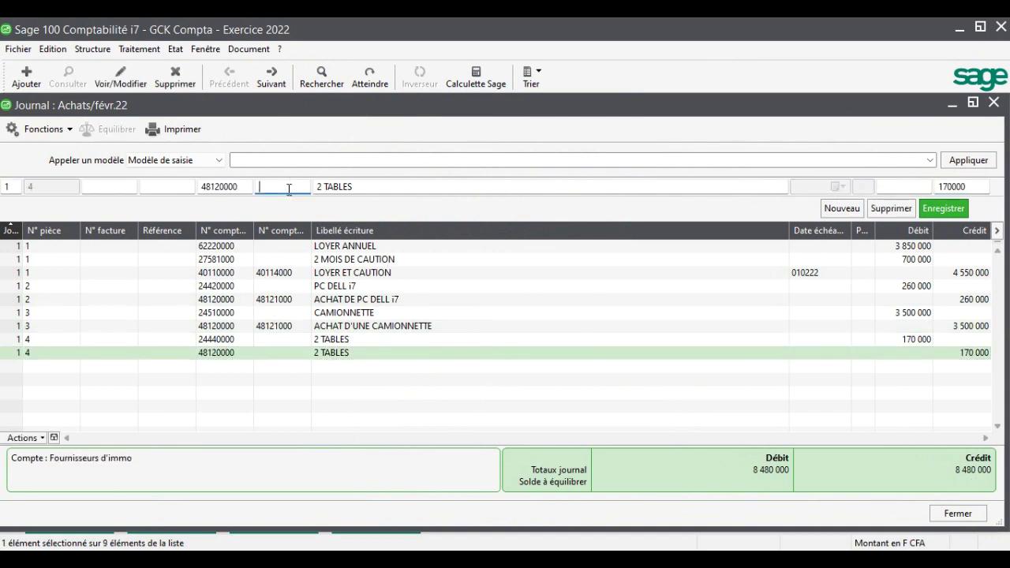
{"action": "type", "text": "4"}
{"action": "key", "text": "Tab"}
{"action": "left_click", "coordinate": [474, 225]}
{"action": "double_click", "coordinate": [475, 225]}
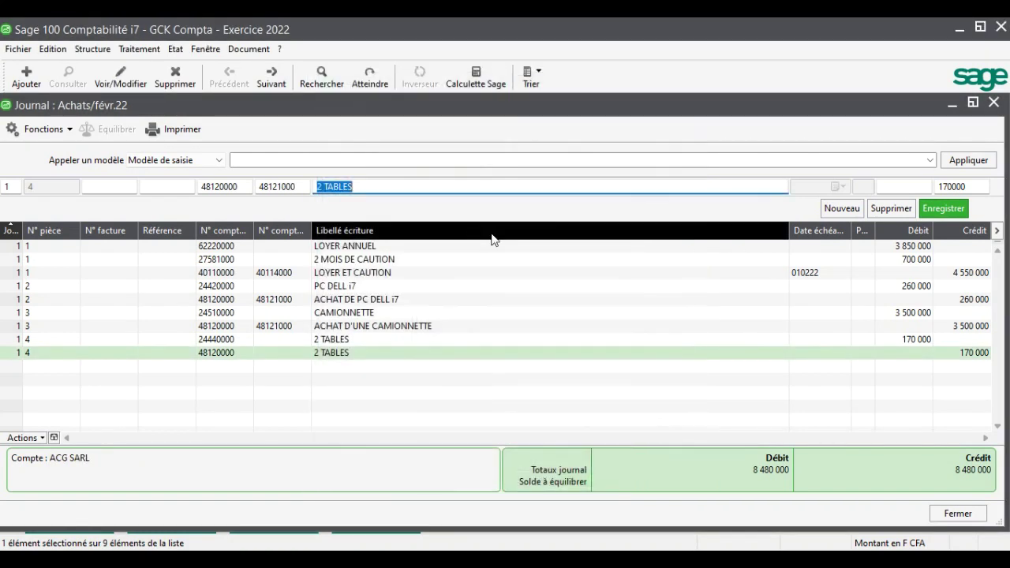
{"action": "left_click", "coordinate": [933, 211]}
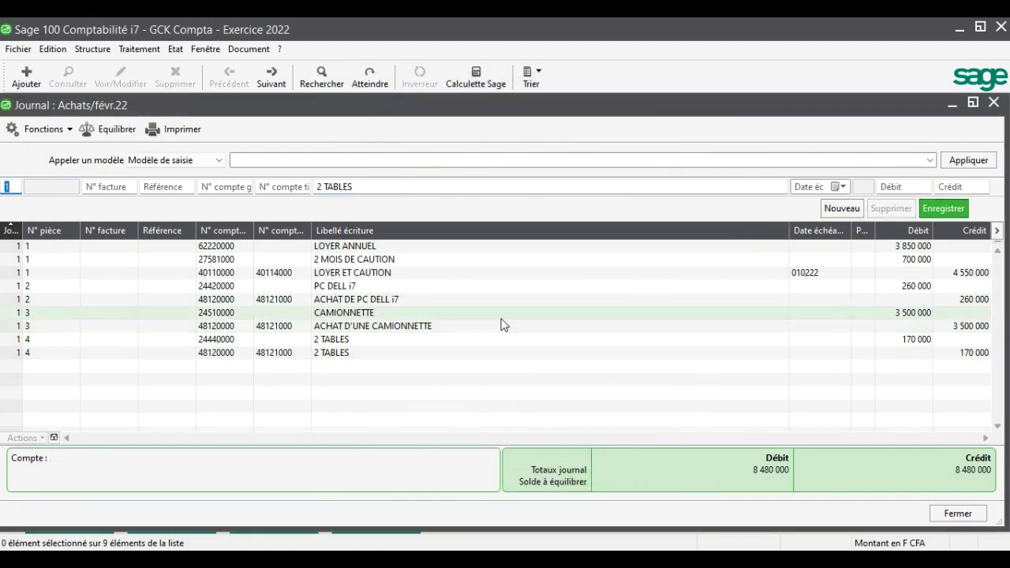
- Check the printer purchase in the PDF, then start a purchases journal line on general account 24420000
{"action": "key", "text": "alt+Tab"}
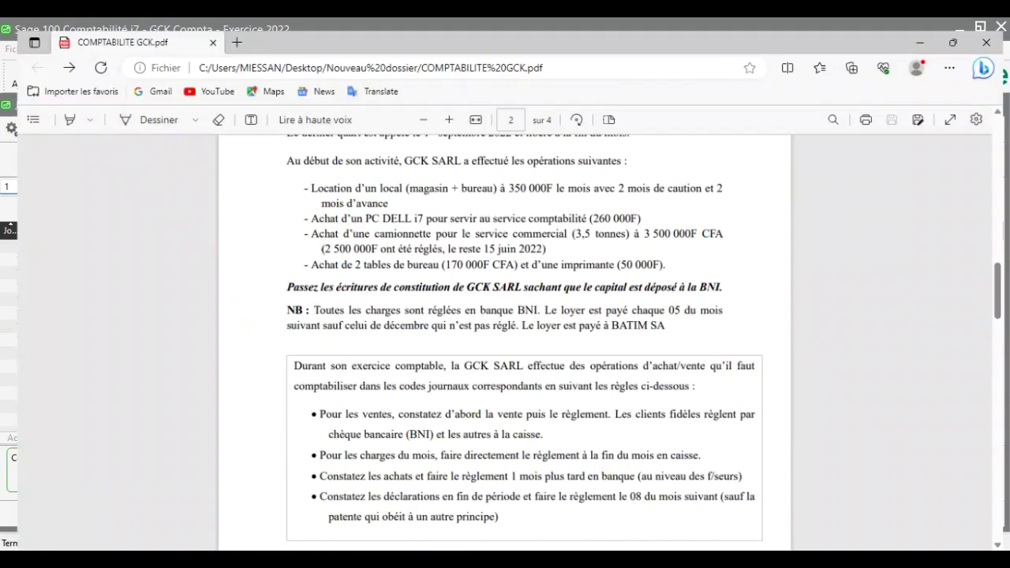
{"action": "key", "text": "alt+Tab"}
{"action": "key", "text": "Tab"}
{"action": "key", "text": "Tab"}
{"action": "key", "text": "Tab"}
{"action": "type", "text": "24420000"}
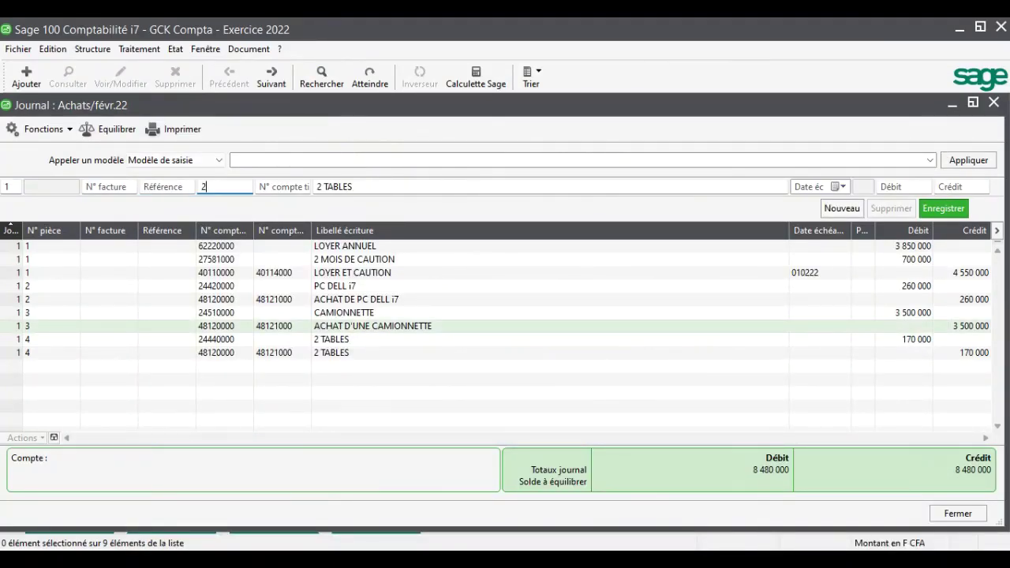
{"action": "key", "text": "Tab"}
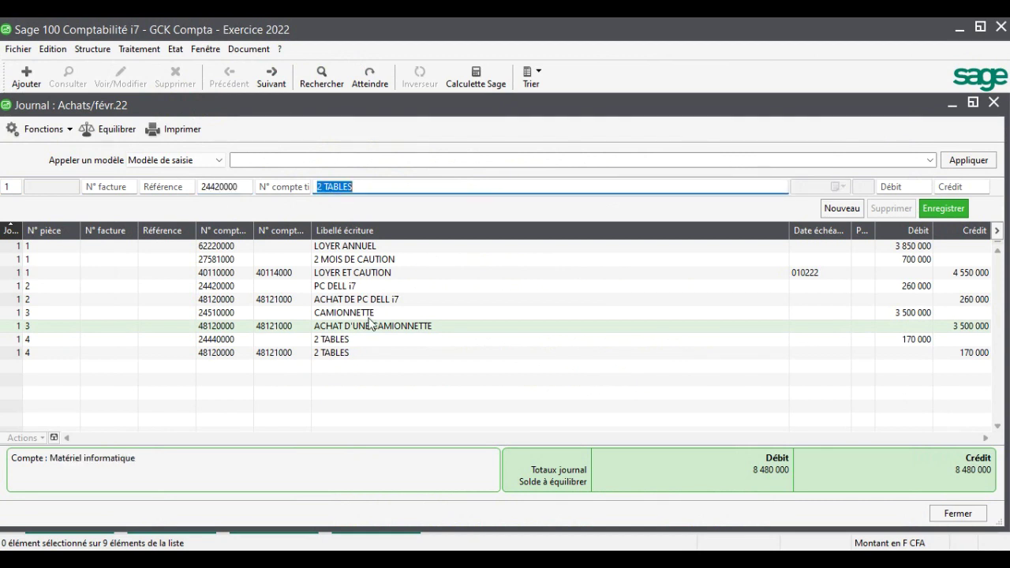
- Label the computer equipment line IMPRIMANTE and record a debit of 50 000
{"action": "type", "text": "IMPRIMANTE"}
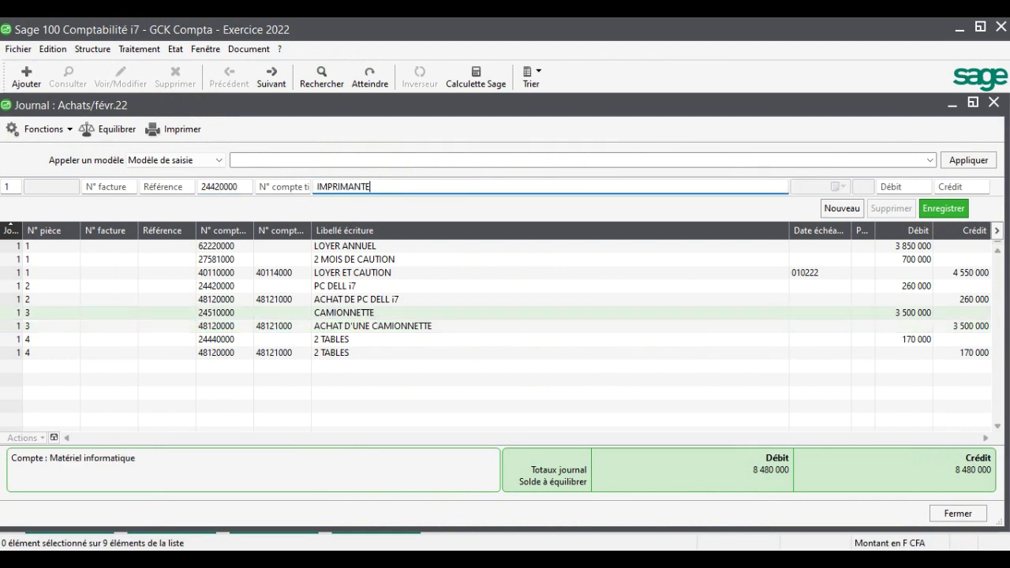
{"action": "key", "text": "Tab"}
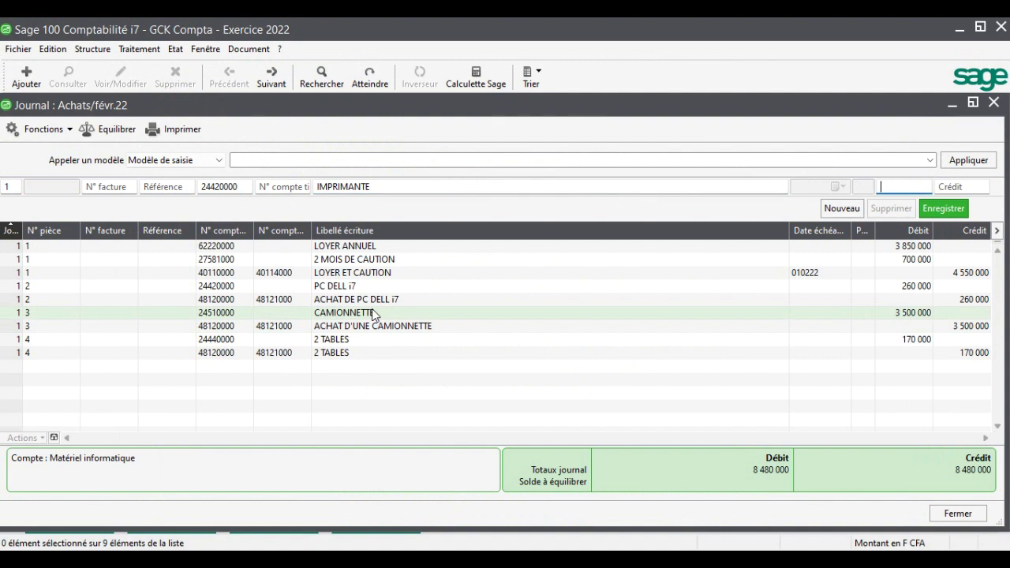
{"action": "type", "text": "50000"}
{"action": "key", "text": "Return"}
- Record the IMPRIMANTE counterpart line for supplier ACG SARL with a credit of 50 000
{"action": "key", "text": "Tab"}
{"action": "key", "text": "Tab"}
{"action": "key", "text": "Tab"}
{"action": "key", "text": "Tab"}
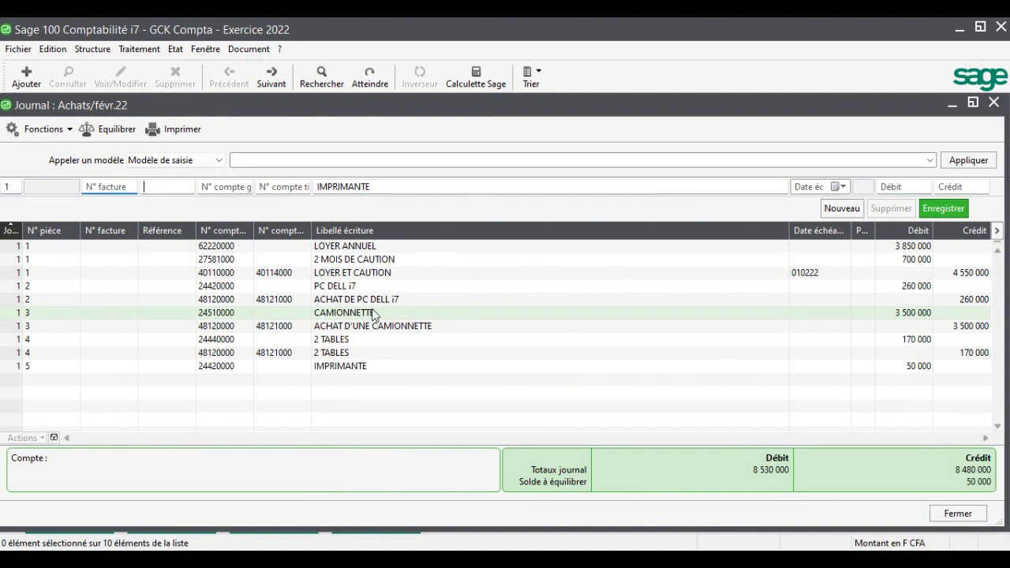
{"action": "type", "text": "4"}
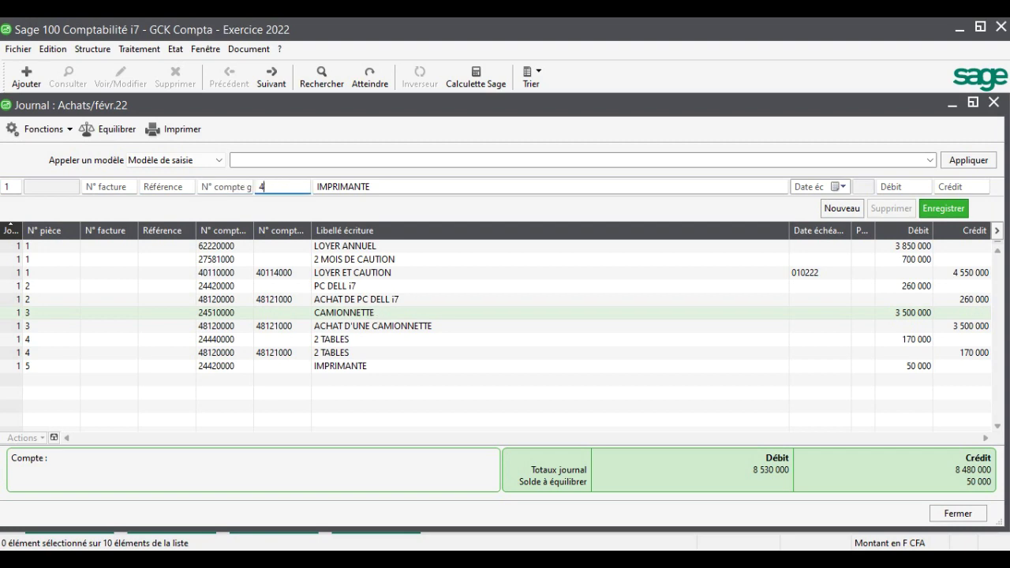
{"action": "key", "text": "Tab"}
{"action": "double_click", "coordinate": [489, 225]}
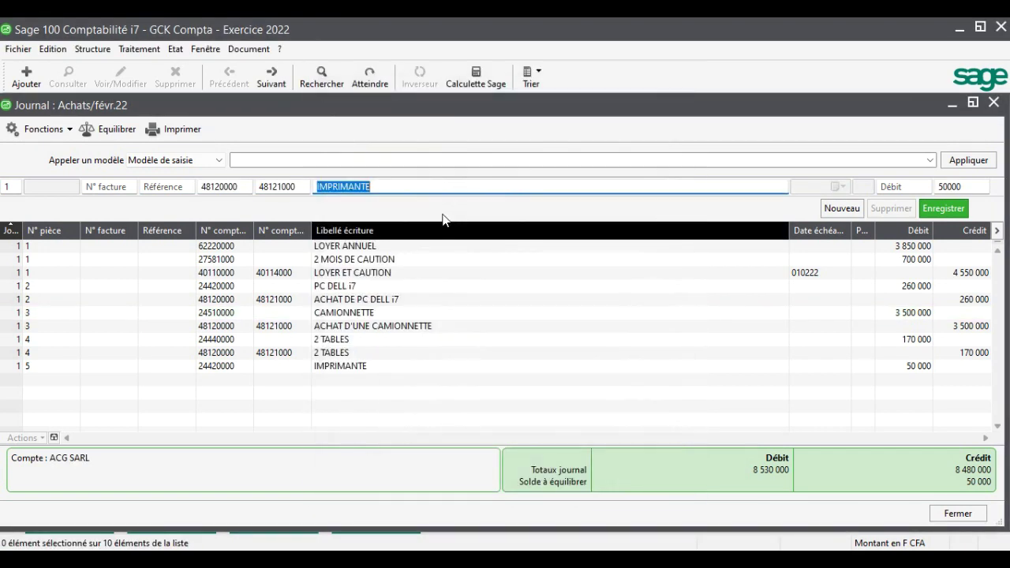
{"action": "key", "text": "Return"}
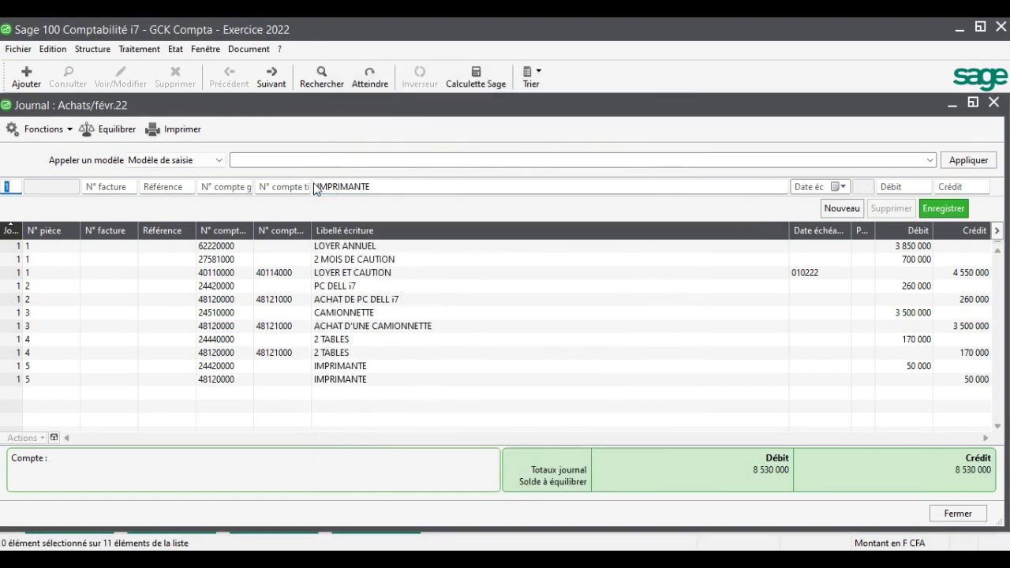
- Assign third-party account ACG SARL to the recorded printer credit line, relabel it ACHAT D'UNE IMPRIMANTE and save
{"action": "left_click", "coordinate": [292, 383]}
{"action": "left_click", "coordinate": [279, 186]}
{"action": "type", "text": "4"}
{"action": "key", "text": "Tab"}
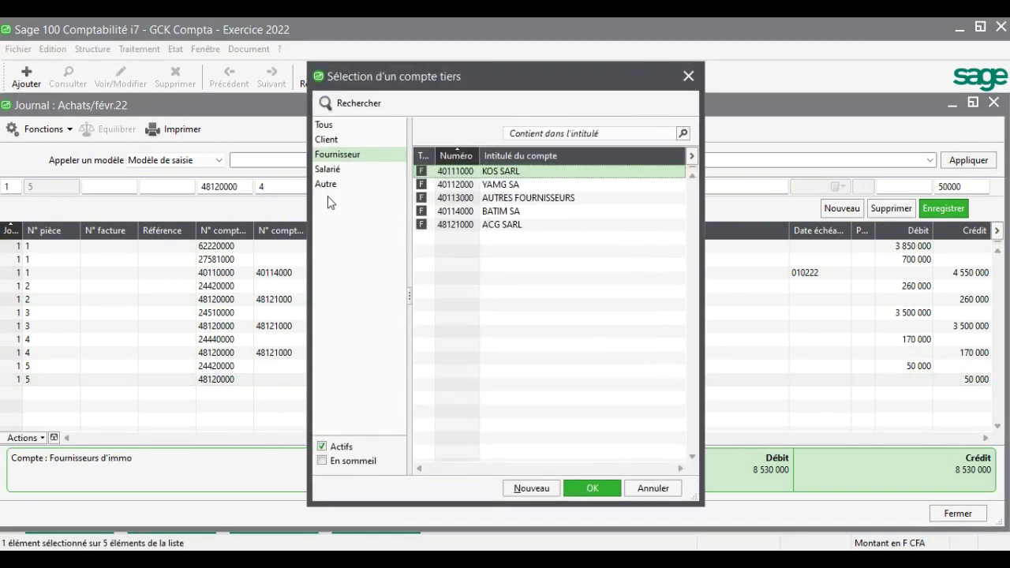
{"action": "left_click", "coordinate": [456, 213]}
{"action": "double_click", "coordinate": [460, 223]}
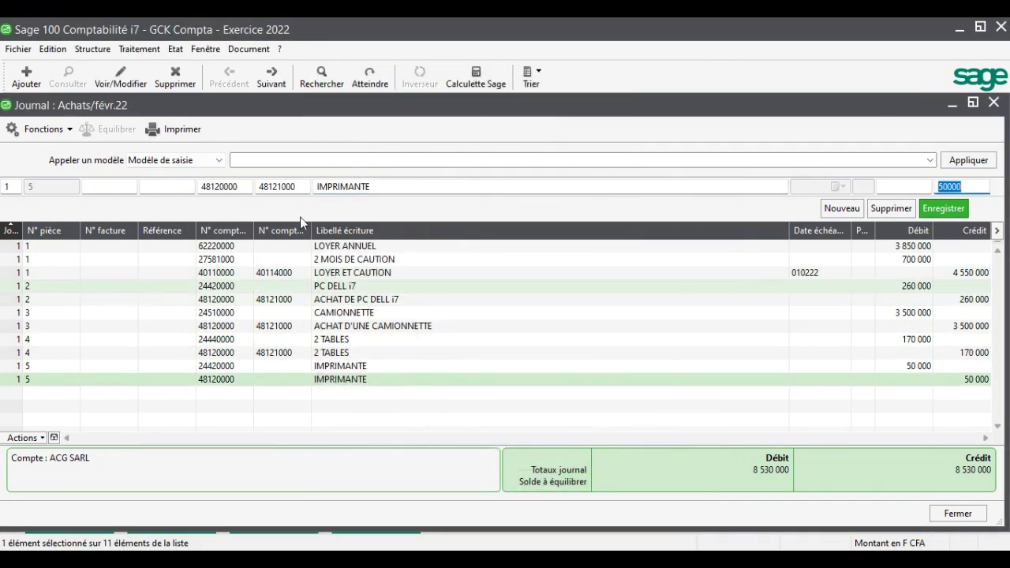
{"action": "left_click", "coordinate": [320, 189]}
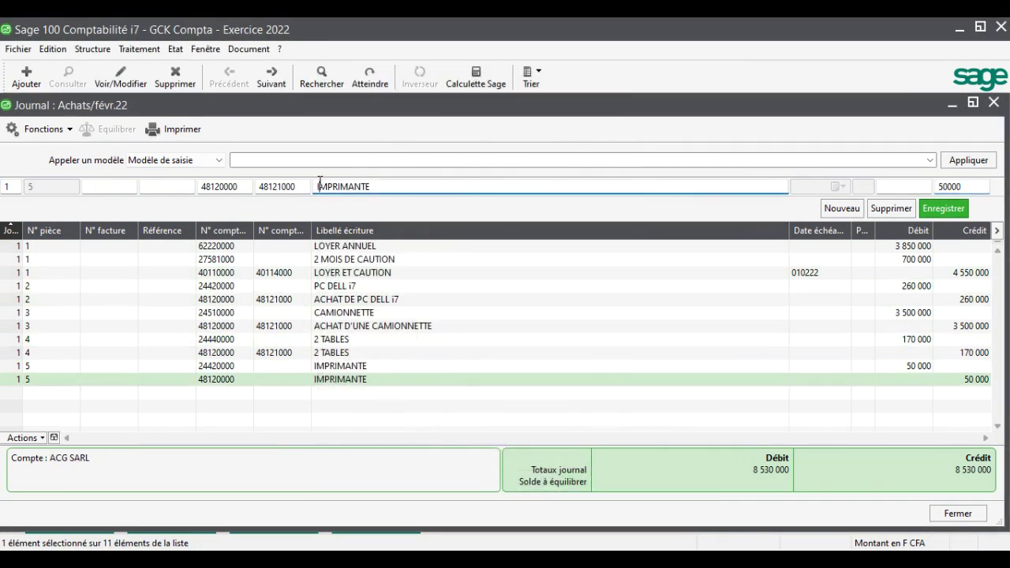
{"action": "type", "text": "ACHAT "}
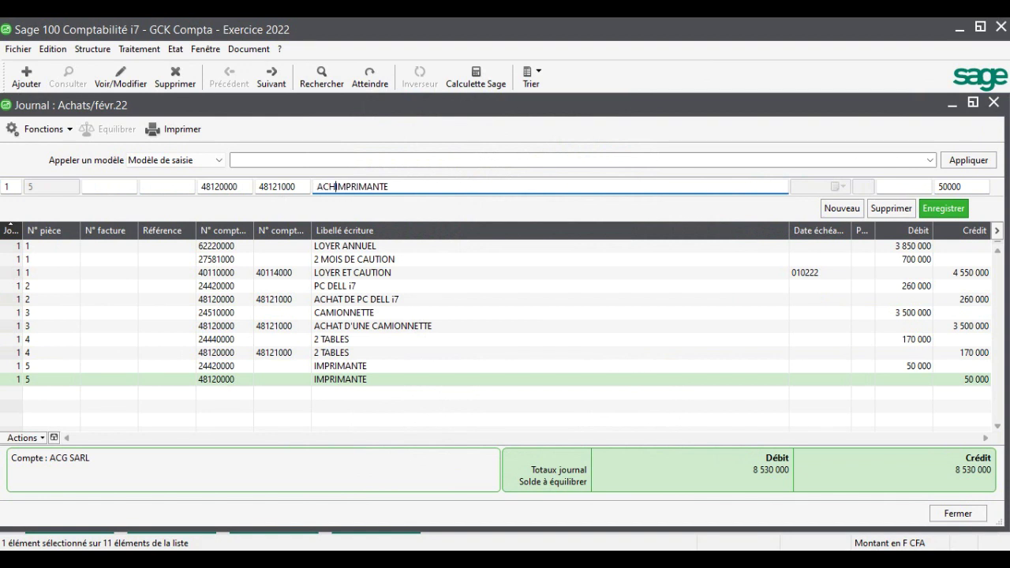
{"action": "type", "text": "D'UNE"}
{"action": "key", "text": "Return"}
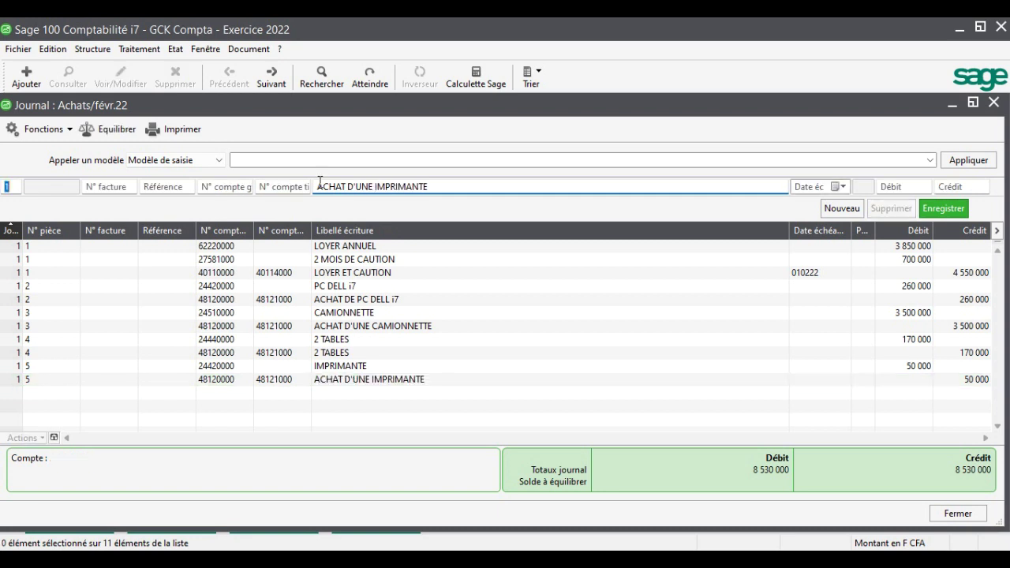
- Relabel the 2 TABLES credit line as ACHAT DE 2 TABLES and save it
{"action": "left_click", "coordinate": [407, 355]}
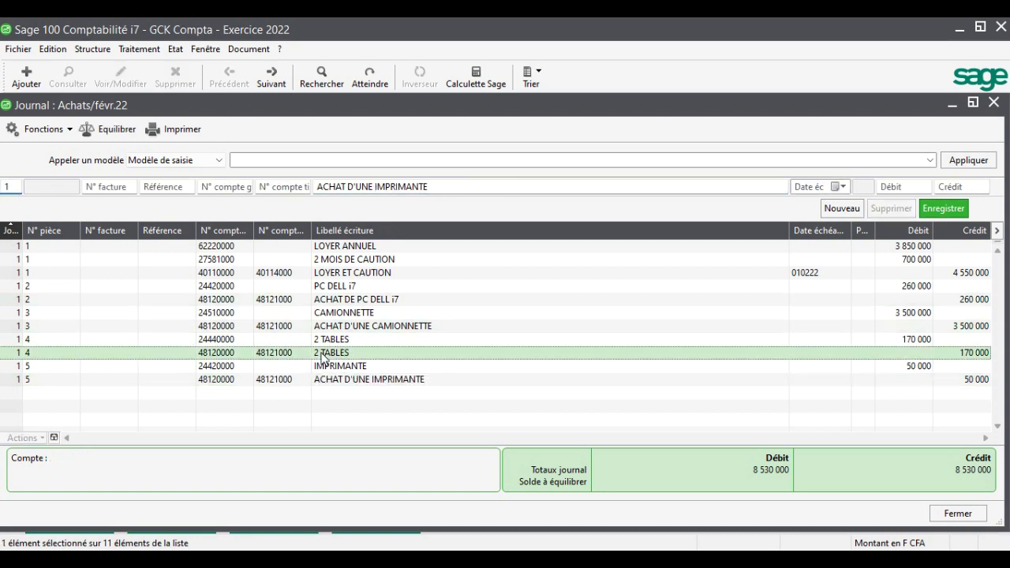
{"action": "left_click", "coordinate": [318, 187]}
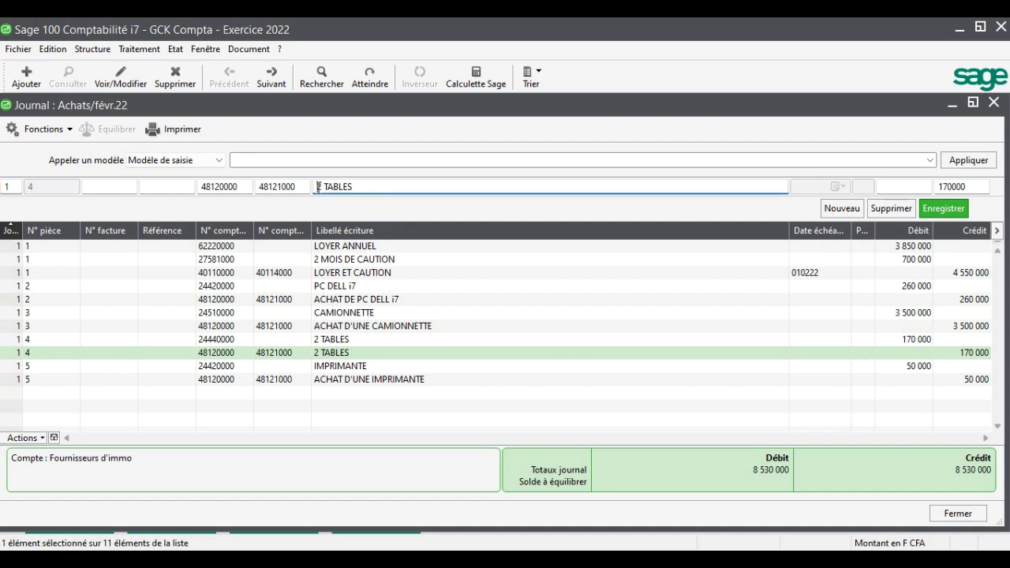
{"action": "type", "text": "ACHAT DE"}
{"action": "key", "text": "Return"}
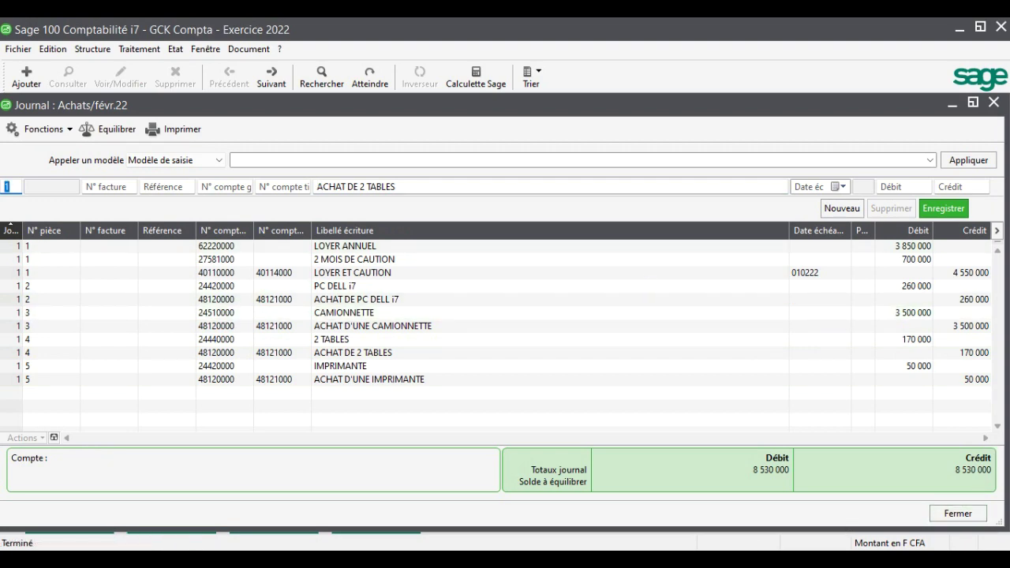
- Review the payment instructions in the PDF, then switch from the purchases journal to the February 2022 BNI bank journal
{"action": "left_click", "coordinate": [755, 550]}
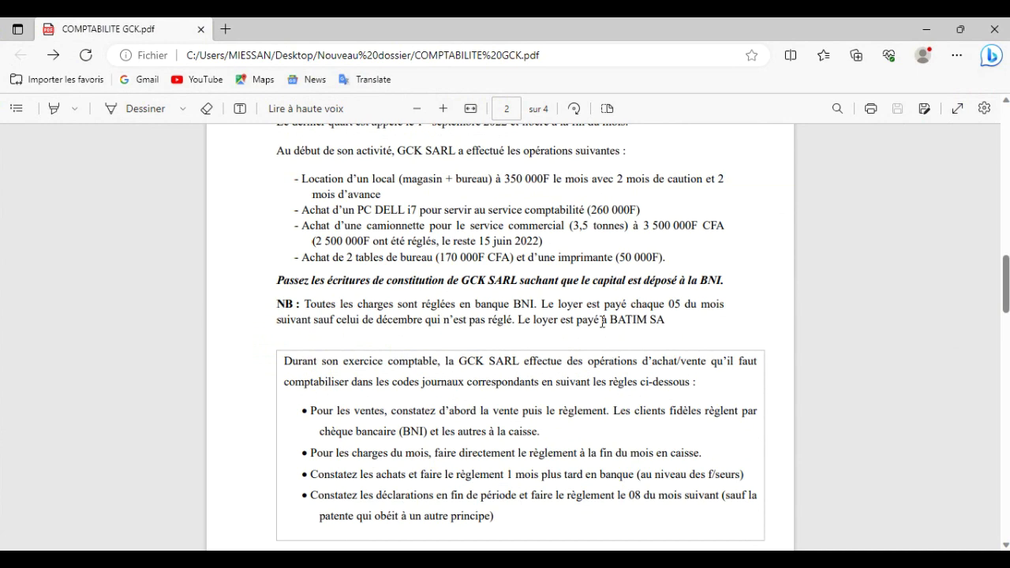
{"action": "scroll", "coordinate": [602, 322], "scroll_direction": "down", "scroll_amount": 4}
{"action": "scroll", "coordinate": [602, 322], "scroll_direction": "up", "scroll_amount": 5}
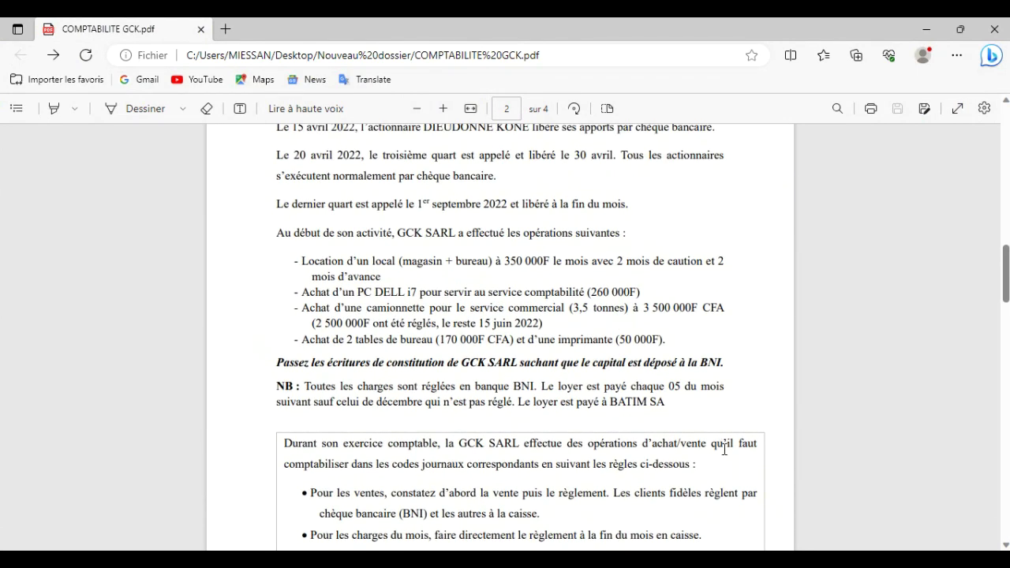
{"action": "key", "text": "alt+Tab"}
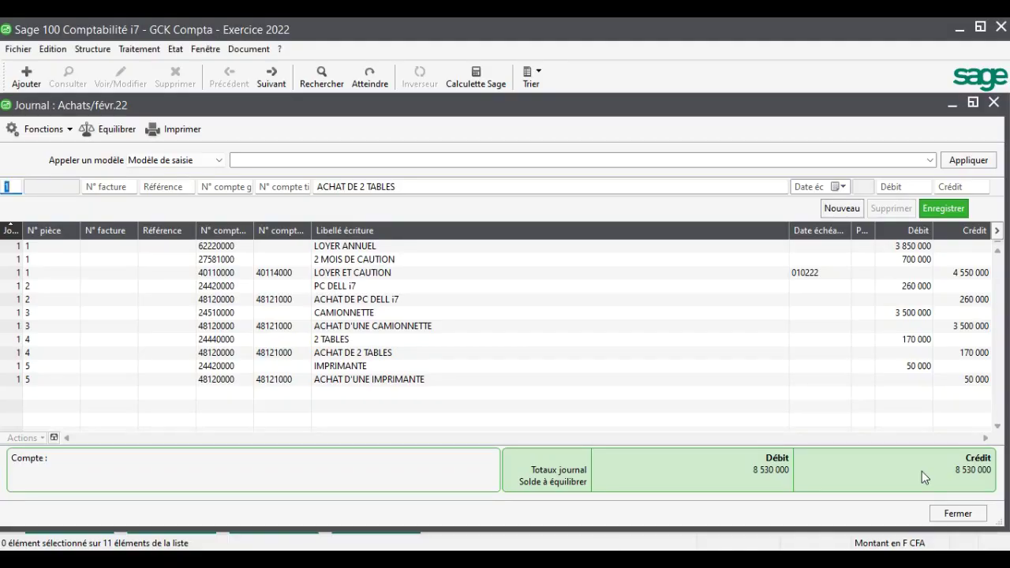
{"action": "left_click", "coordinate": [956, 514]}
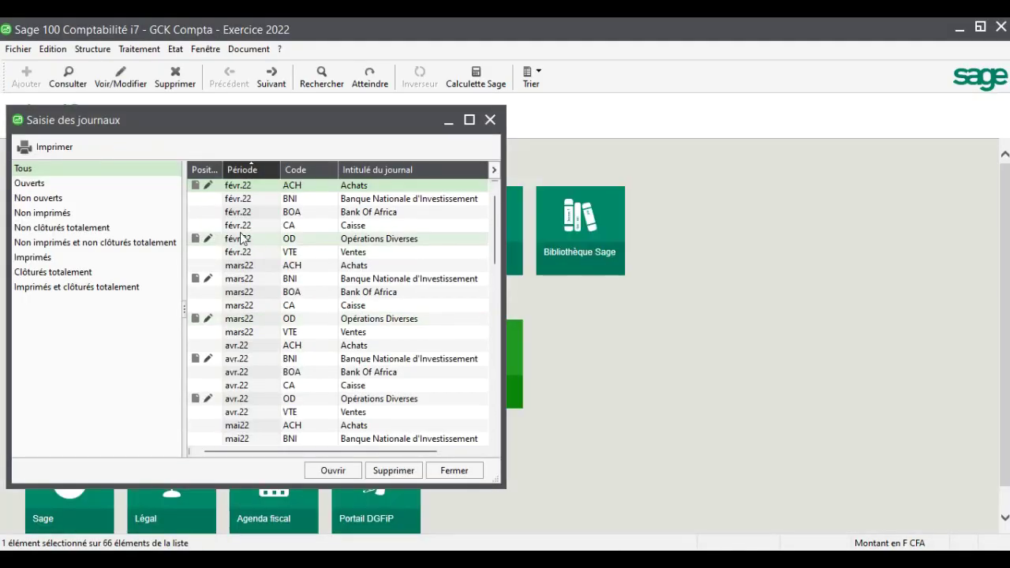
{"action": "double_click", "coordinate": [289, 198]}
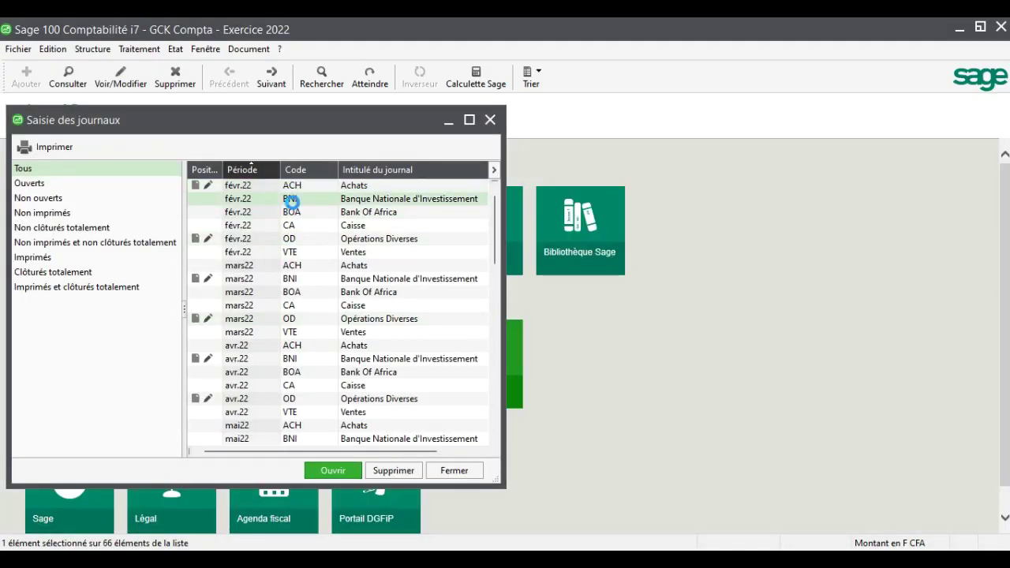
{"action": "left_click", "coordinate": [648, 108]}
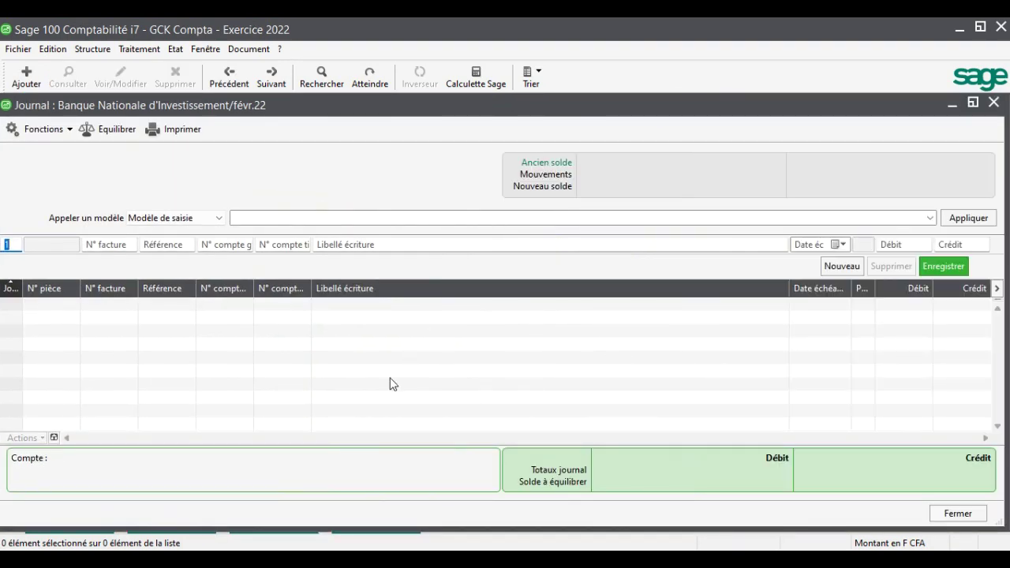
- Start a BNI journal line for day 1 and assign third-party account BATIM SA to it
{"action": "key", "text": "Tab"}
{"action": "key", "text": "Tab"}
{"action": "key", "text": "Tab"}
{"action": "key", "text": "Tab"}
{"action": "key", "text": "Tab"}
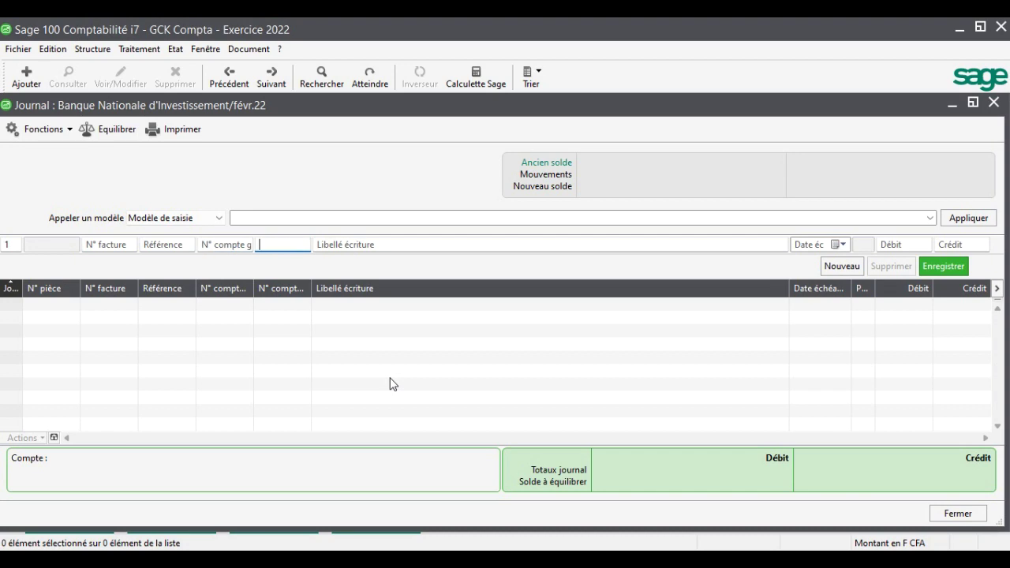
{"action": "type", "text": "4"}
{"action": "key", "text": "Tab"}
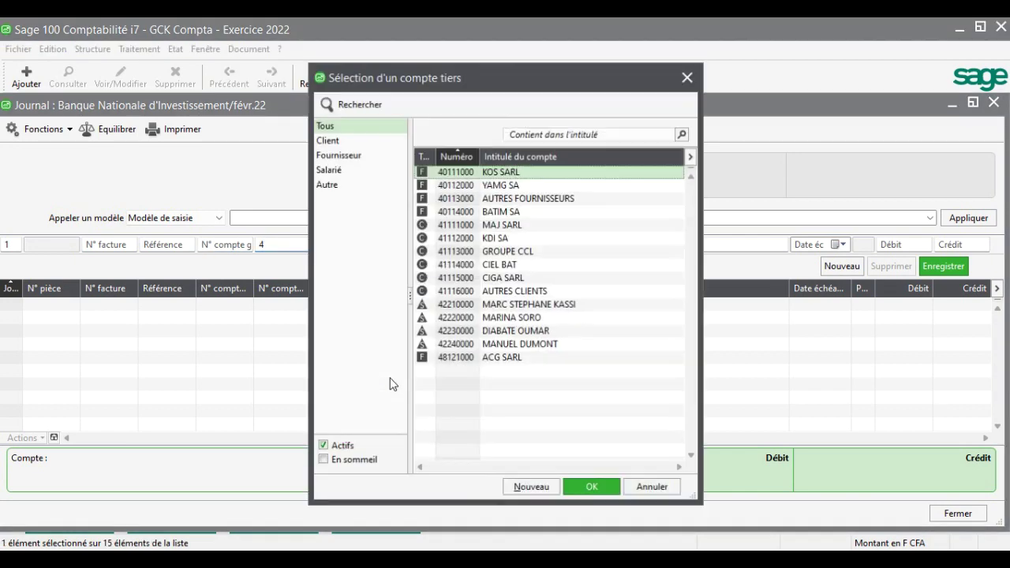
{"action": "double_click", "coordinate": [505, 212]}
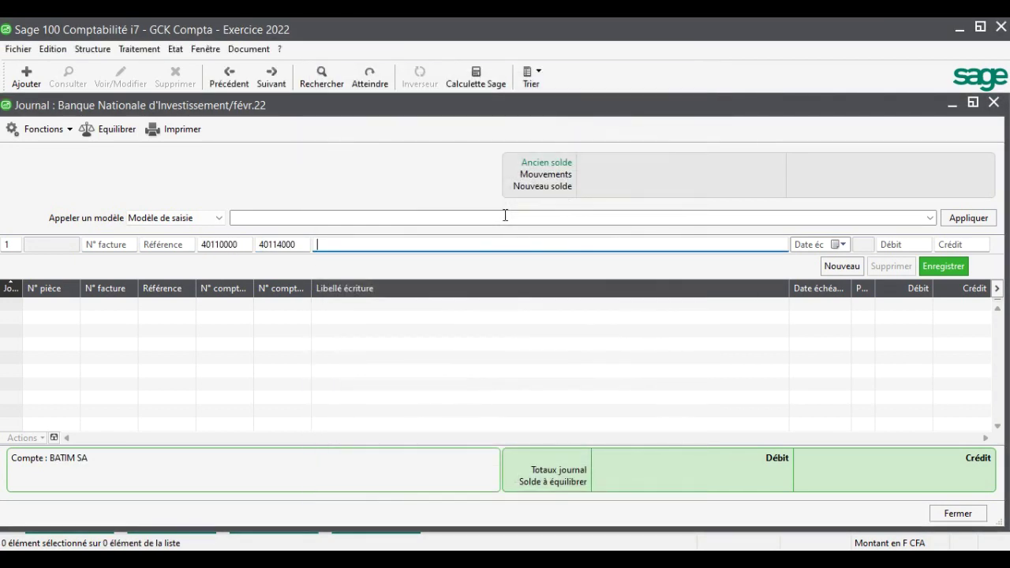
- Label the BATIM SA line AVANCE + CAUTION, enter a debit of 1 400 000 and save it
{"action": "type", "text": "AVANCE + CAUTION"}
{"action": "key", "text": "Tab"}
{"action": "key", "text": "Tab"}
{"action": "key", "text": "Tab"}
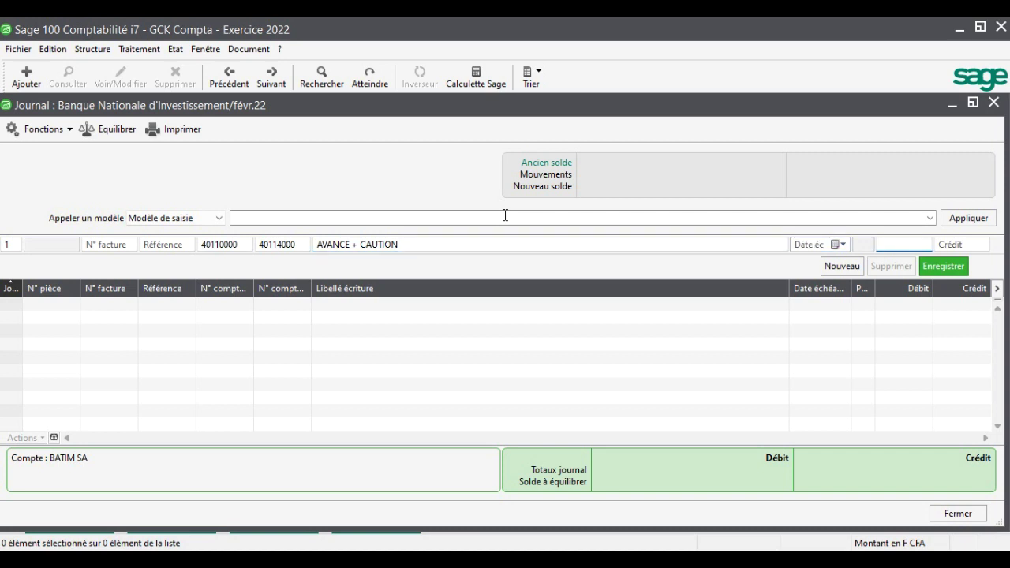
{"action": "type", "text": "1 400 000"}
{"action": "key", "text": "Return"}
- Record the AVANCE + CAUTION counterpart line on bank account 52110000 with a credit of 1 400 000
{"action": "key", "text": "Tab"}
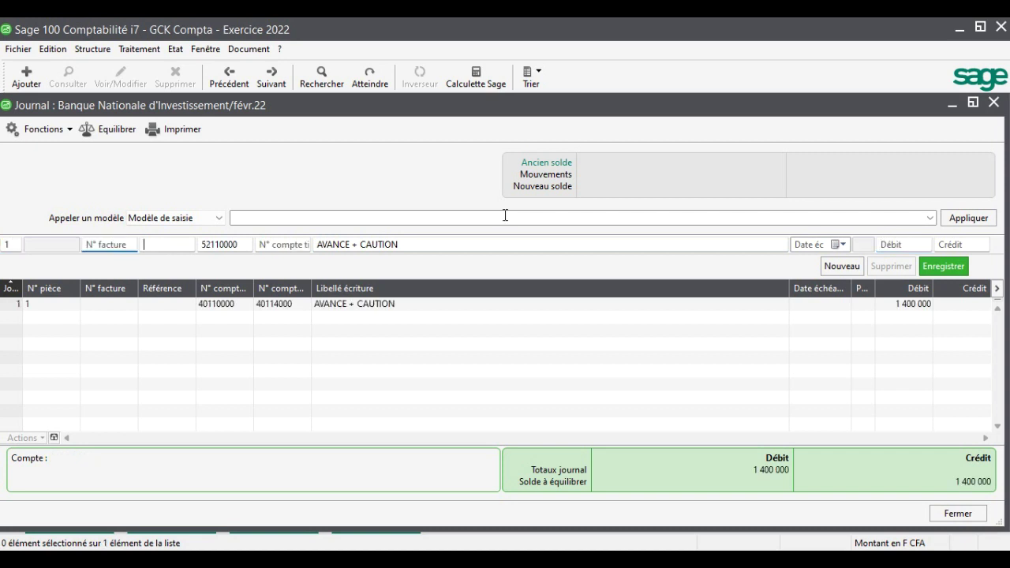
{"action": "key", "text": "Tab"}
{"action": "key", "text": "Tab"}
{"action": "key", "text": "Tab"}
{"action": "key", "text": "Return"}
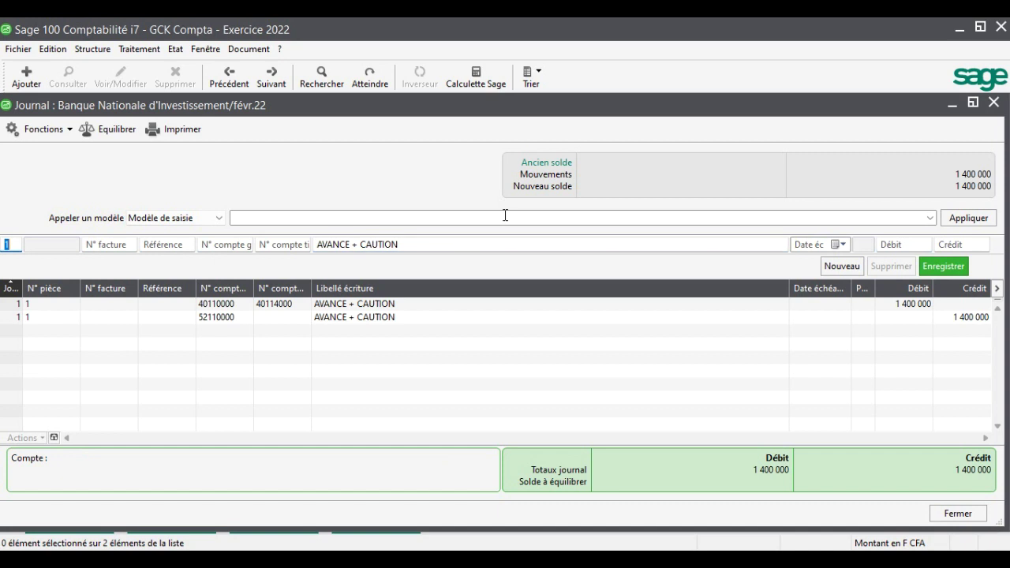
- Start another day 1 line on general account 24420000 for computer equipment
{"action": "key", "text": "Tab"}
{"action": "key", "text": "Tab"}
{"action": "key", "text": "Tab"}
{"action": "key", "text": "Tab"}
{"action": "type", "text": "244"}
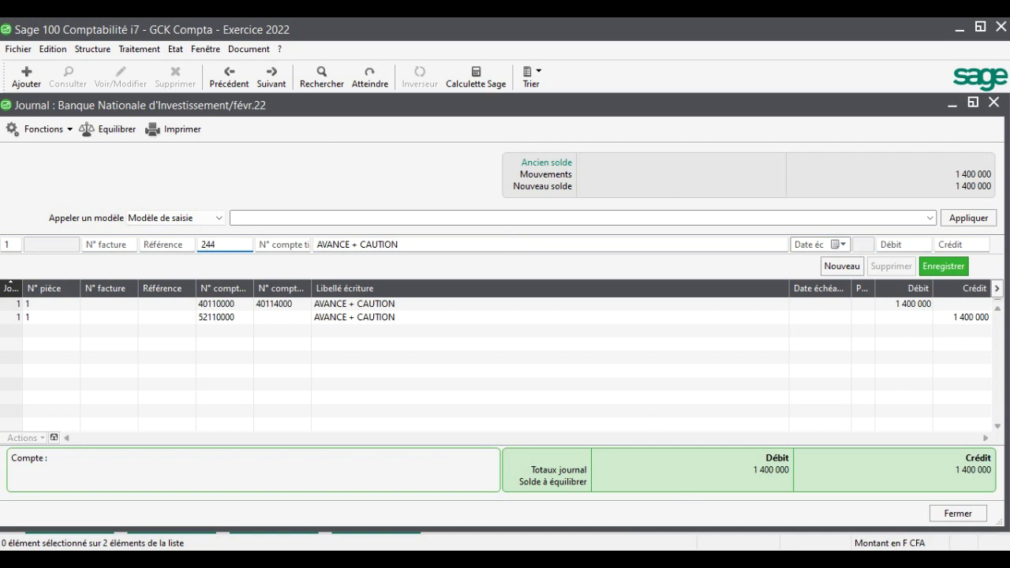
{"action": "type", "text": "20000"}
{"action": "key", "text": "Tab"}
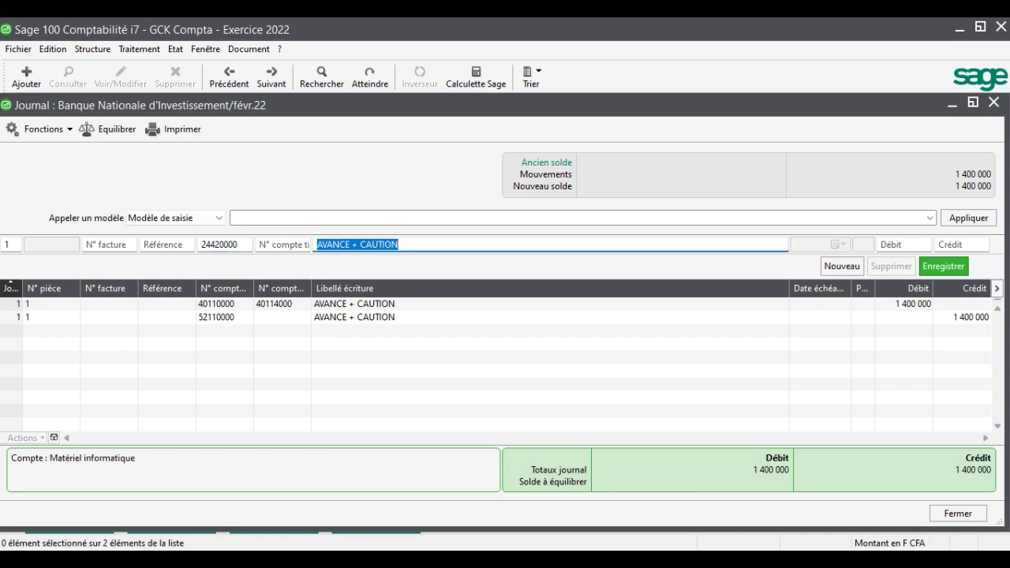
- Check the computer purchase in the PDF, label the line PC DELL i7, enter a debit of 260 000 and save it
{"action": "key", "text": "alt+Tab"}
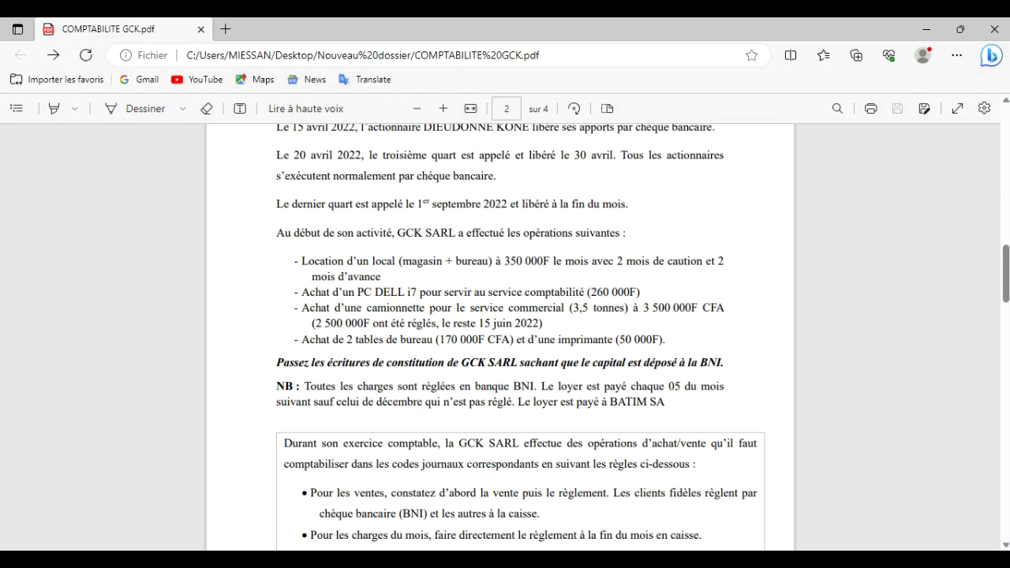
{"action": "key", "text": "alt+Tab"}
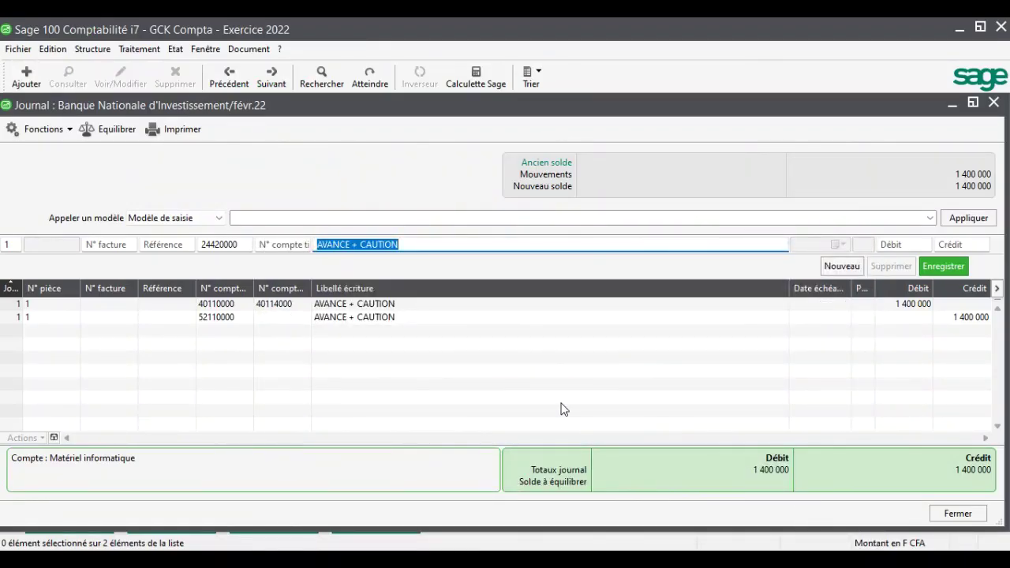
{"action": "type", "text": "PC DELL"}
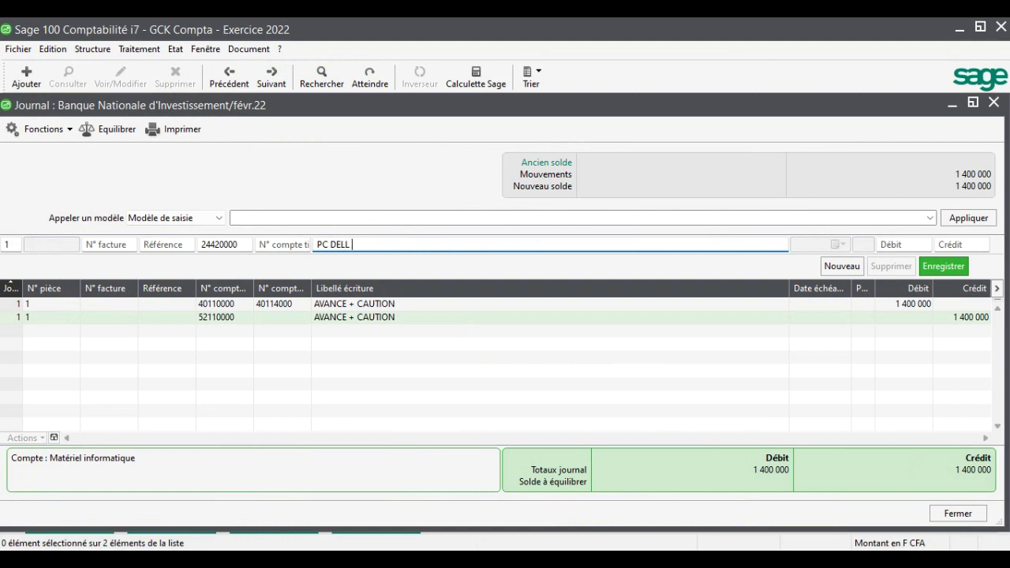
{"action": "type", "text": " i7"}
{"action": "key", "text": "Tab"}
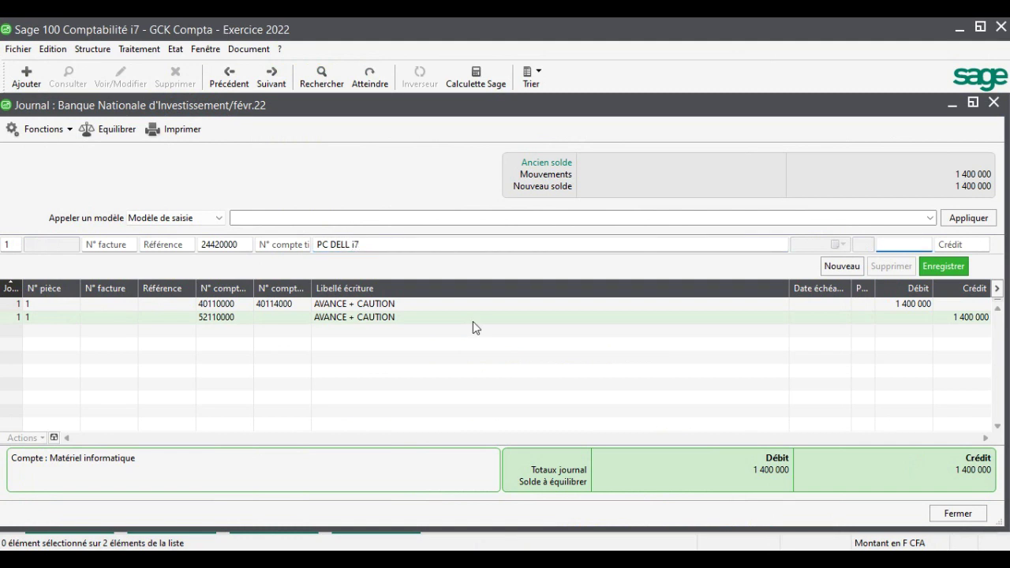
{"action": "type", "text": "260000"}
{"action": "key", "text": "Return"}
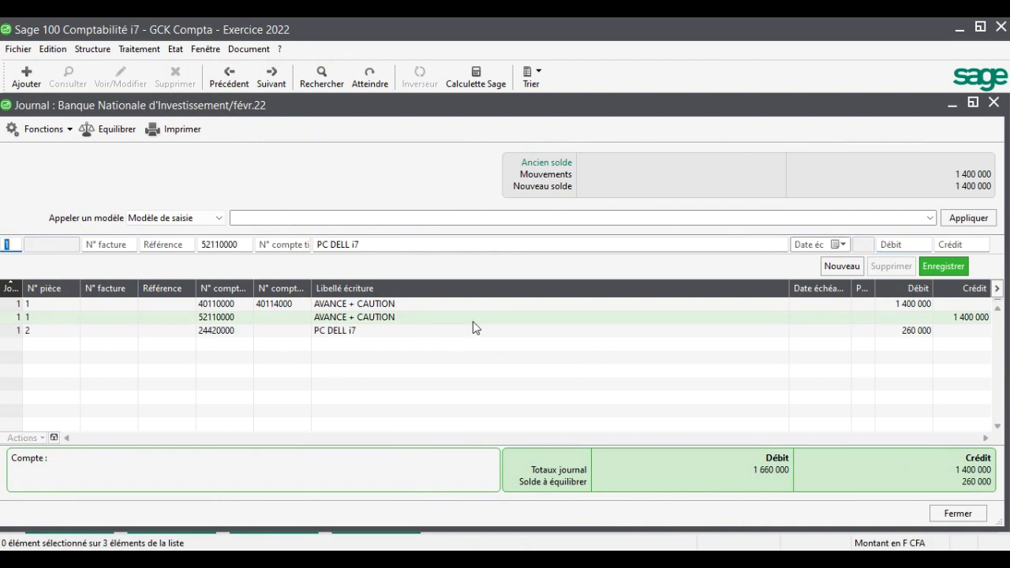
- Record the PC DELL i7 counterpart line on bank account 52110000 with a credit of 260 000
{"action": "key", "text": "Tab"}
{"action": "key", "text": "Tab"}
{"action": "key", "text": "Tab"}
{"action": "key", "text": "Tab"}
{"action": "key", "text": "Tab"}
{"action": "key", "text": "Tab"}
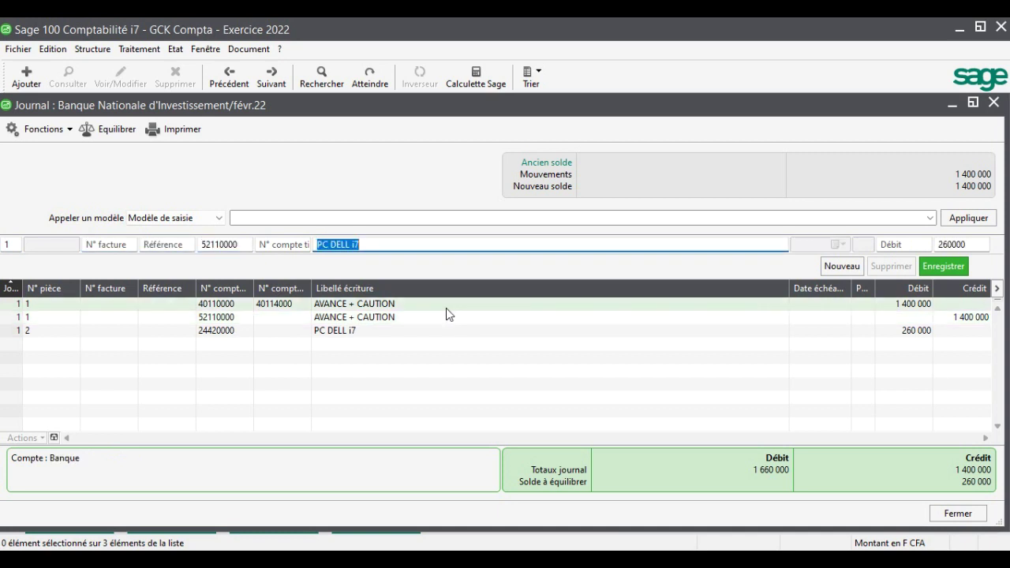
{"action": "key", "text": "Return"}
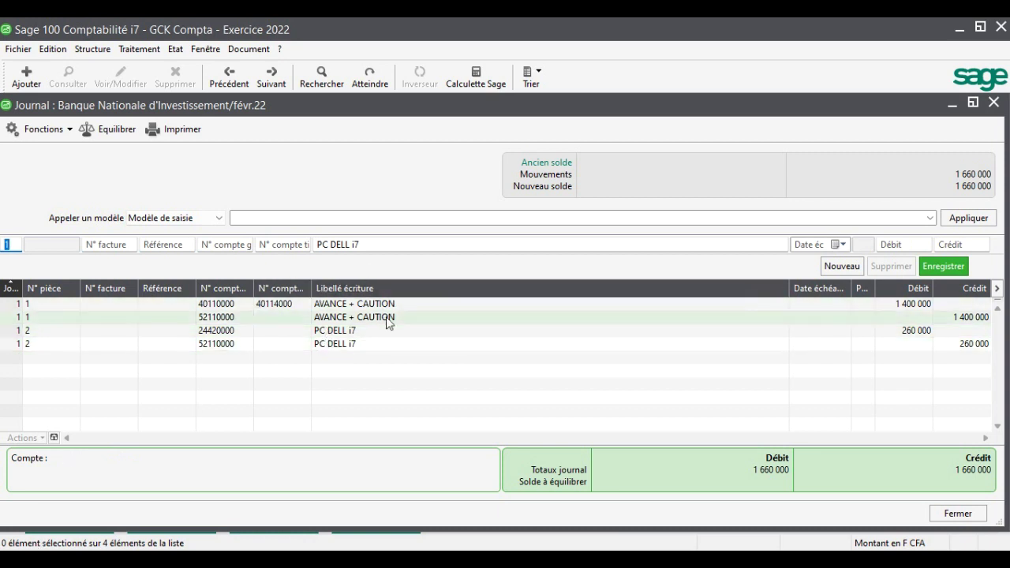
- Review the recorded AVANCE + CAUTION and PC DELL i7 lines, then close the selected line by saving it
{"action": "left_click", "coordinate": [351, 319]}
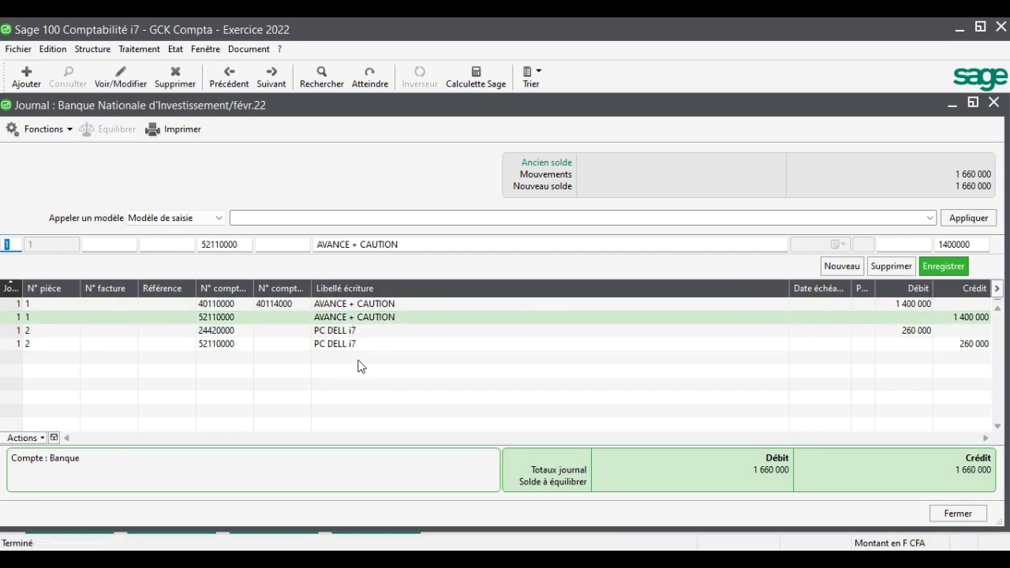
{"action": "left_click", "coordinate": [339, 346]}
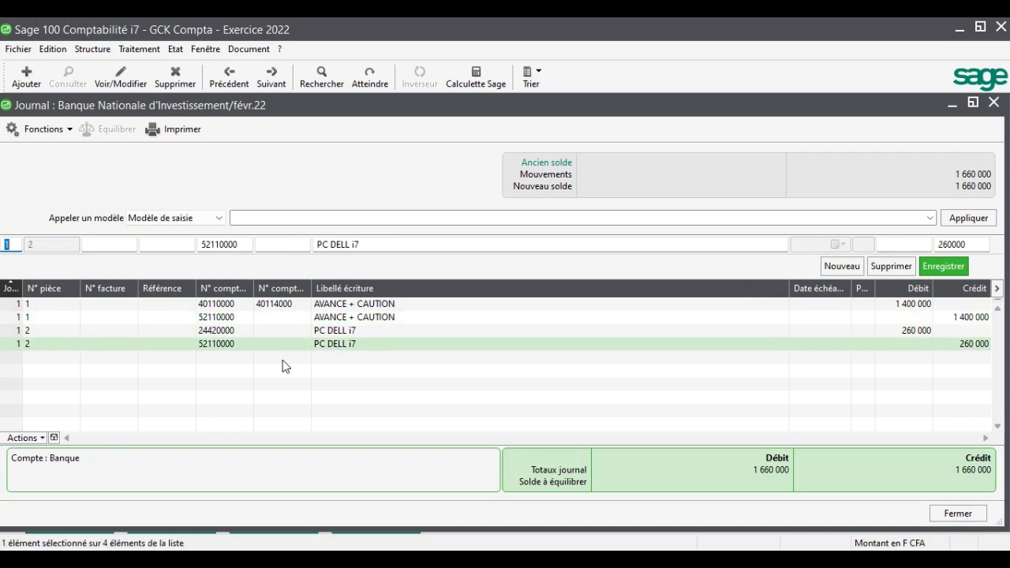
{"action": "left_click", "coordinate": [350, 330]}
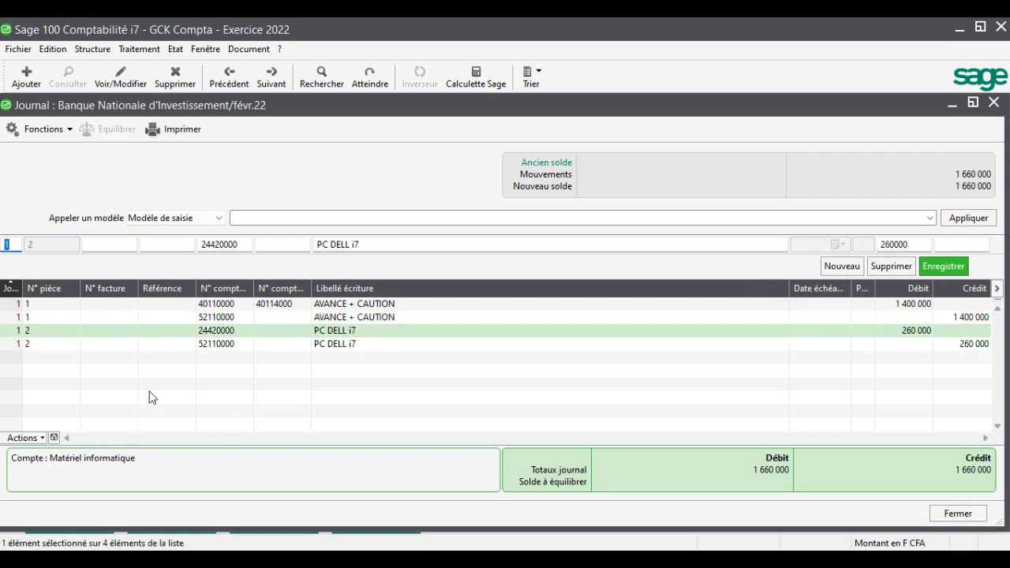
{"action": "left_click", "coordinate": [945, 266]}
- Start a day 1 line on general account 24440000 and label it CAMIONNETTE
{"action": "key", "text": "Tab"}
{"action": "key", "text": "Tab"}
{"action": "key", "text": "Tab"}
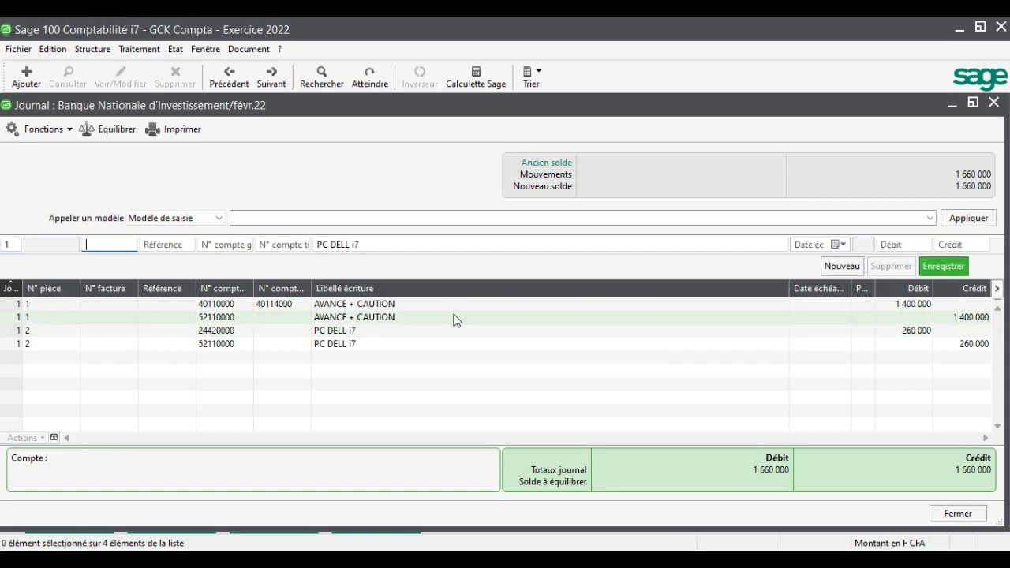
{"action": "type", "text": "24440000"}
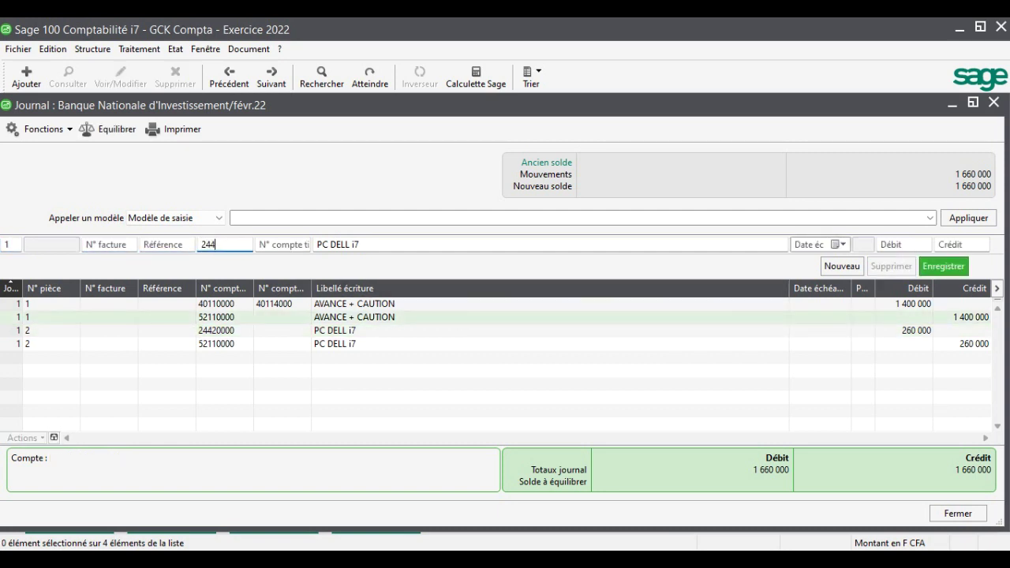
{"action": "key", "text": "Tab"}
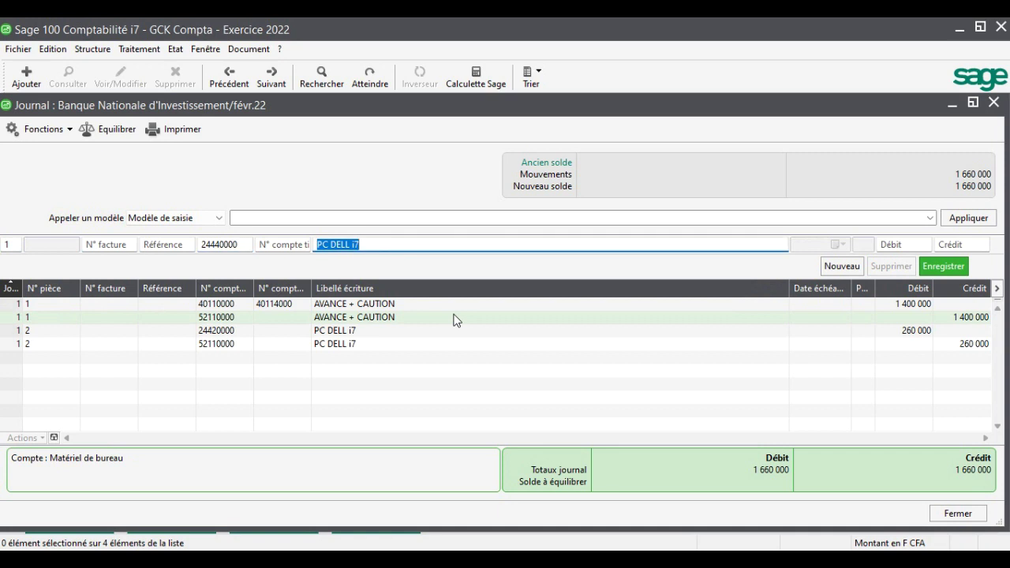
{"action": "type", "text": "C"}
{"action": "key", "text": "Tab"}
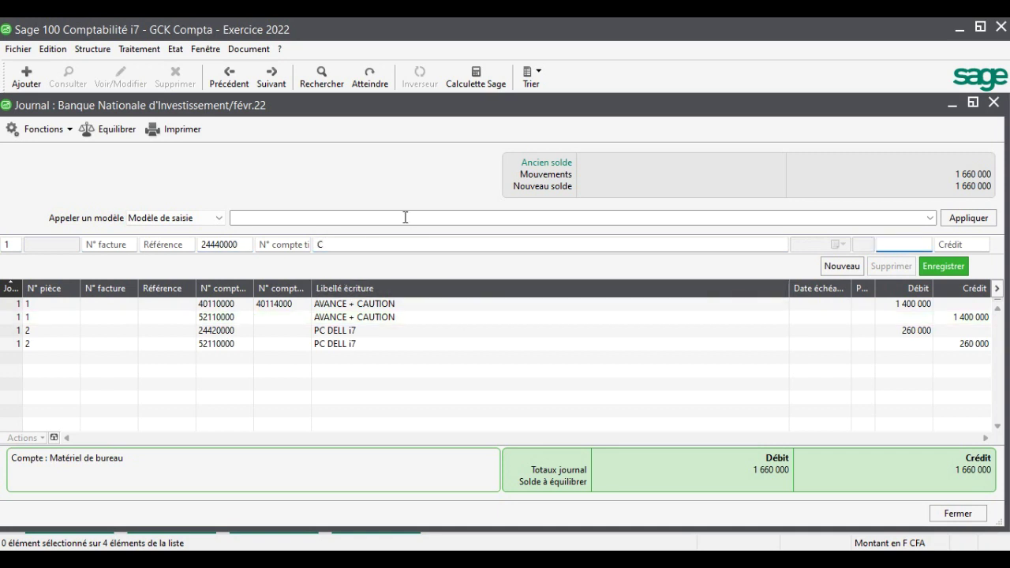
{"action": "left_click", "coordinate": [402, 243]}
{"action": "type", "text": "AMIONNETTE"}
{"action": "key", "text": "Tab"}
- Check the amount paid for the van in the PDF, enter a debit of 2 500 000 and save the line
{"action": "key", "text": "alt+Tab"}
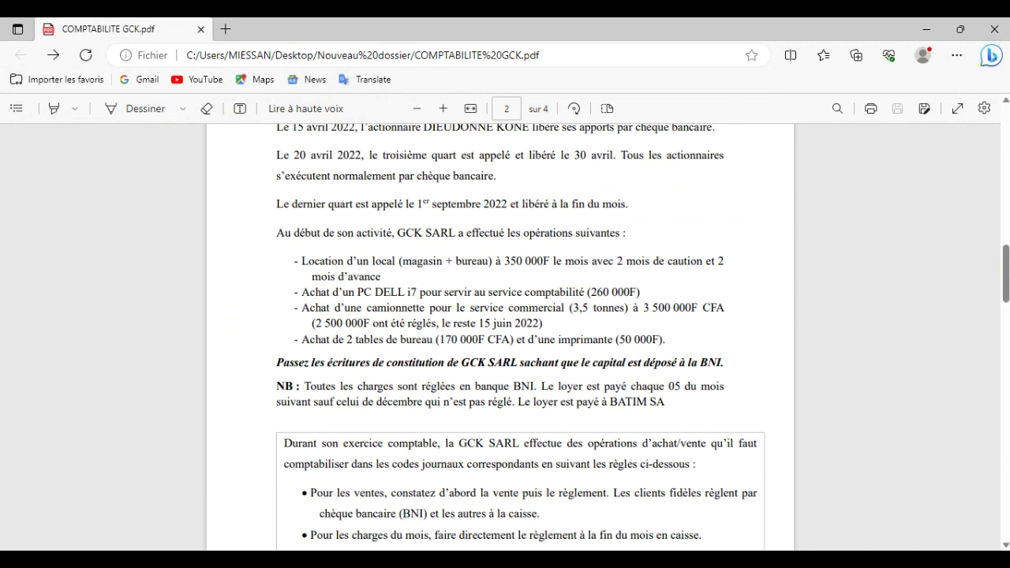
{"action": "key", "text": "alt+Tab"}
{"action": "type", "text": "2 500 0"}
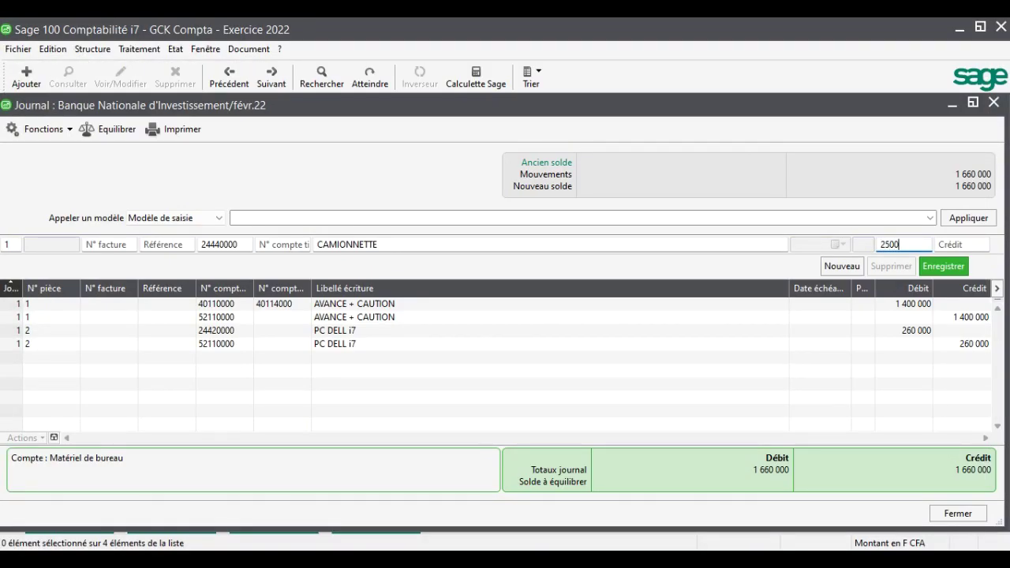
{"action": "type", "text": "00"}
{"action": "key", "text": "Return"}
- Record the CAMIONNETTE counterpart line on bank account 52110000 with a credit of 2 500 000
{"action": "key", "text": "Tab"}
{"action": "key", "text": "Tab"}
{"action": "key", "text": "Tab"}
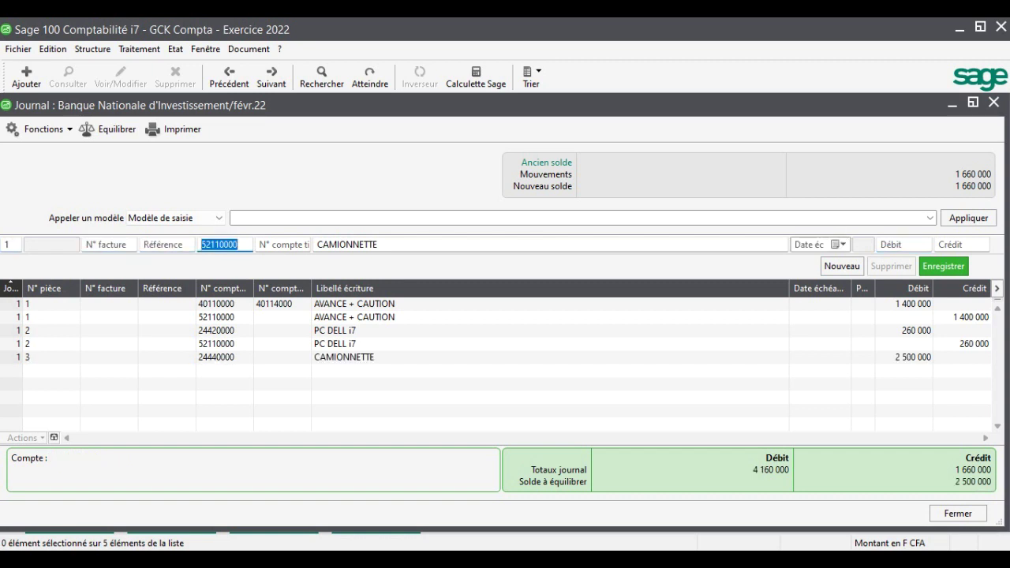
{"action": "key", "text": "Return"}
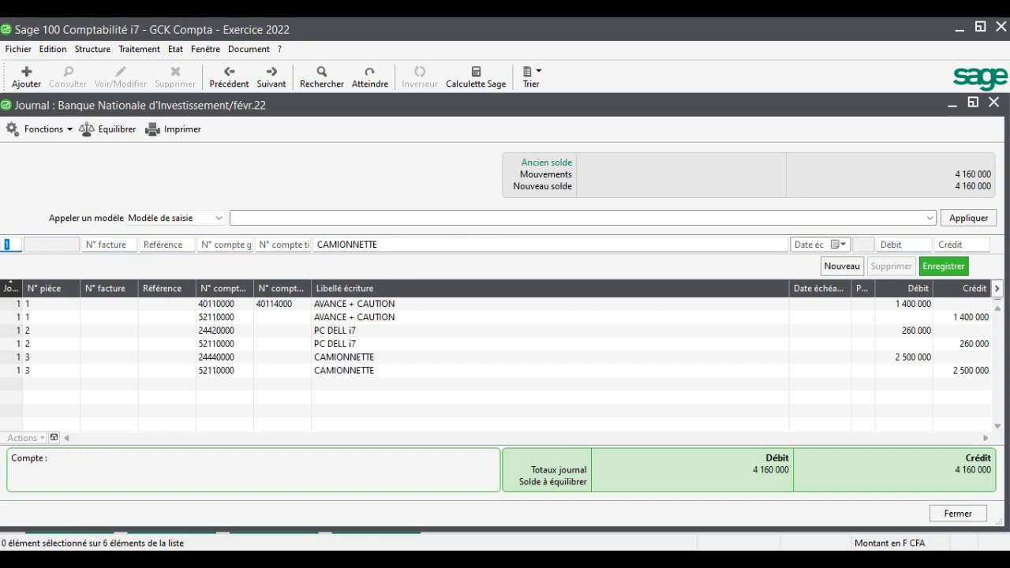
- Relabel the van's bank credit line as AVANCE DE LA CAMIONNETTE and save it
{"action": "left_click", "coordinate": [343, 360]}
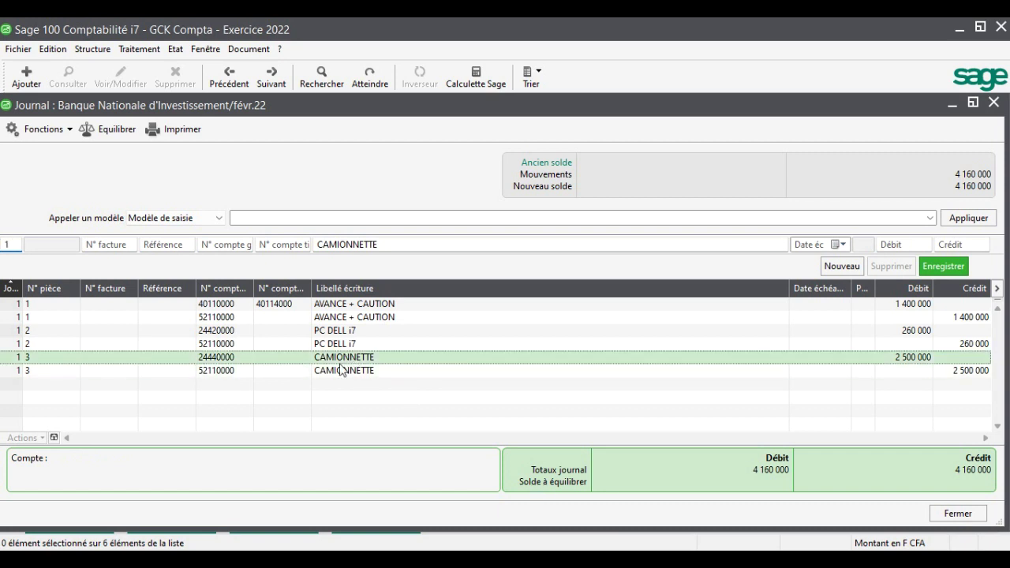
{"action": "left_click", "coordinate": [341, 372]}
{"action": "left_click", "coordinate": [318, 244]}
{"action": "type", "text": "AVANCE"}
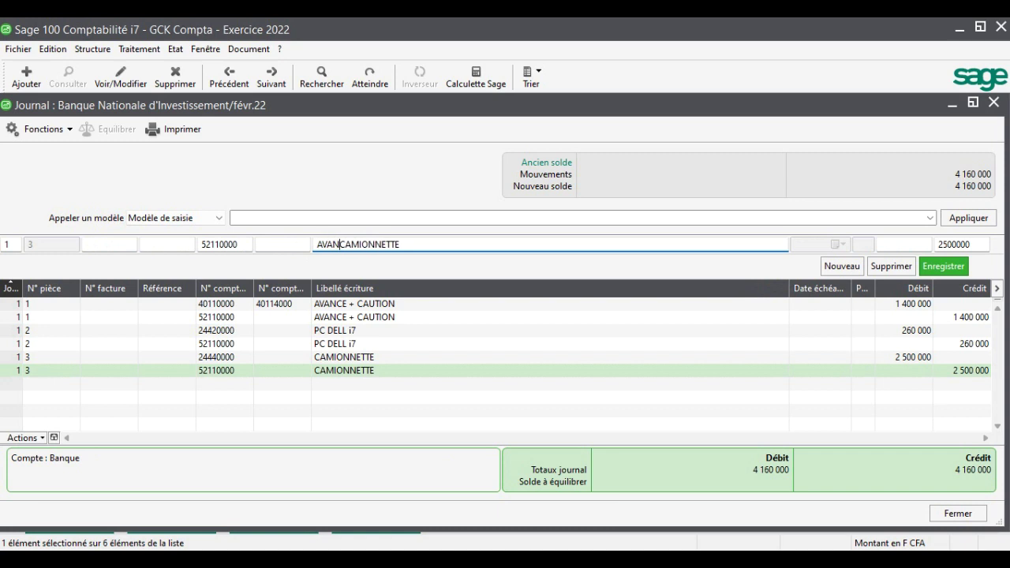
{"action": "type", "text": " DE LA"}
{"action": "key", "text": "Return"}
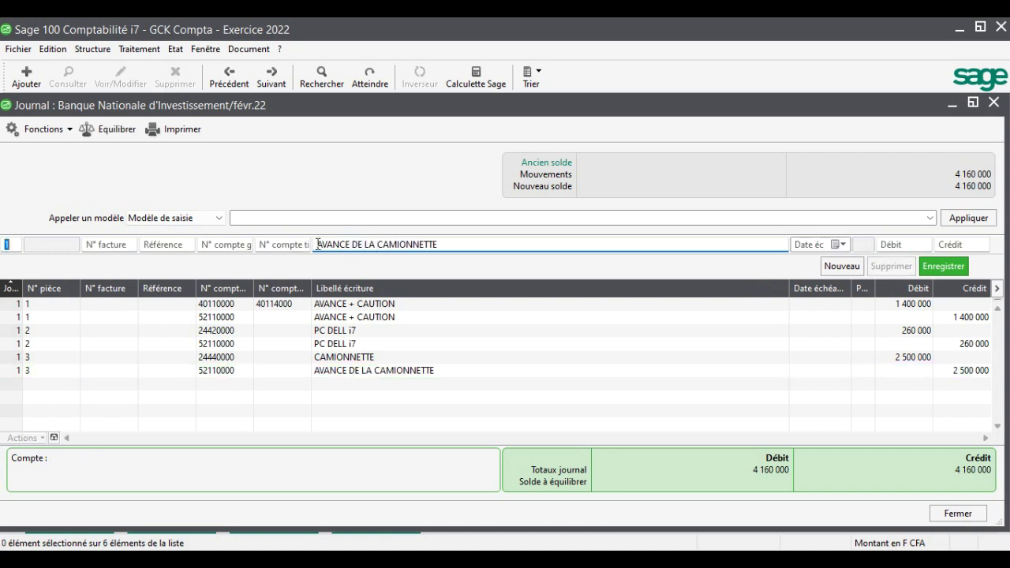
- Check the remaining start-up purchases in the PDF and return to the BNI journal
{"action": "left_click", "coordinate": [686, 559]}
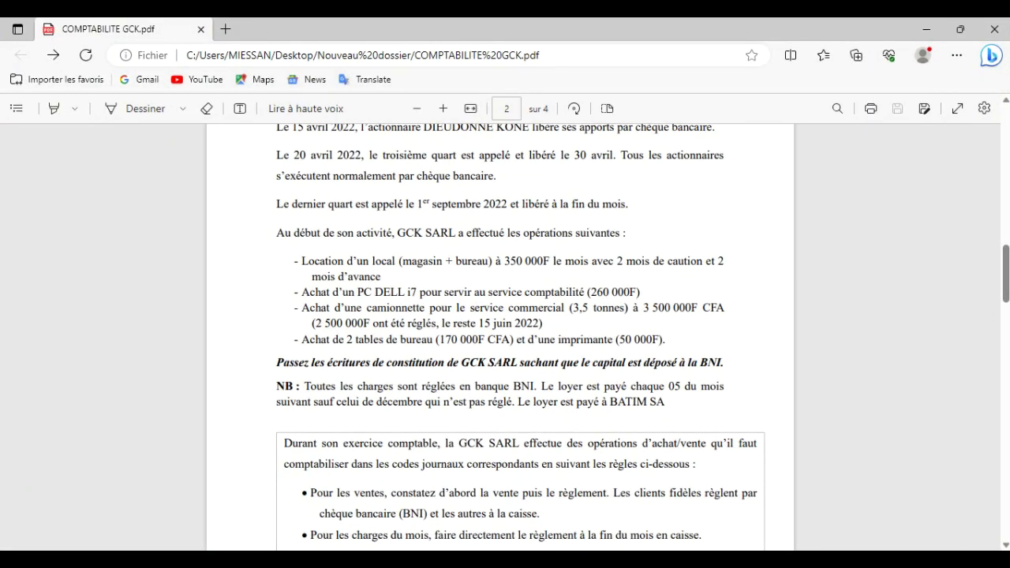
{"action": "key", "text": "alt+Tab"}
{"action": "key", "text": "Tab"}
{"action": "key", "text": "Tab"}
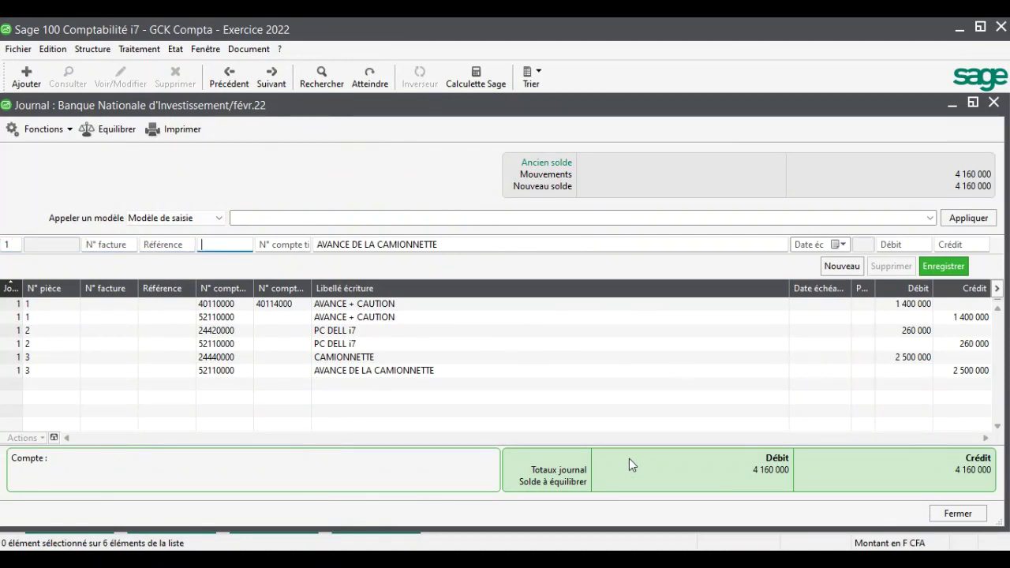
{"action": "key", "text": "Tab"}
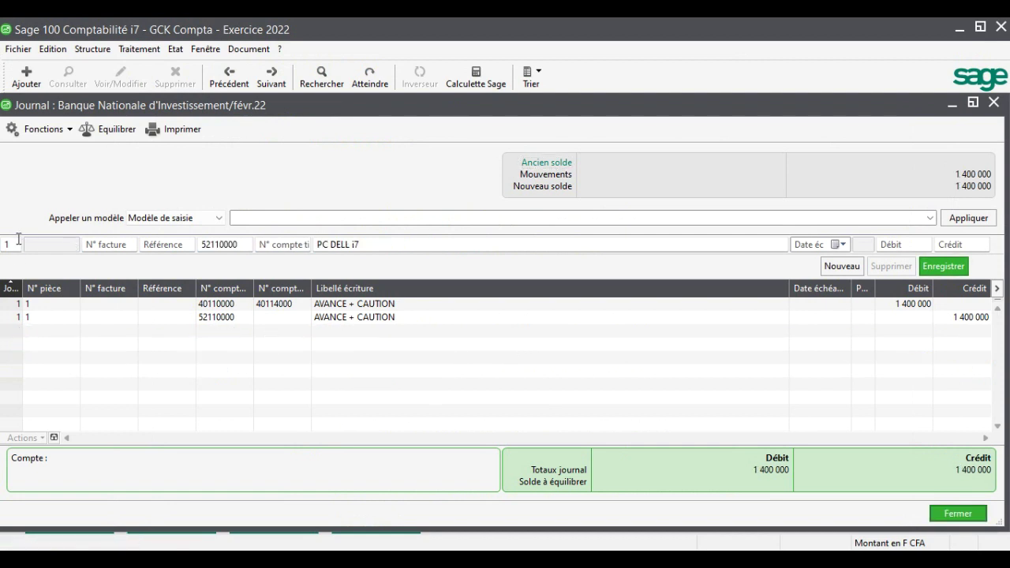
- Replace the bank account on the new BNI journal line with the fixed-asset supplier ACG SARL, third-party account 48121000
{"action": "left_click", "coordinate": [243, 244]}
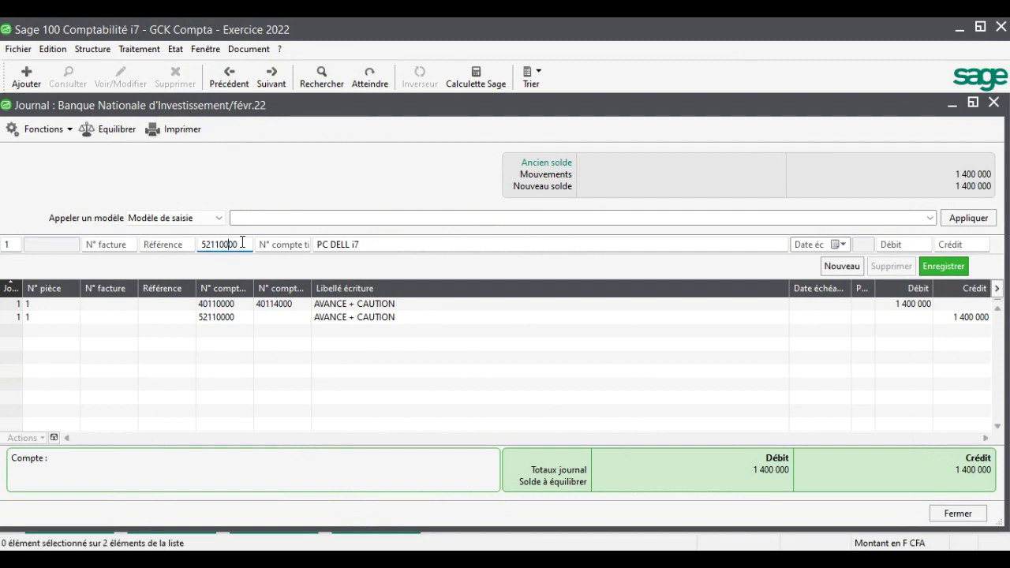
{"action": "double_click", "coordinate": [249, 245]}
{"action": "type", "text": "4"}
{"action": "key", "text": "BackSpace"}
{"action": "key", "text": "Tab"}
{"action": "type", "text": "4"}
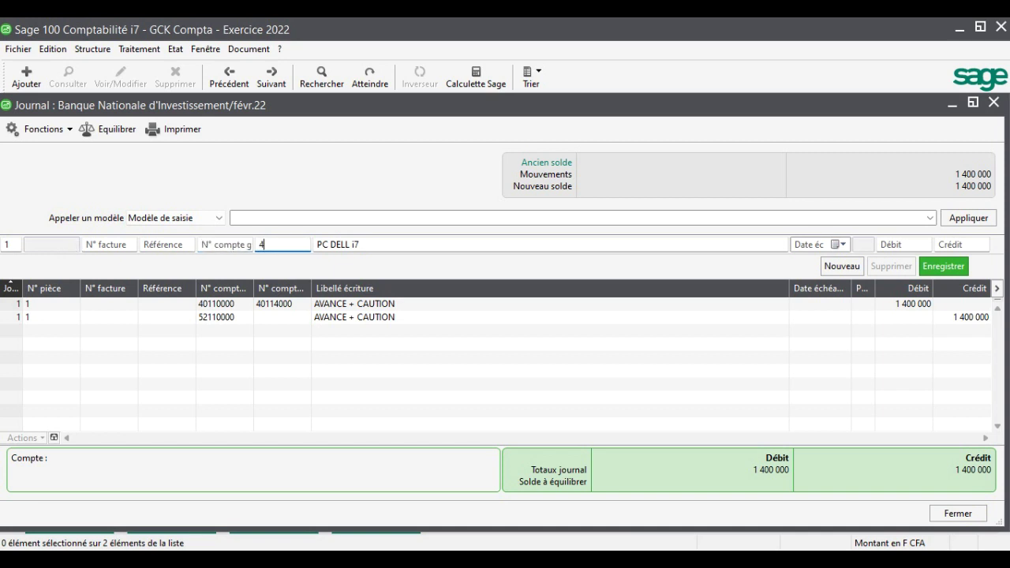
{"action": "key", "text": "Tab"}
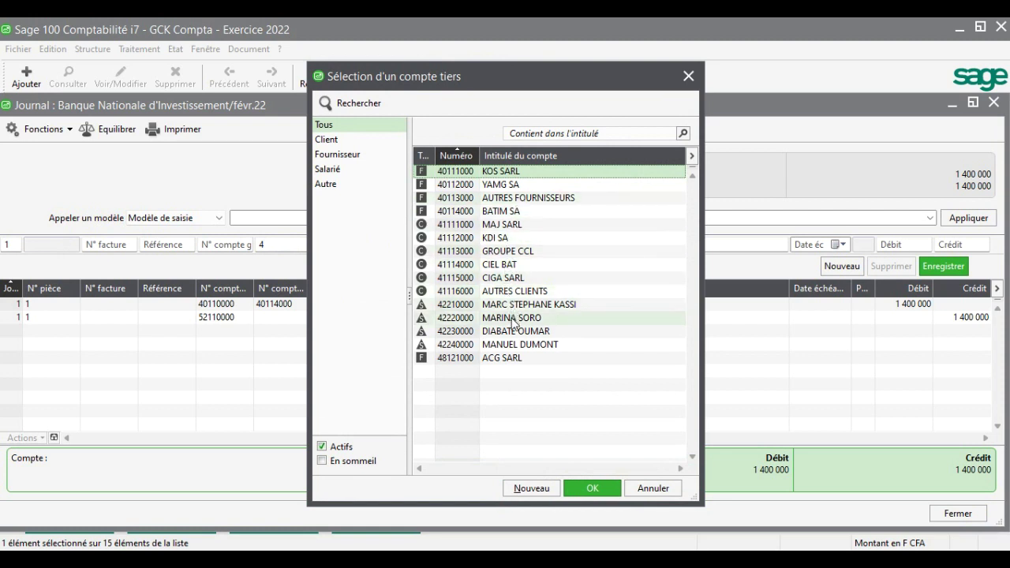
{"action": "left_click", "coordinate": [362, 154]}
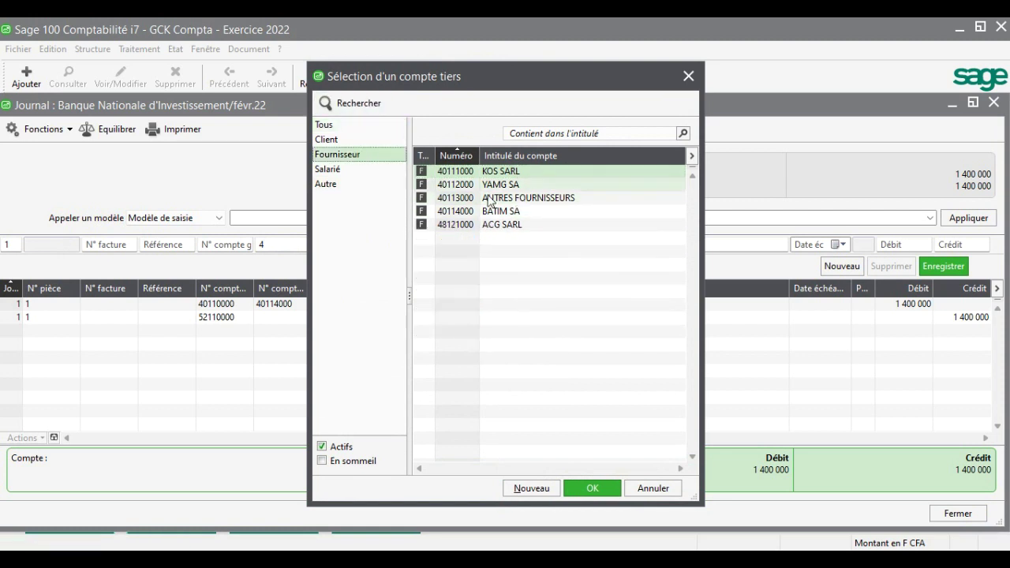
{"action": "double_click", "coordinate": [529, 225]}
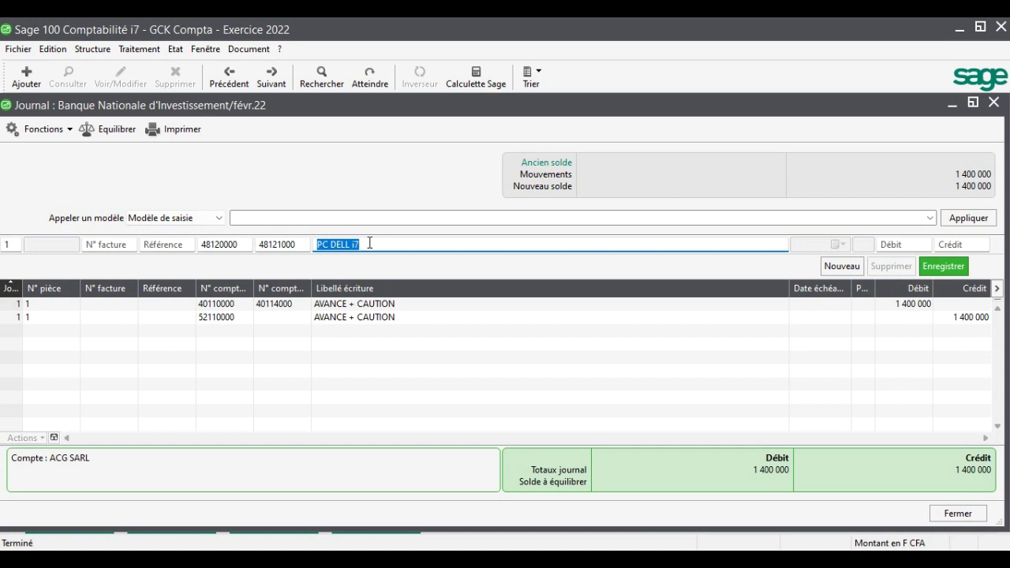
- Label the ACG SARL payment line 2 TABLES, CAMIONNETTE, PC, IMPRIMAN, checking the purchased items in the PDF
{"action": "type", "text": "2 T"}
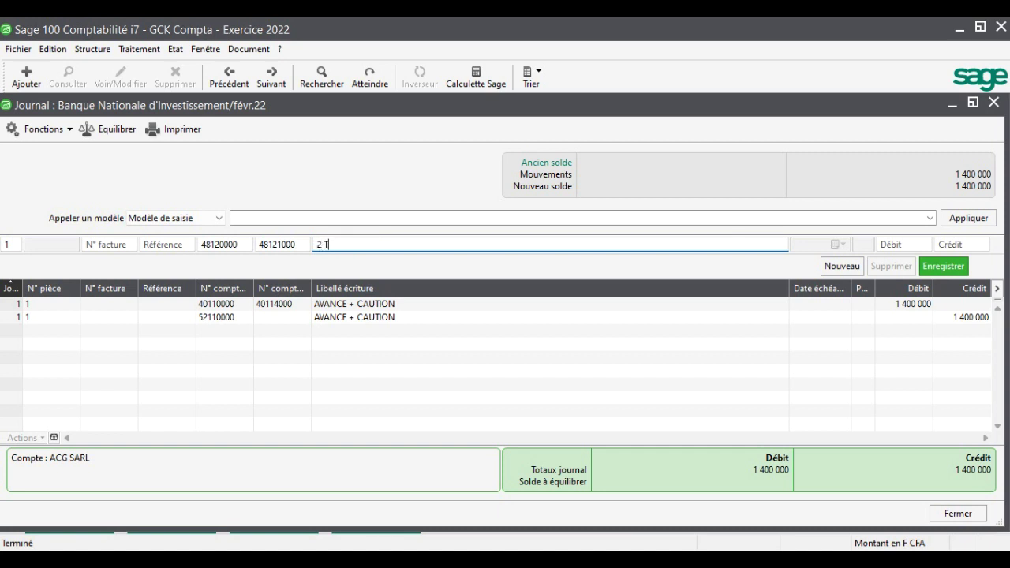
{"action": "type", "text": "ABLES, CAMIONNETTE"}
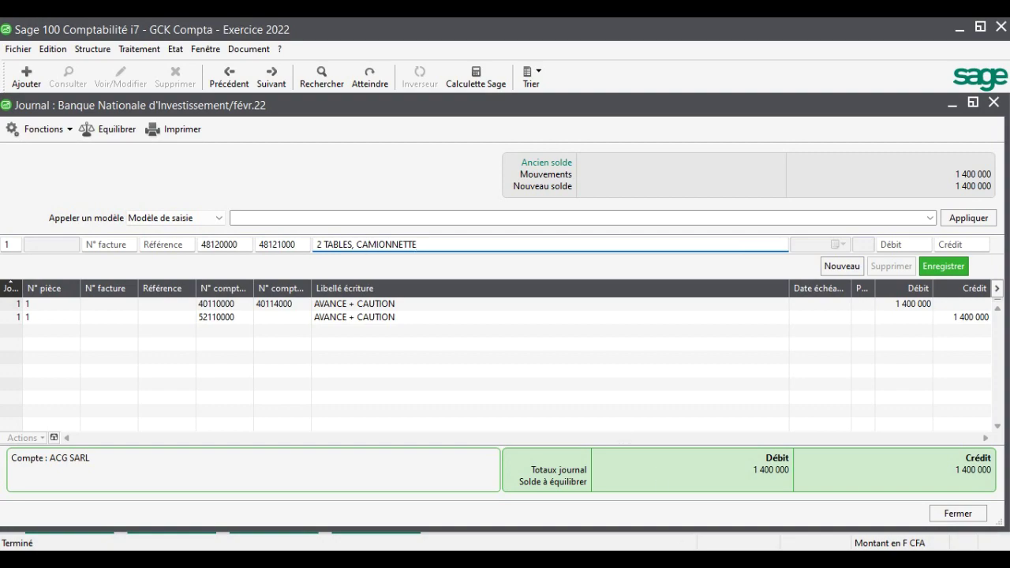
{"action": "left_click", "coordinate": [680, 561]}
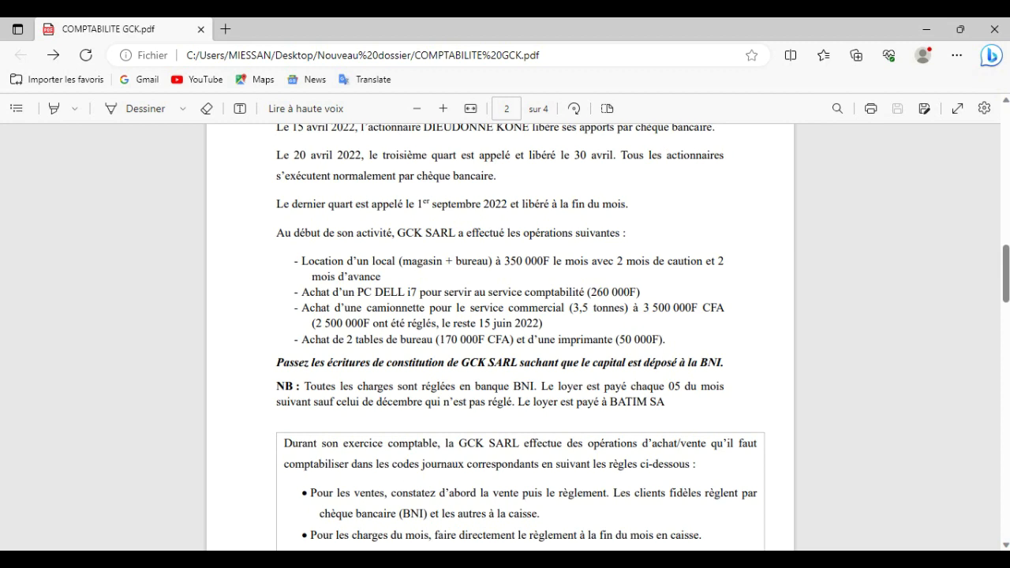
{"action": "key", "text": "alt+Tab"}
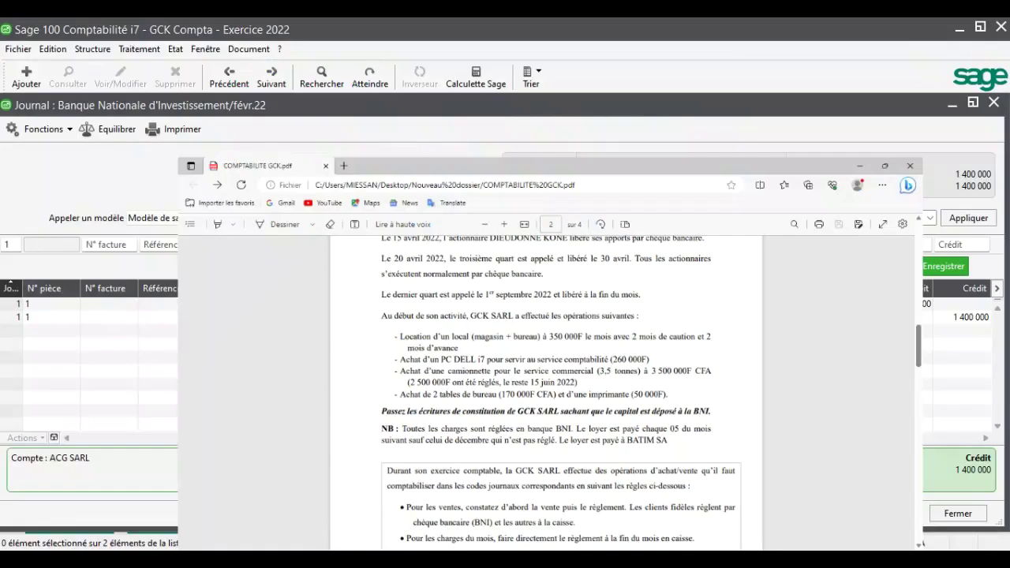
{"action": "key", "text": "Tab"}
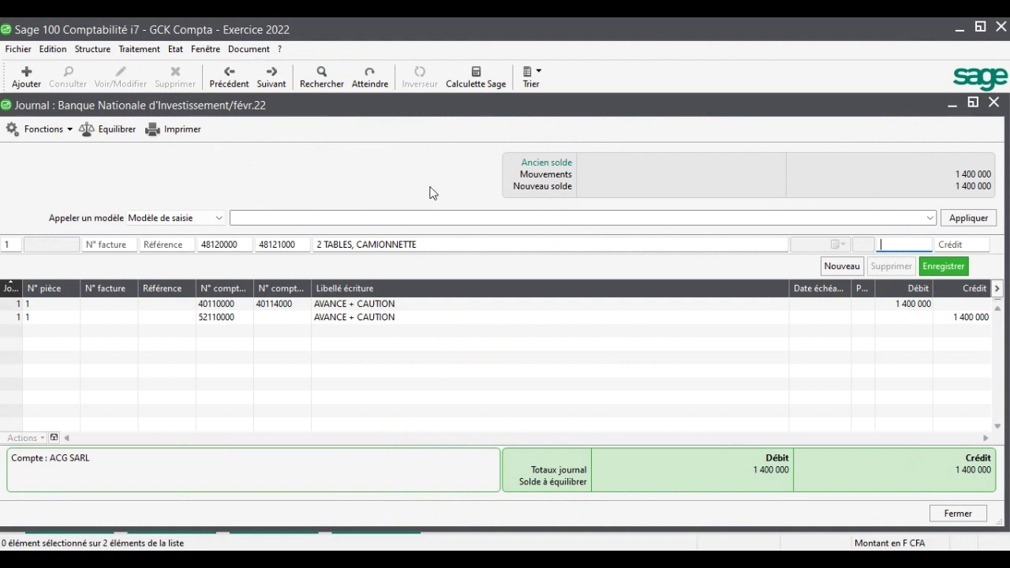
{"action": "left_click", "coordinate": [444, 247]}
{"action": "type", "text": ", PC, IMPRIMAN"}
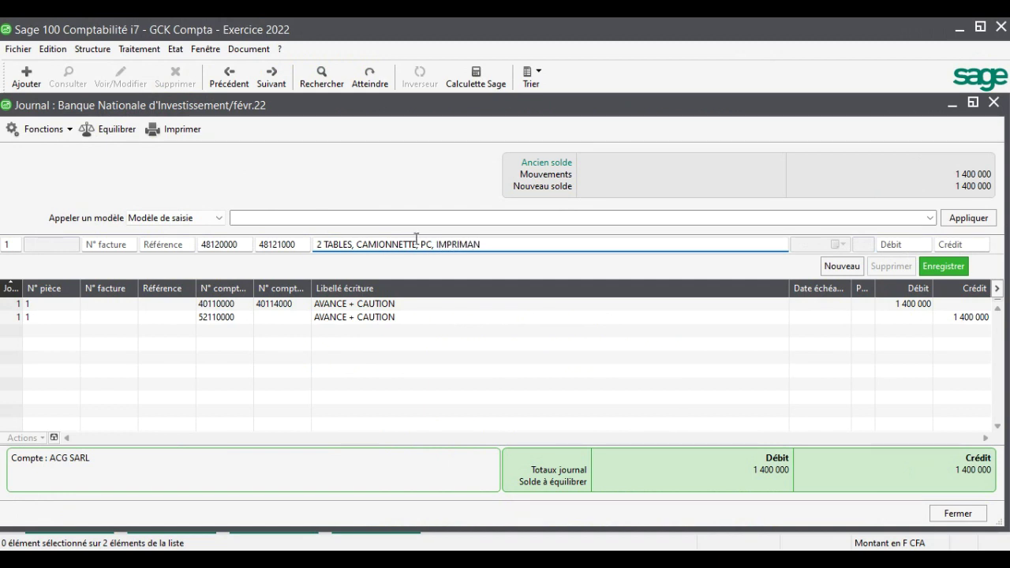
{"action": "key", "text": "Tab"}
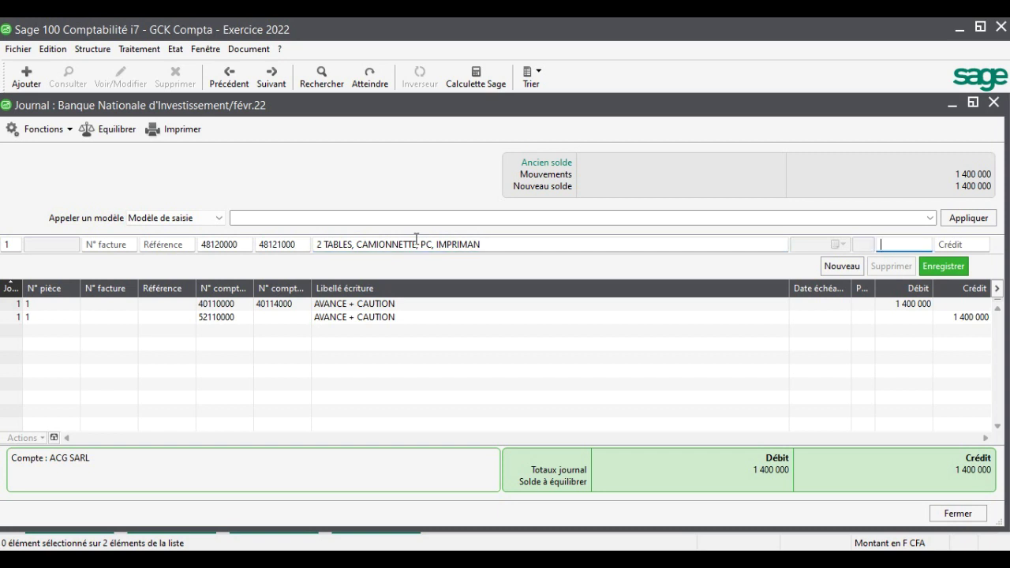
- Save the supplier payment line with a debit of 2 980 000 and record its counterpart on bank account 52110000 with a credit of 2 980 000
{"action": "type", "text": "29800000"}
{"action": "key", "text": "Return"}
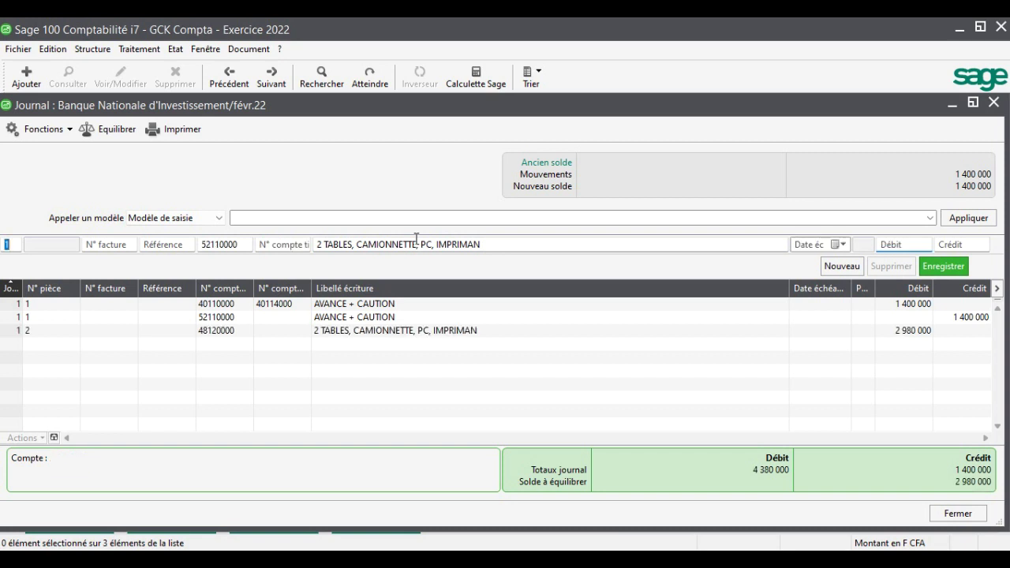
{"action": "key", "text": "Tab"}
{"action": "key", "text": "Tab"}
{"action": "key", "text": "Tab"}
{"action": "key", "text": "Tab"}
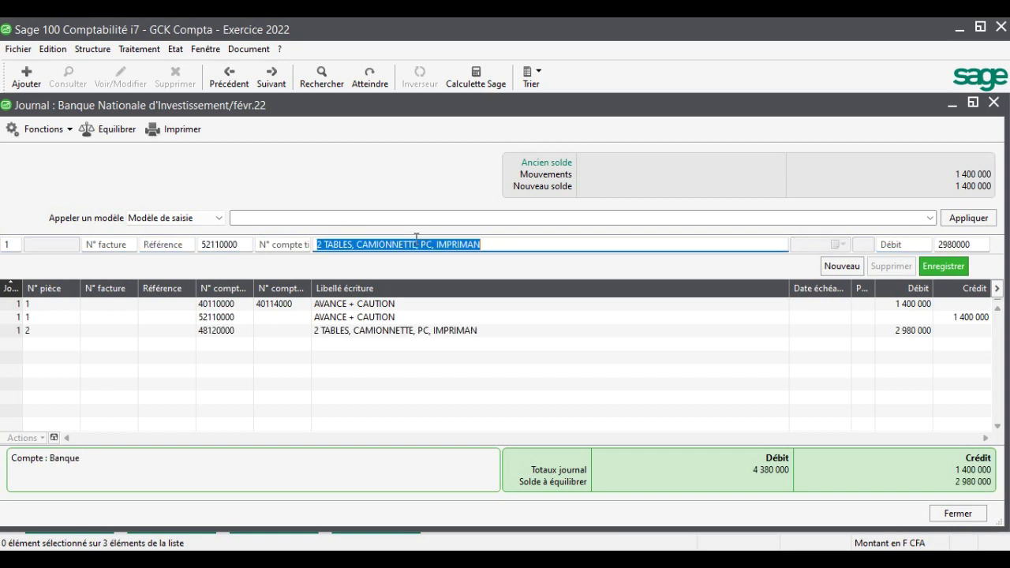
{"action": "key", "text": "Return"}
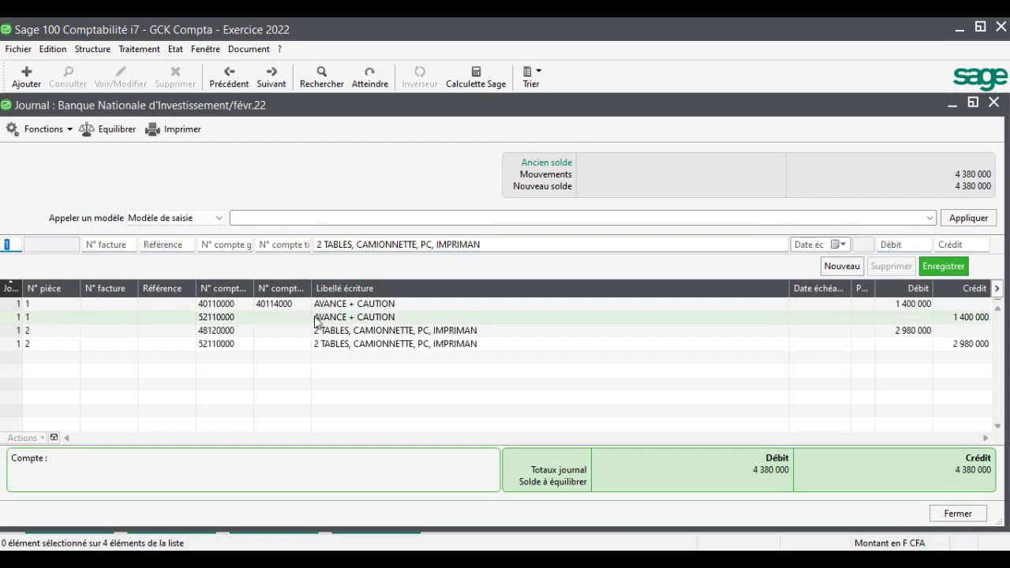
- Assign supplier ACG SARL as the third party on the 48120000 debit line and save the line
{"action": "left_click", "coordinate": [265, 332]}
{"action": "left_click", "coordinate": [278, 244]}
{"action": "type", "text": "3"}
{"action": "key", "text": "BackSpace"}
{"action": "type", "text": "4"}
{"action": "key", "text": "Tab"}
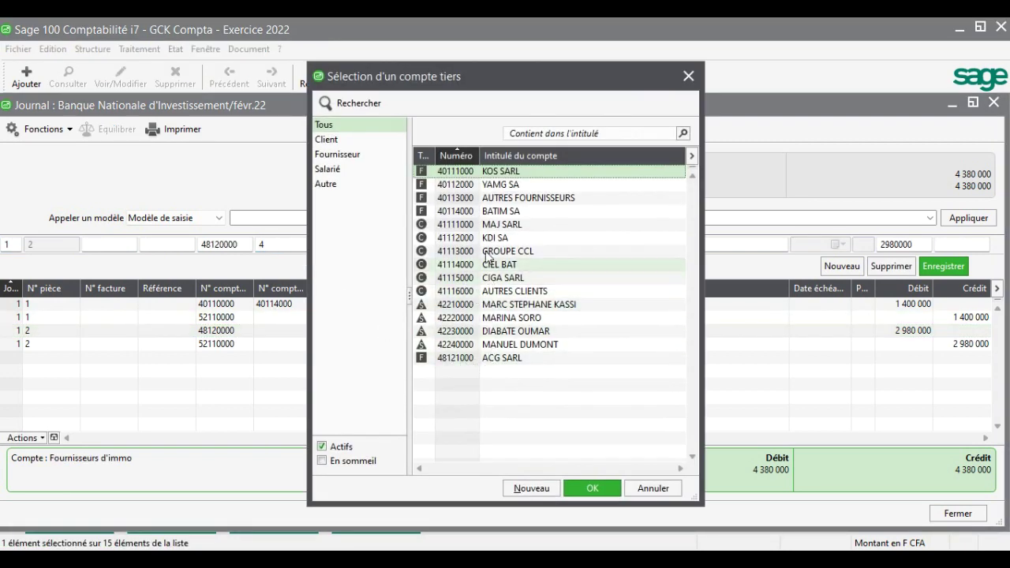
{"action": "left_click", "coordinate": [349, 154]}
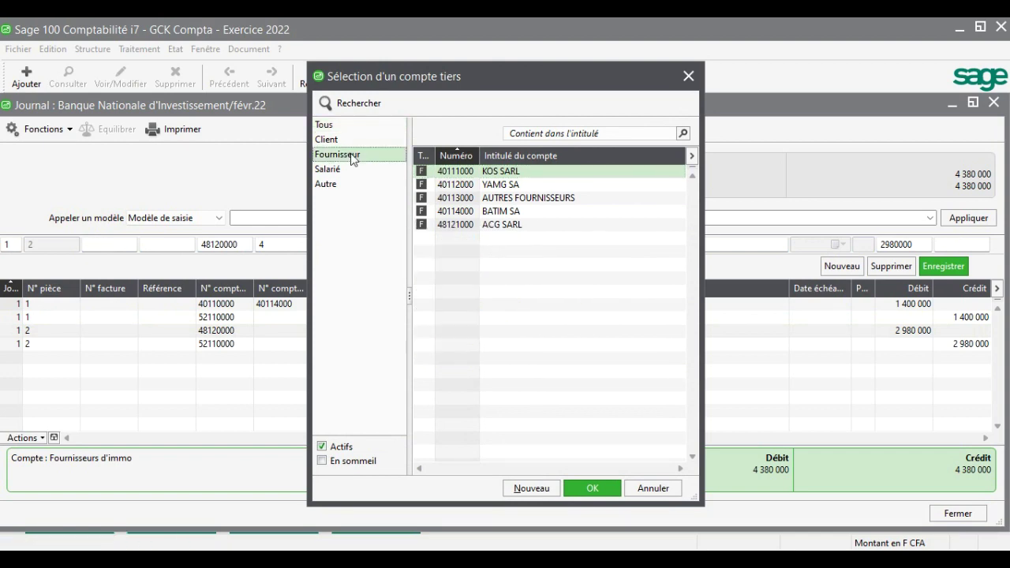
{"action": "double_click", "coordinate": [521, 229]}
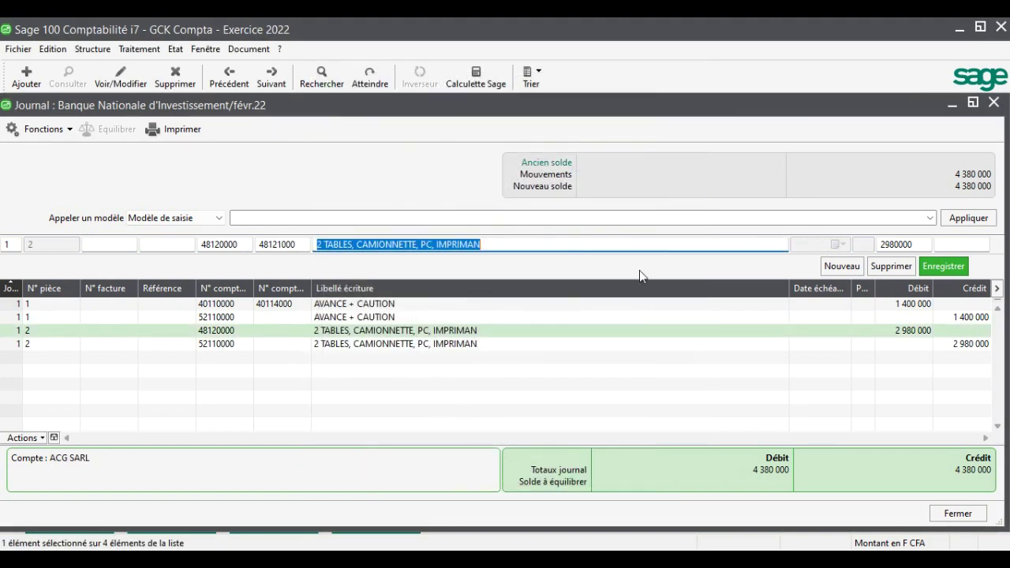
{"action": "left_click", "coordinate": [941, 268]}
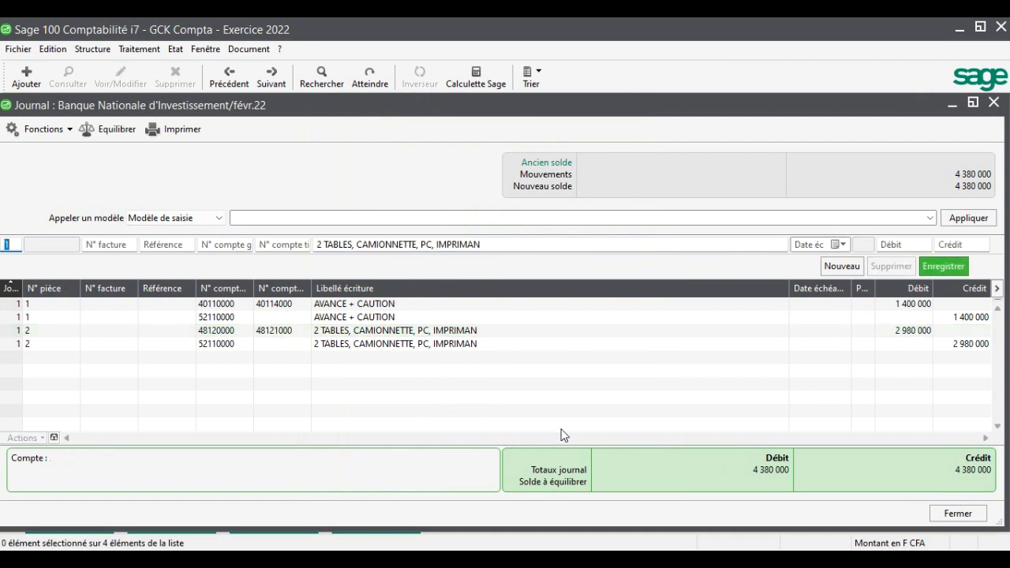